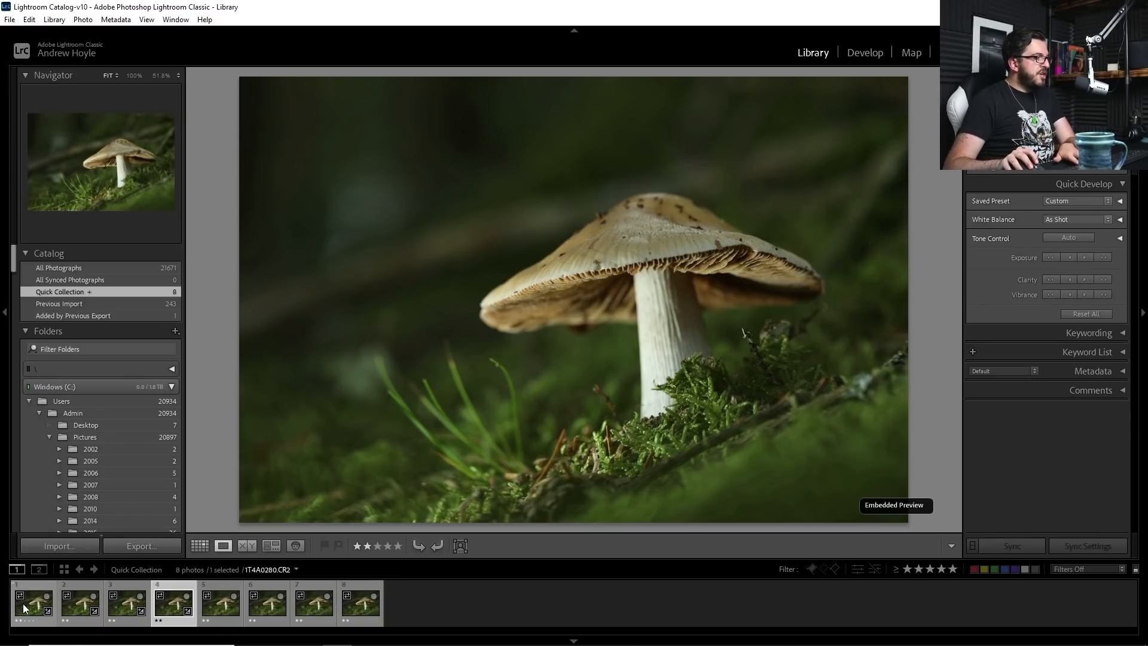
# Step: Go through the eight mushroom photos from the first to the last to compare where each is focused
pyautogui.click(24, 608)
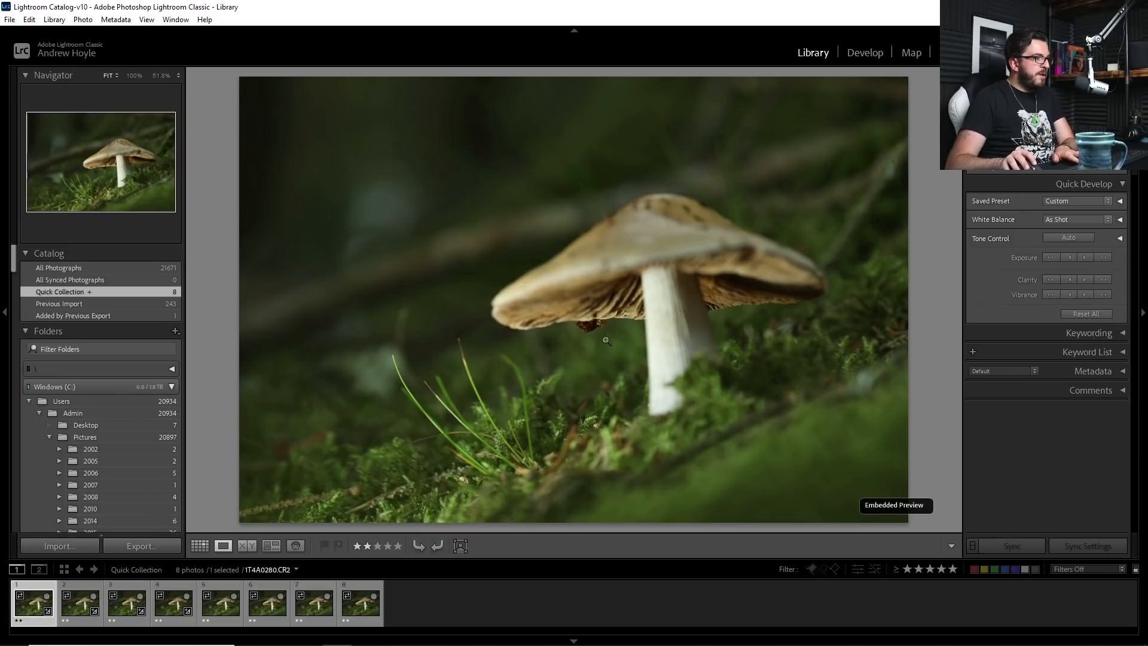
pyautogui.press('Right')
pyautogui.press('Right')
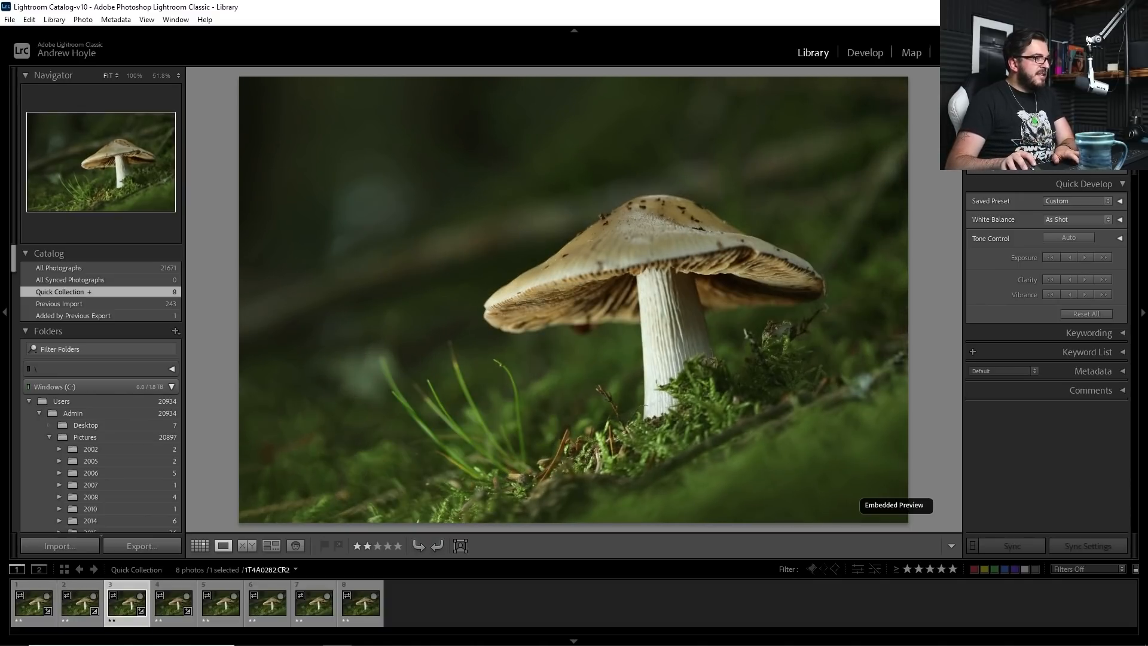
pyautogui.press('Right')
pyautogui.press('Right')
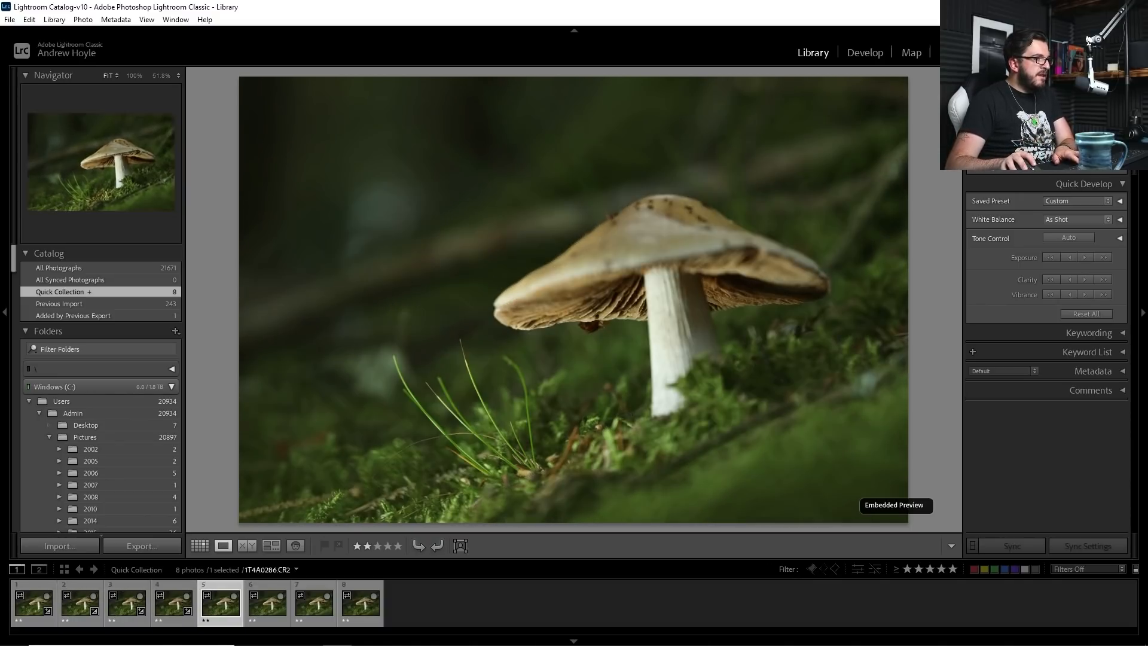
pyautogui.press('Right')
pyautogui.press('Right')
pyautogui.press('Right')
pyautogui.press('Left')
pyautogui.press('Left')
pyautogui.press('Right')
pyautogui.press('Right')
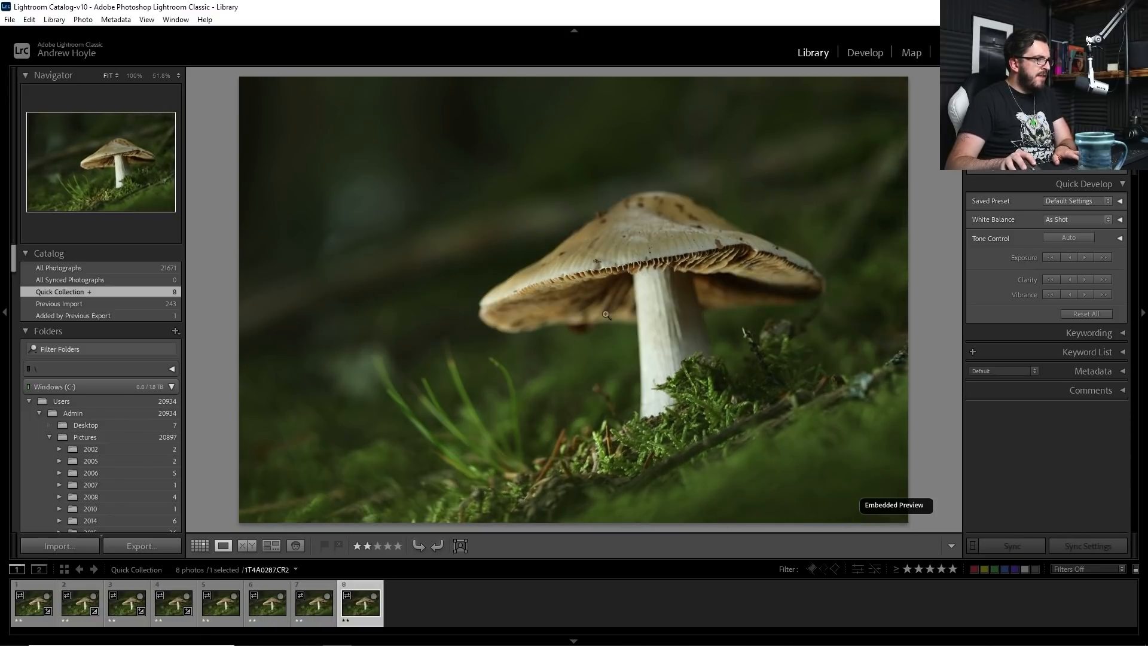
# Step: Examine the mushroom cap and gills up close in the eighth, second, fourth and first photos to compare sharpness
pyautogui.click(638, 272)
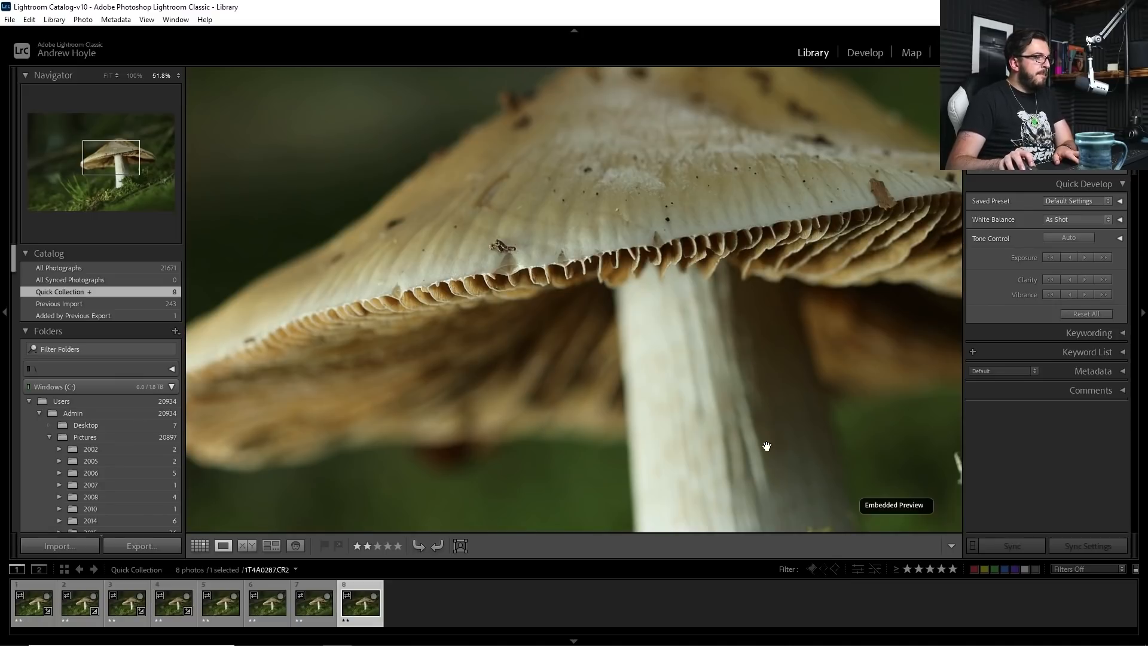
pyautogui.click(120, 610)
pyautogui.click(70, 609)
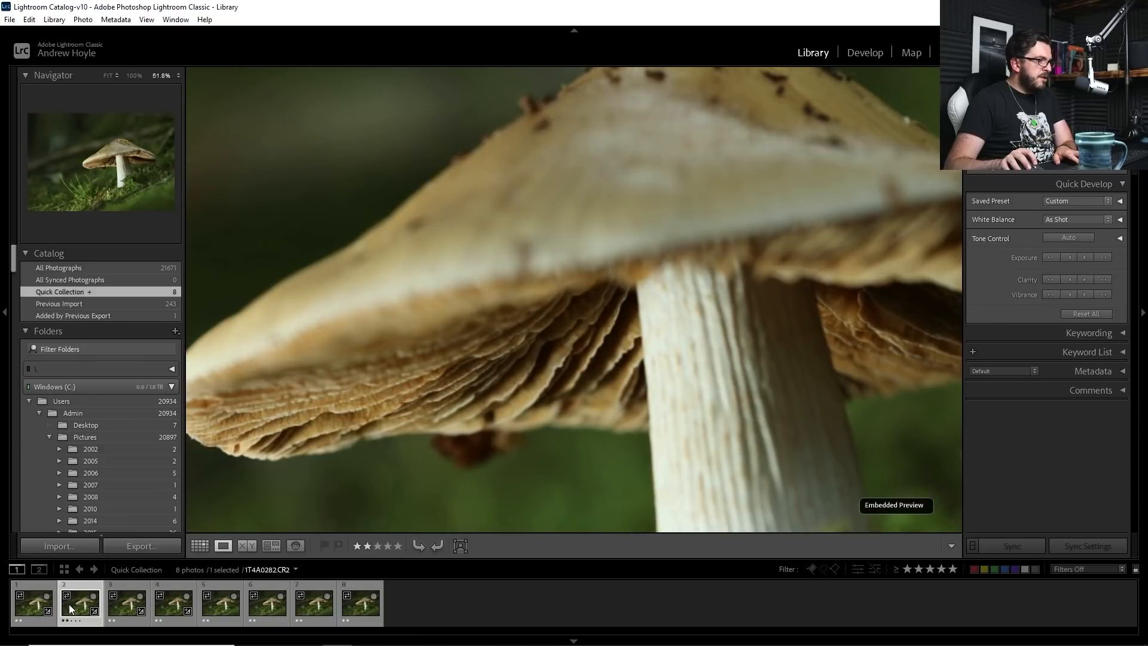
pyautogui.click(169, 610)
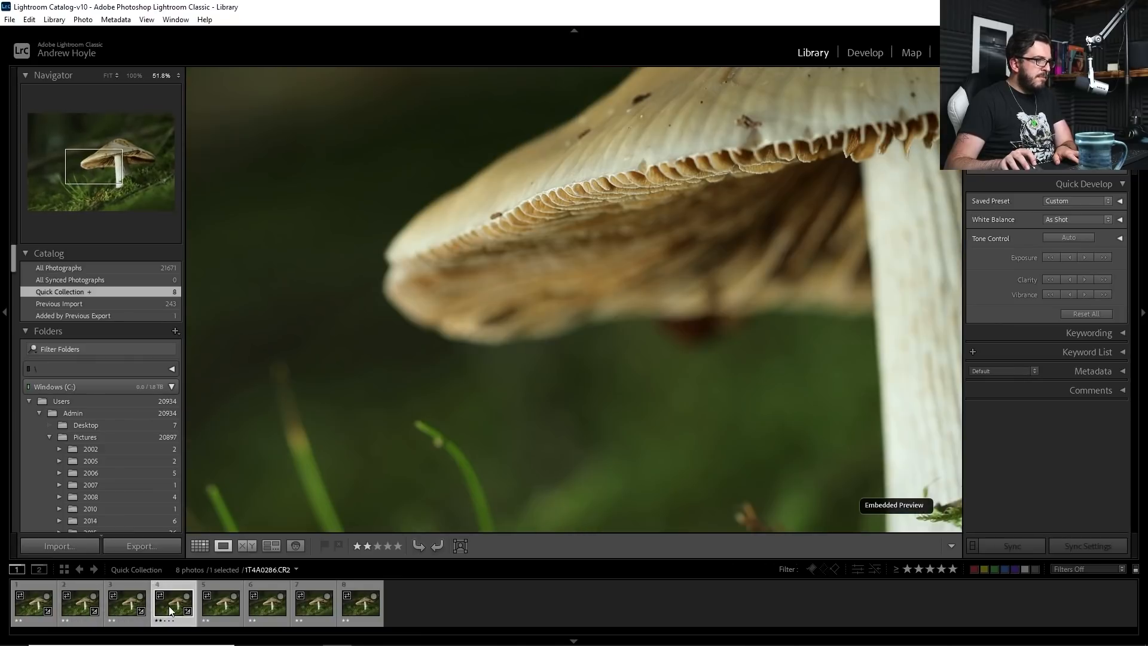
pyautogui.click(33, 604)
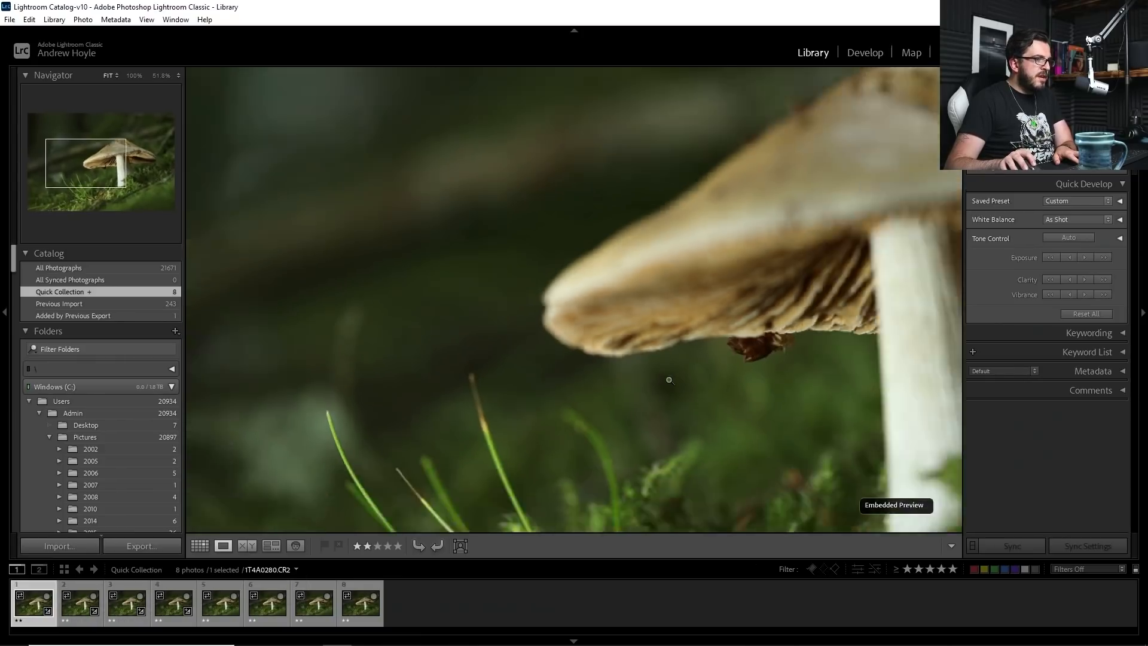
pyautogui.click(669, 383)
# Step: Advance to the sixth photo and inspect the focus on the mushroom's stem up close
pyautogui.press('Right')
pyautogui.press('Right')
pyautogui.press('Right')
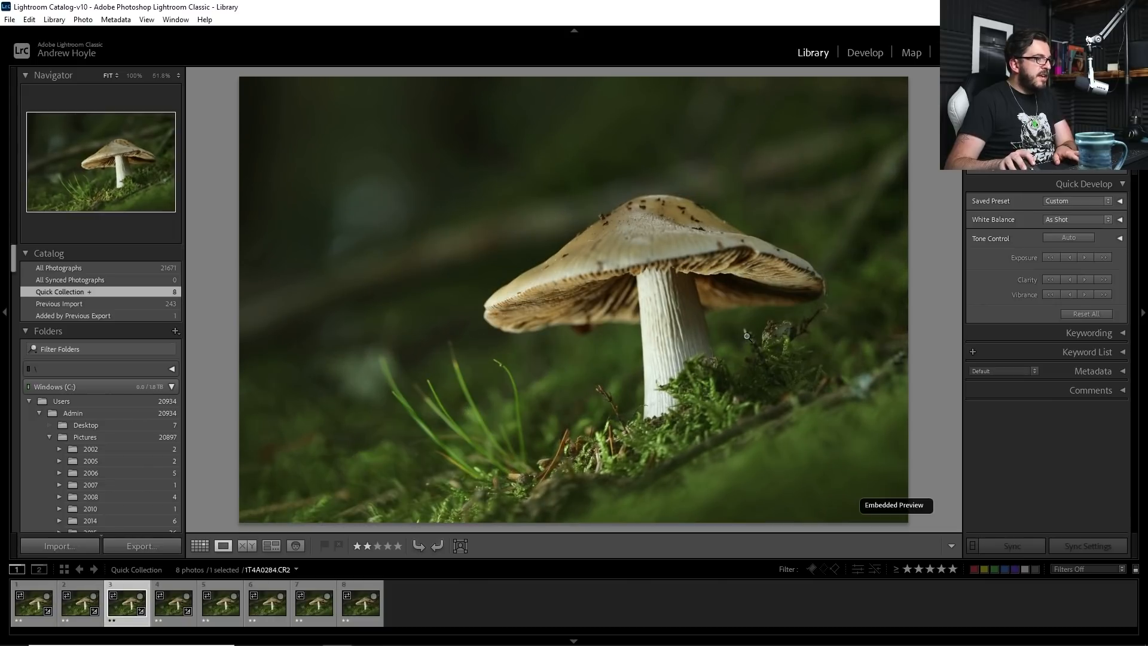
pyautogui.press('Right')
pyautogui.press('Right')
pyautogui.click(670, 317)
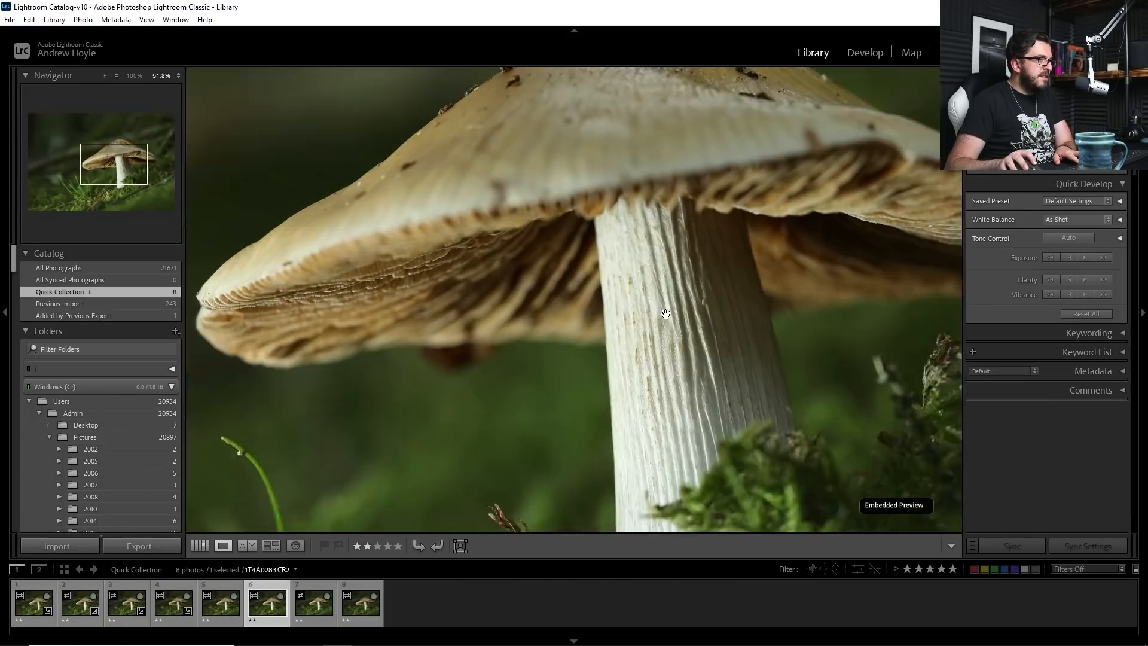
pyautogui.moveTo(669, 387); pyautogui.dragTo(637, 329)
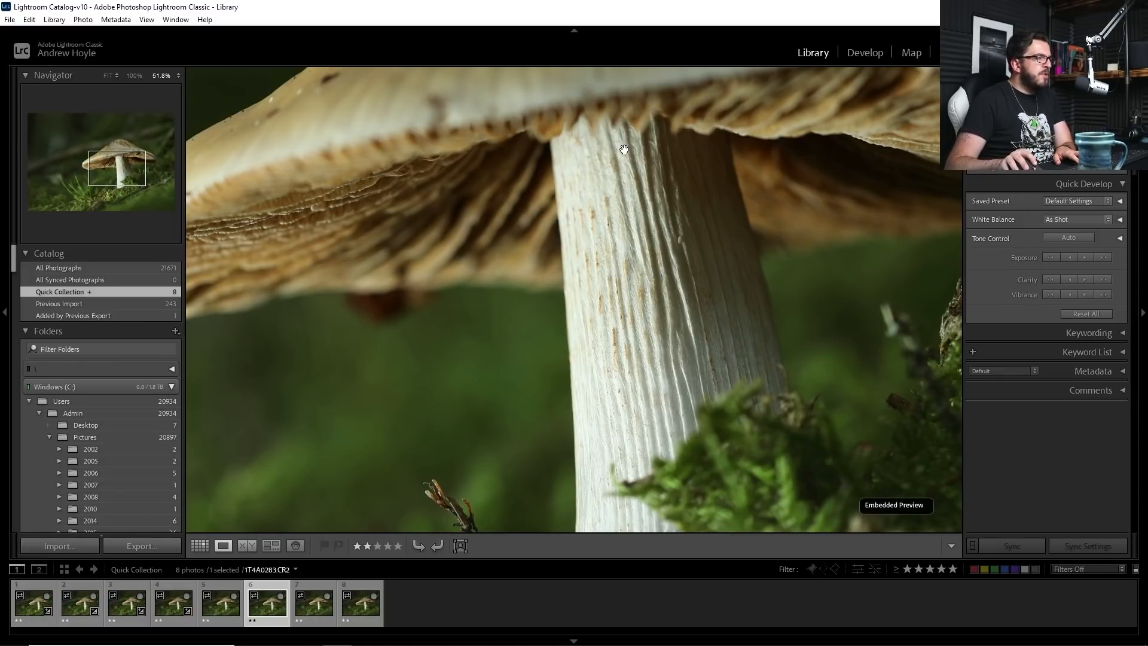
pyautogui.click(616, 265)
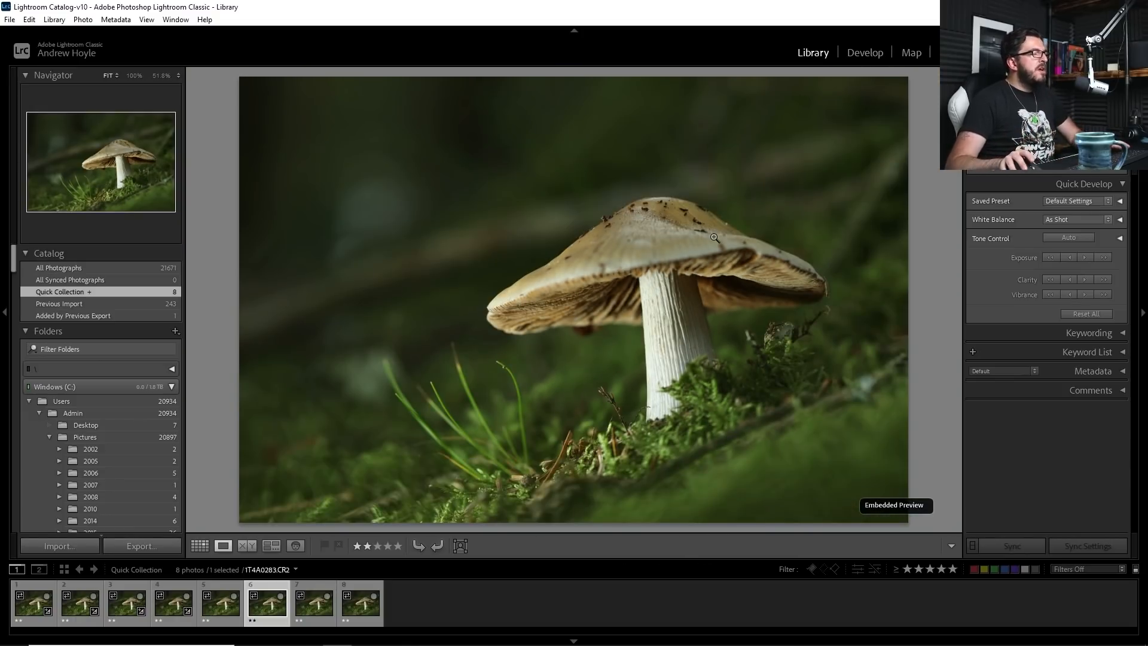
# Step: Open the first photo for developing and set Temp to 4174, Tint to -1, Highlights to -10 and Shadows to +10
pyautogui.click(21, 597)
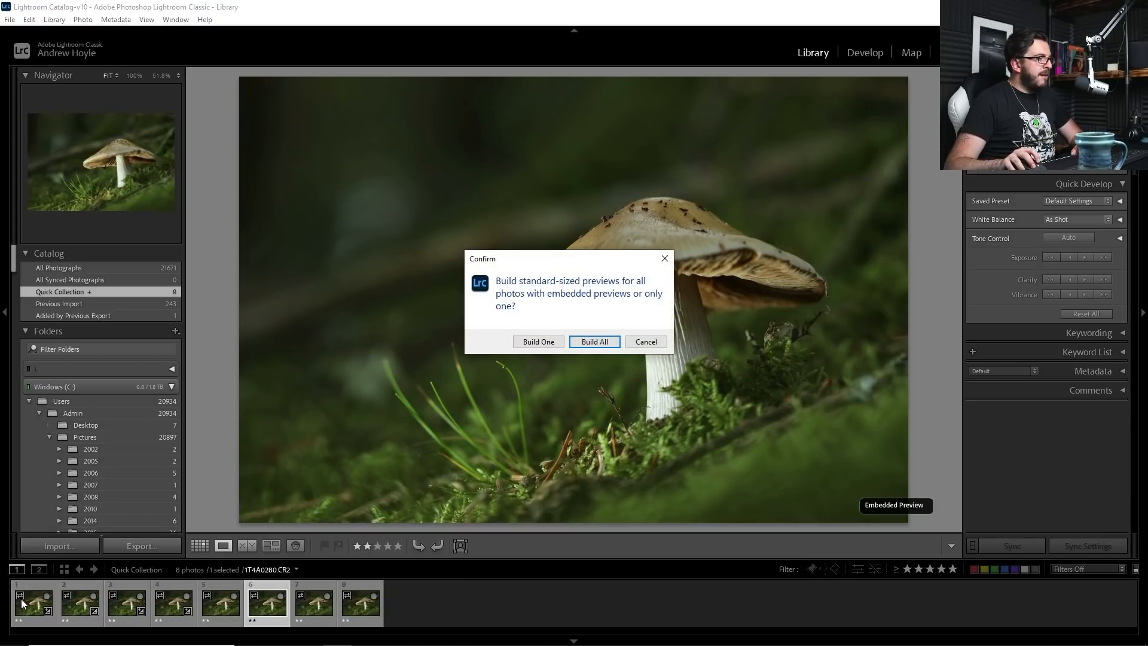
pyautogui.click(643, 342)
pyautogui.click(34, 604)
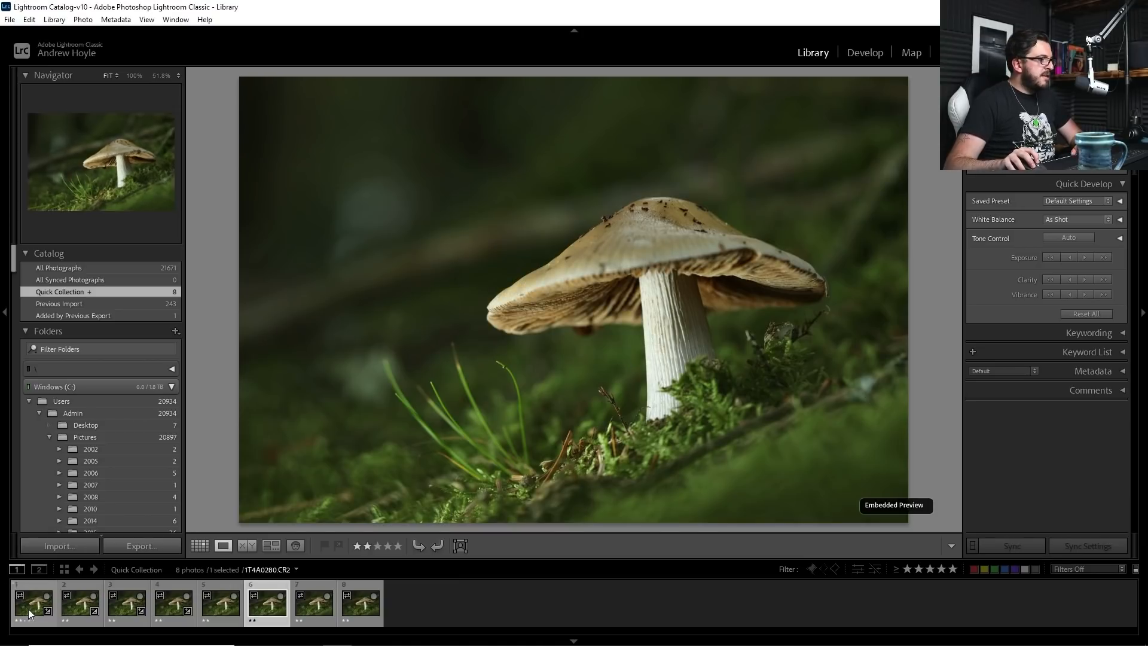
pyautogui.click(865, 53)
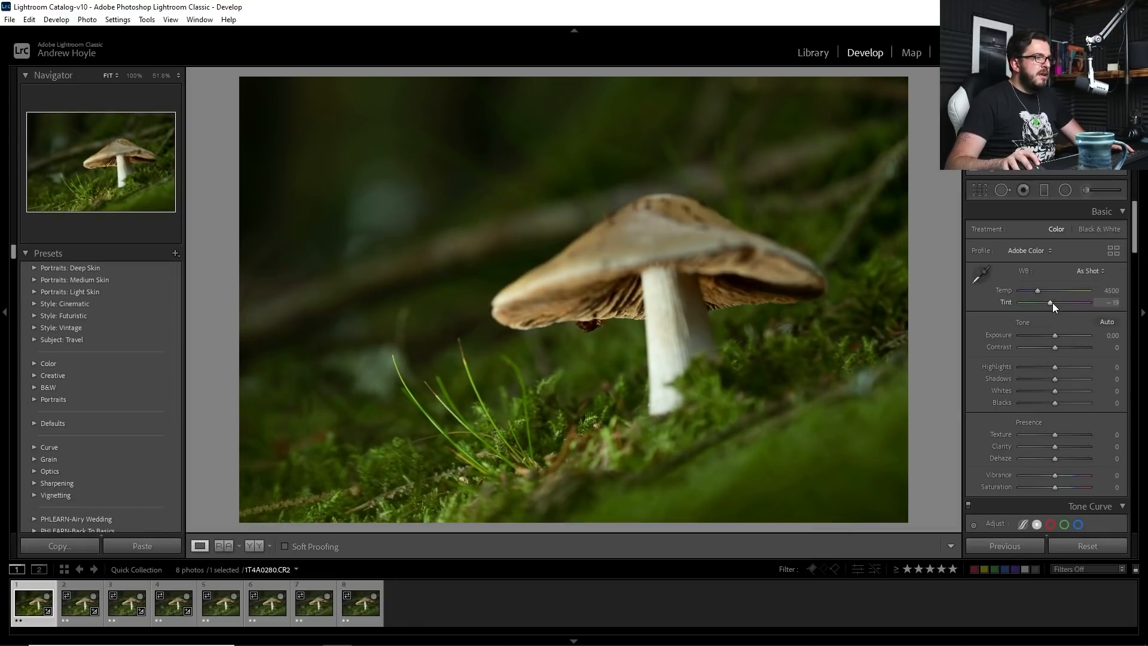
pyautogui.moveTo(1035, 289); pyautogui.dragTo(1034, 289)
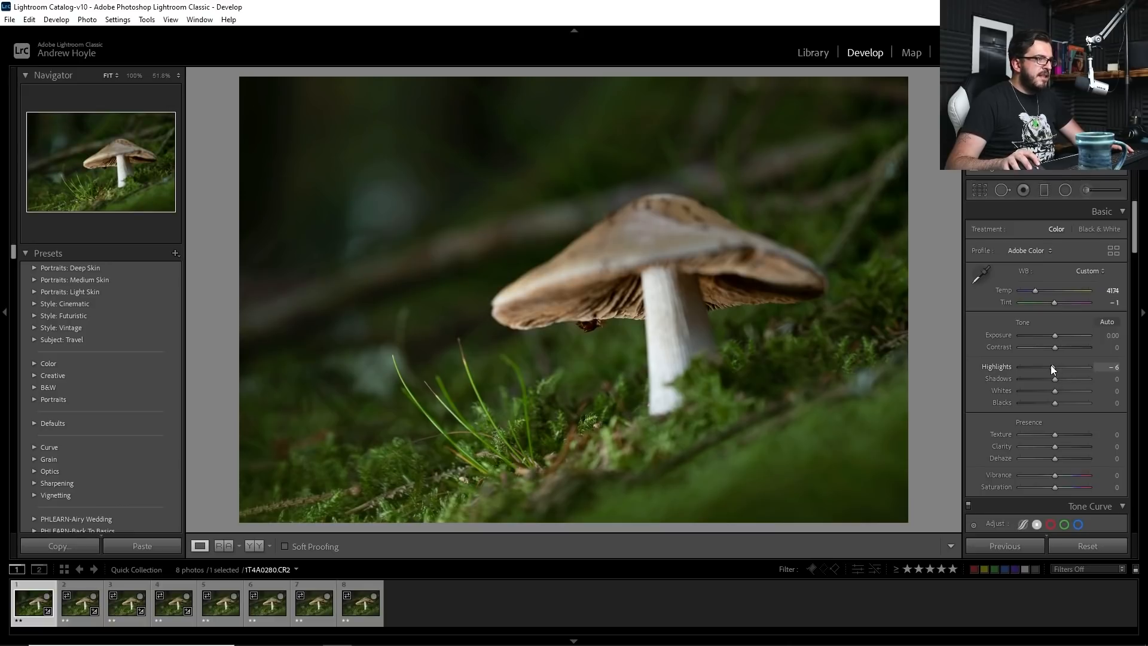
pyautogui.moveTo(1051, 365); pyautogui.dragTo(1059, 378)
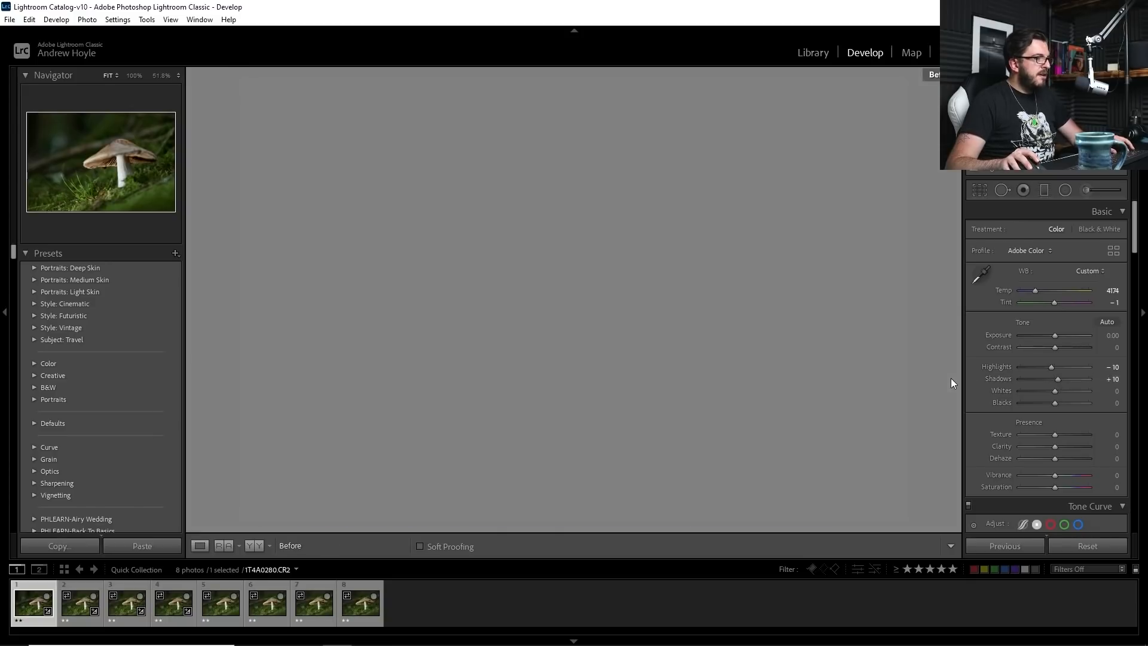
# Step: Compare the first photo before and after its white balance and tone adjustments
pyautogui.press('\\')
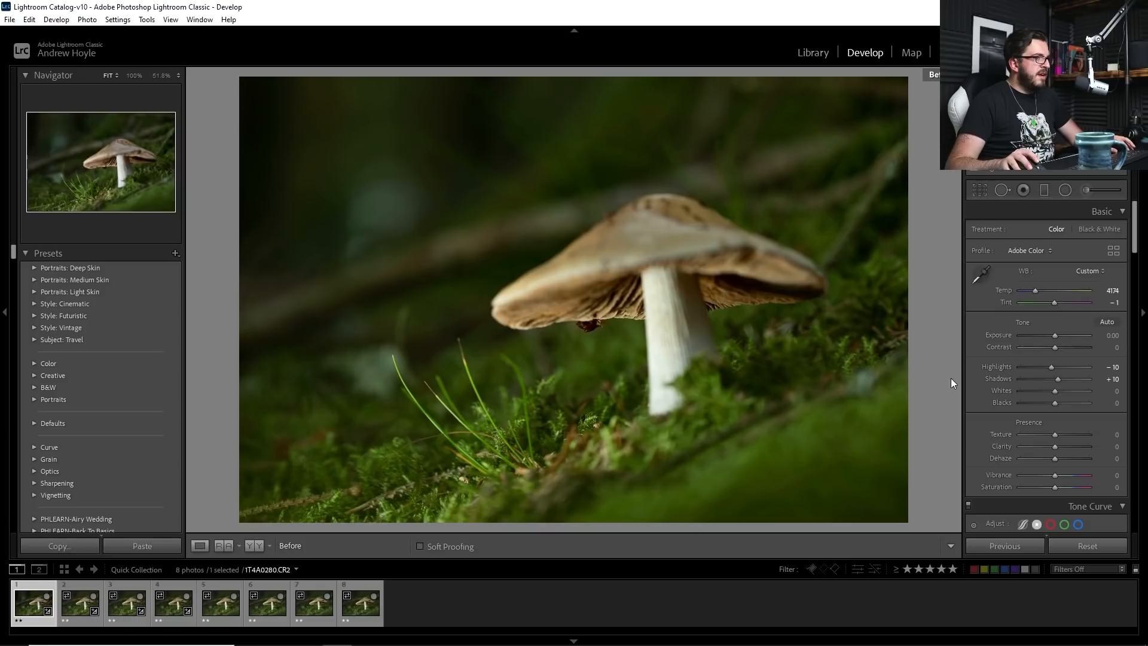
pyautogui.press('\\')
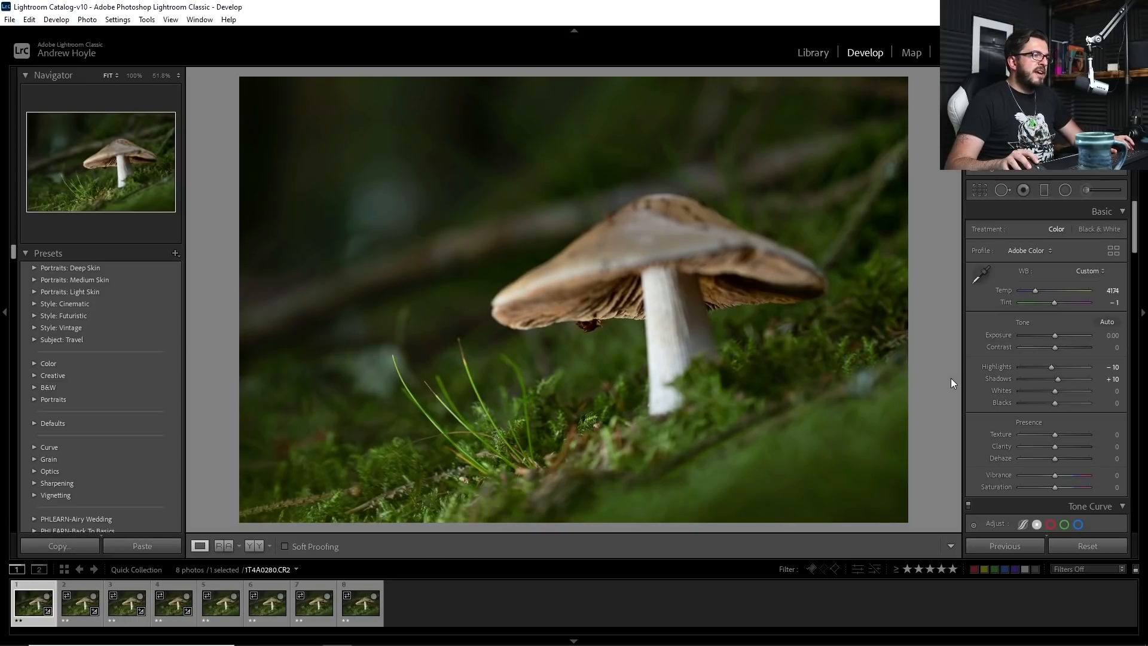
pyautogui.press('\\')
pyautogui.press('\\')
pyautogui.press('\\')
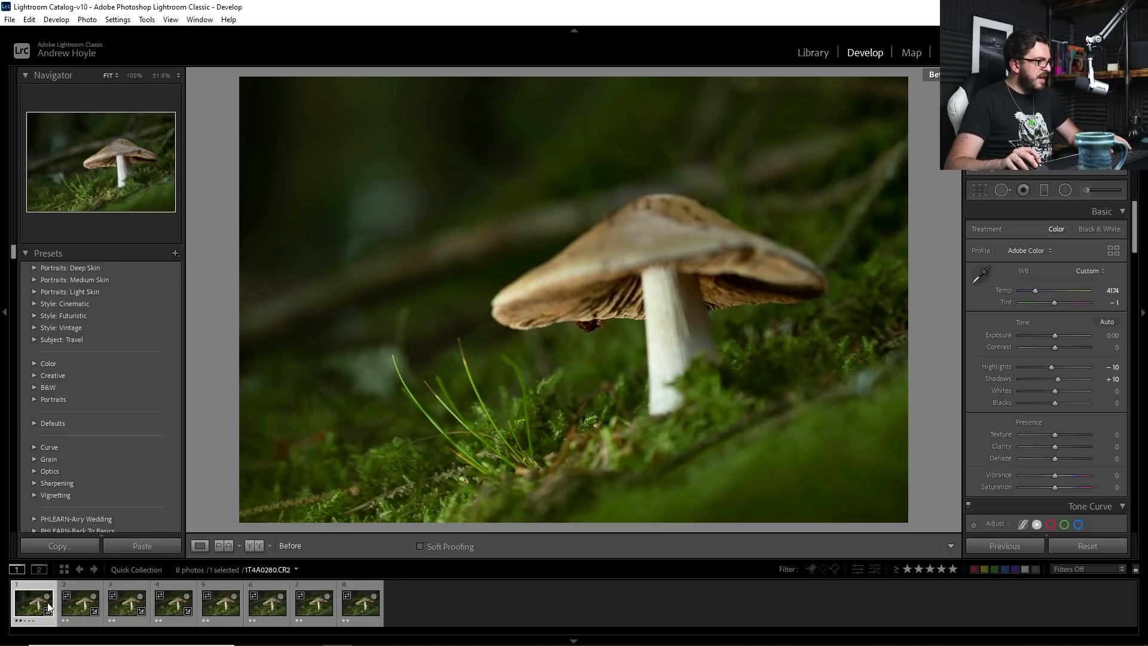
# Step: Select all eight photos and synchronize every develop setting from the first photo to the others
pyautogui.keyDown('shift'); pyautogui.click(359, 605); pyautogui.keyUp('shift')
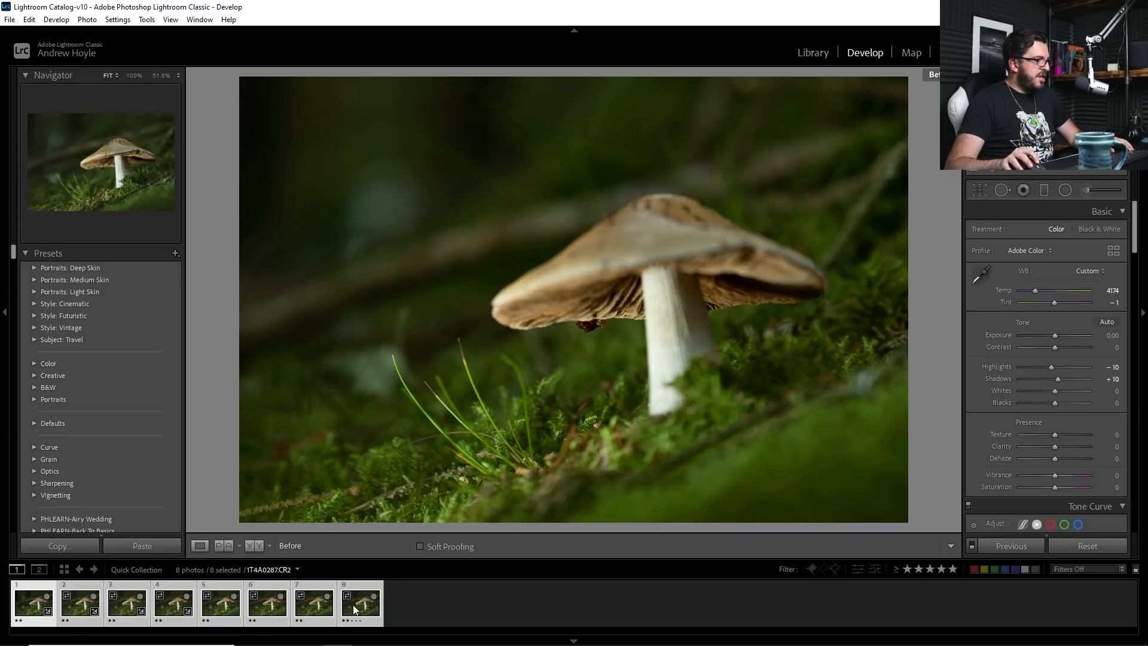
pyautogui.rightClick(26, 602)
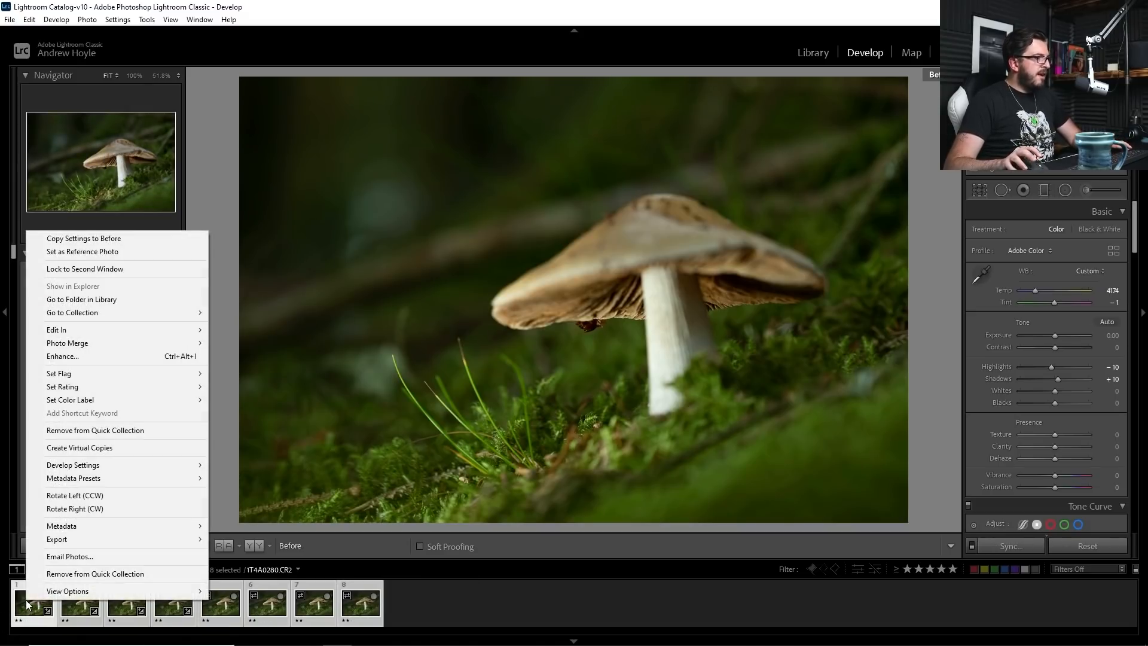
pyautogui.moveTo(195, 465)
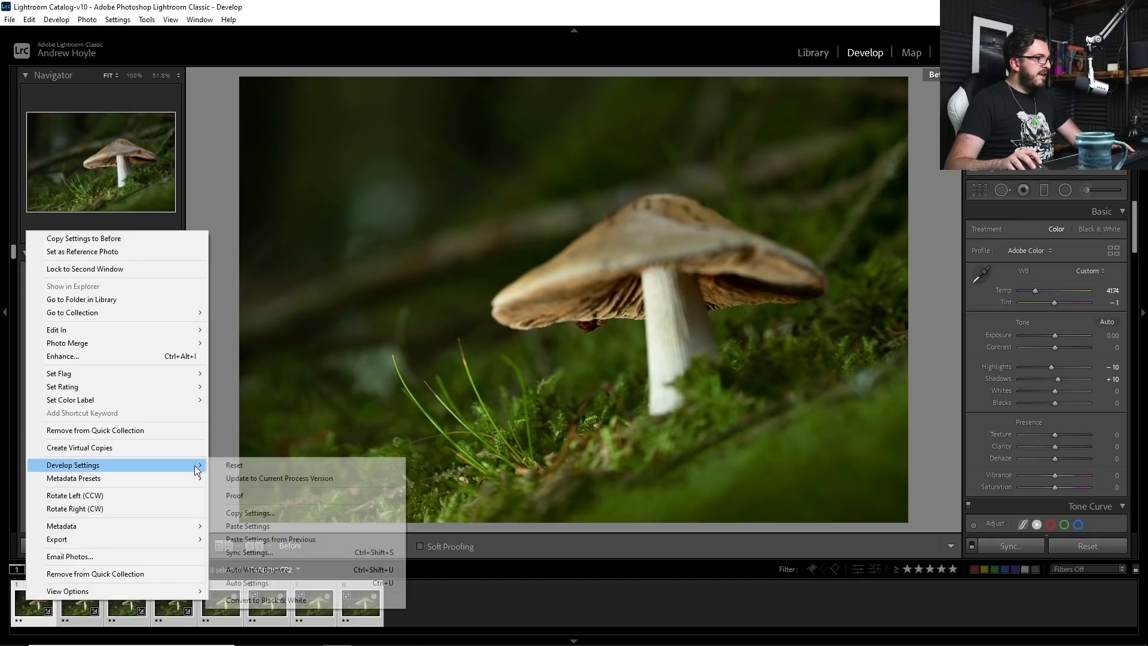
pyautogui.click(296, 551)
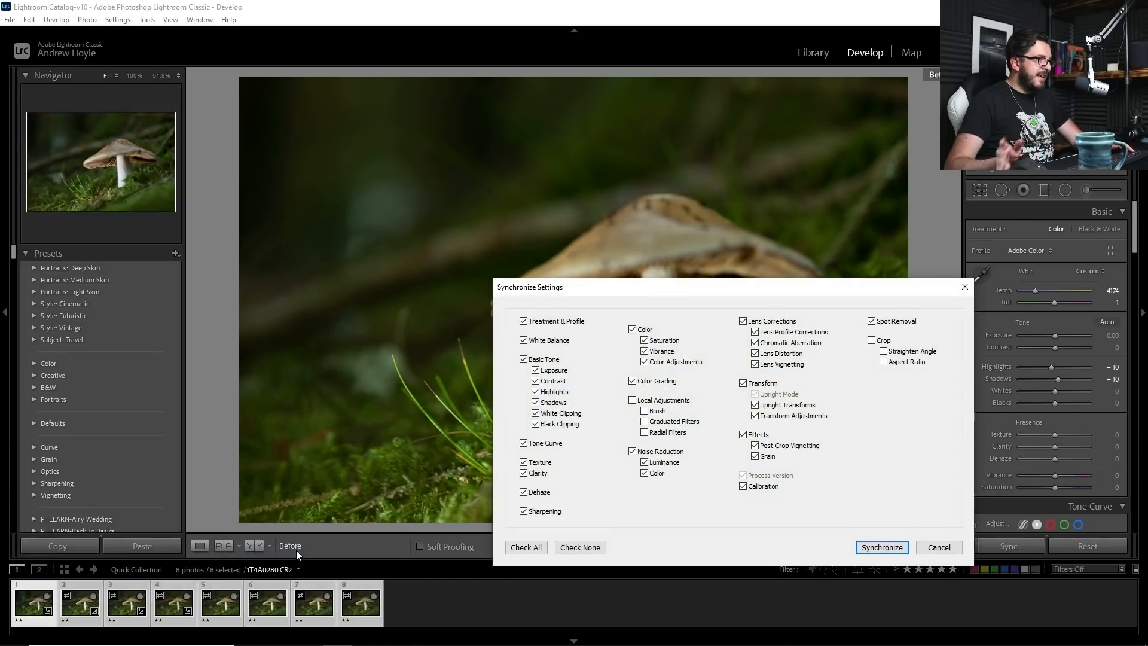
pyautogui.click(526, 547)
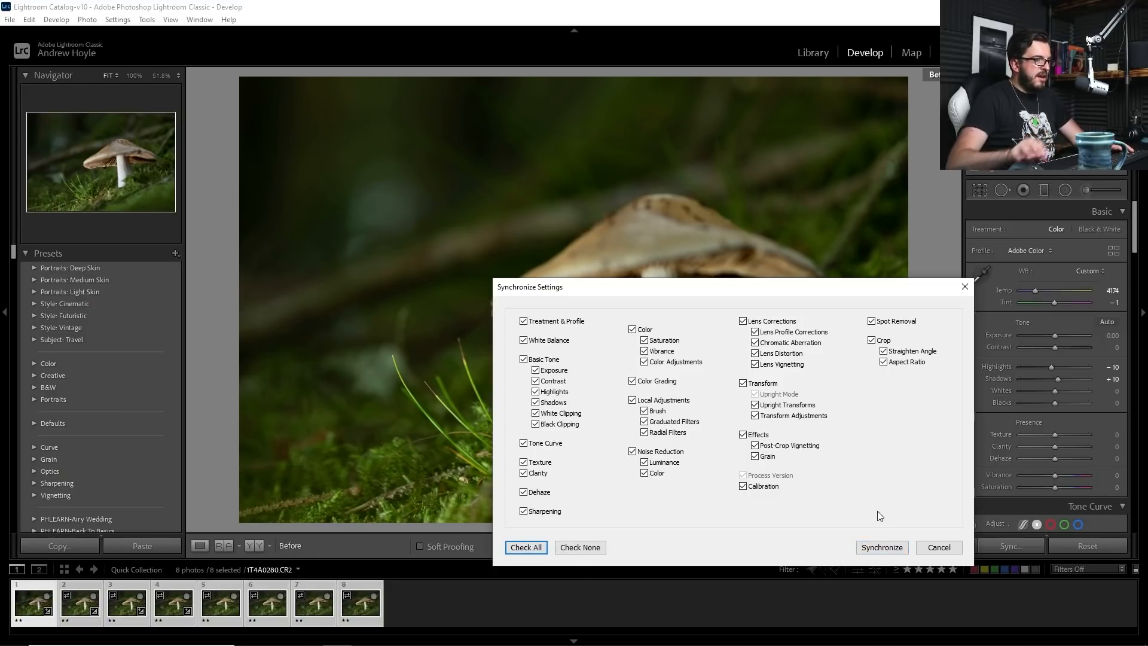
pyautogui.click(882, 547)
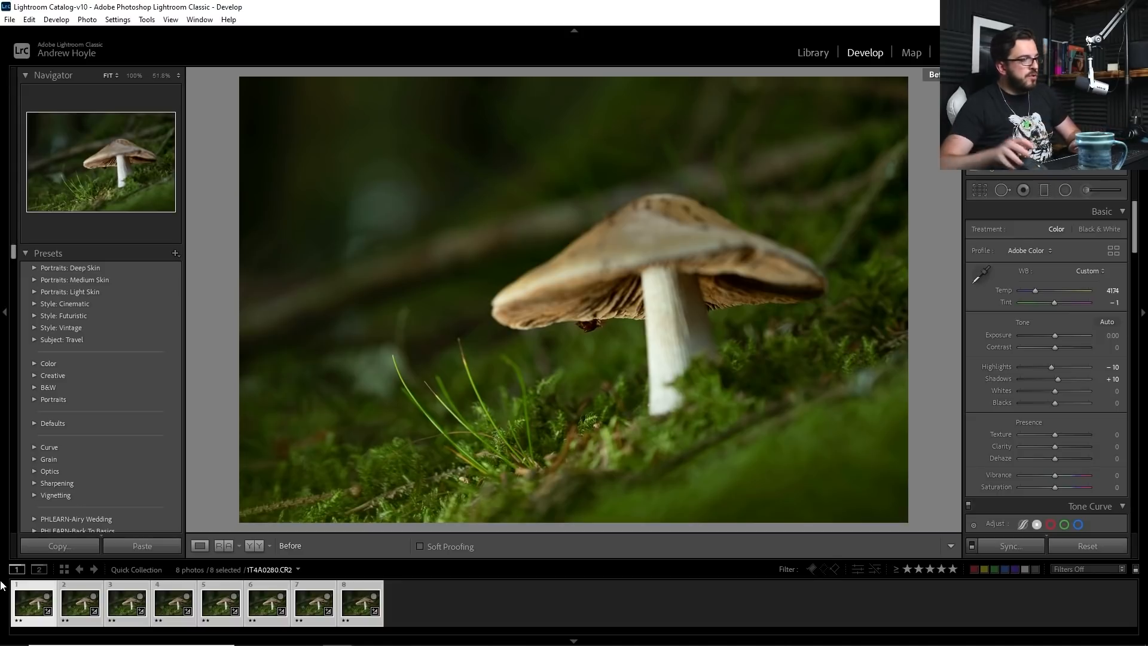
# Step: Review the other photos in the set to check the synchronized develop settings on each
pyautogui.click(74, 607)
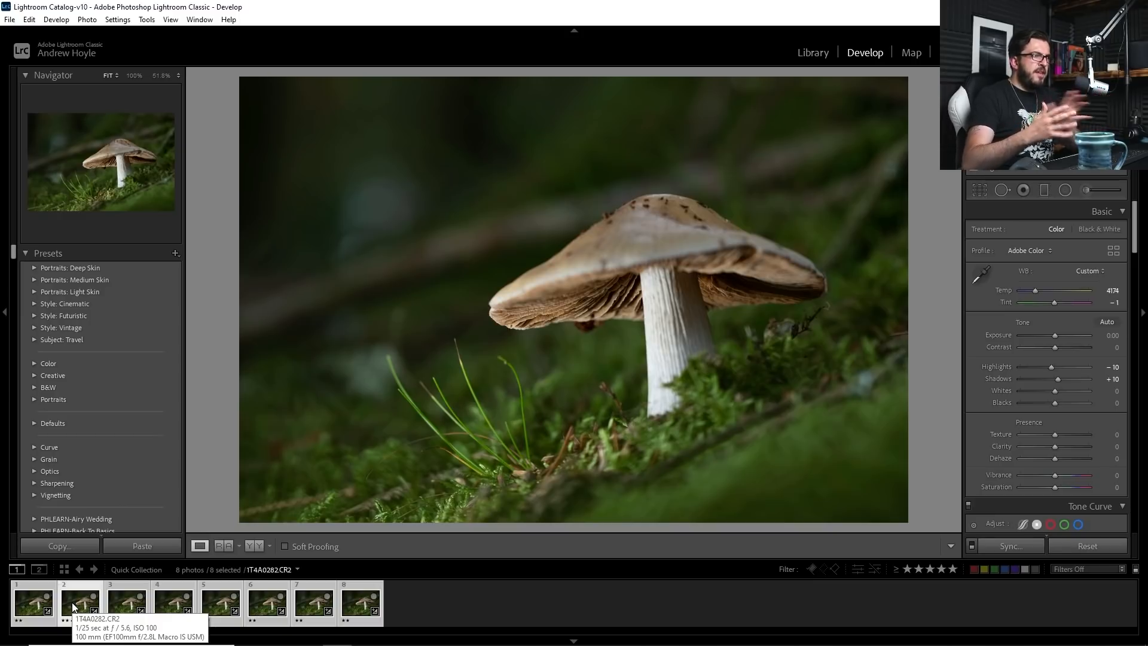
pyautogui.press('Right')
pyautogui.press('Right')
pyautogui.press('Right')
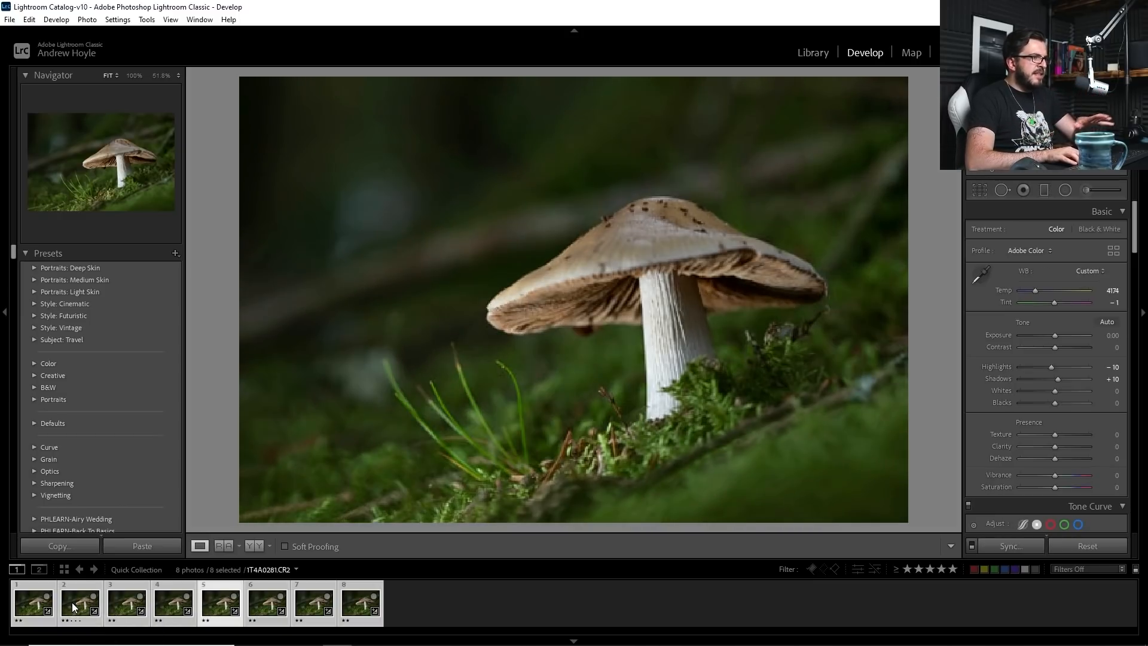
pyautogui.press('Right')
pyautogui.press('Right')
pyautogui.press('Right')
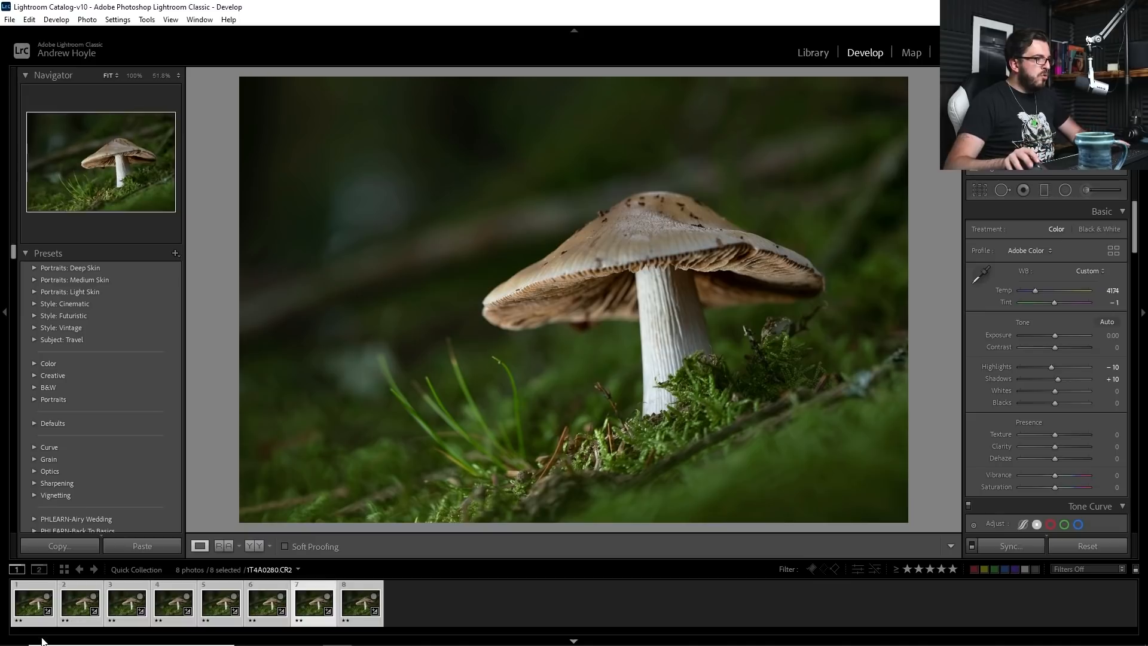
# Step: Open the eight selected photos as layers in a single Photoshop document
pyautogui.rightClick(354, 601)
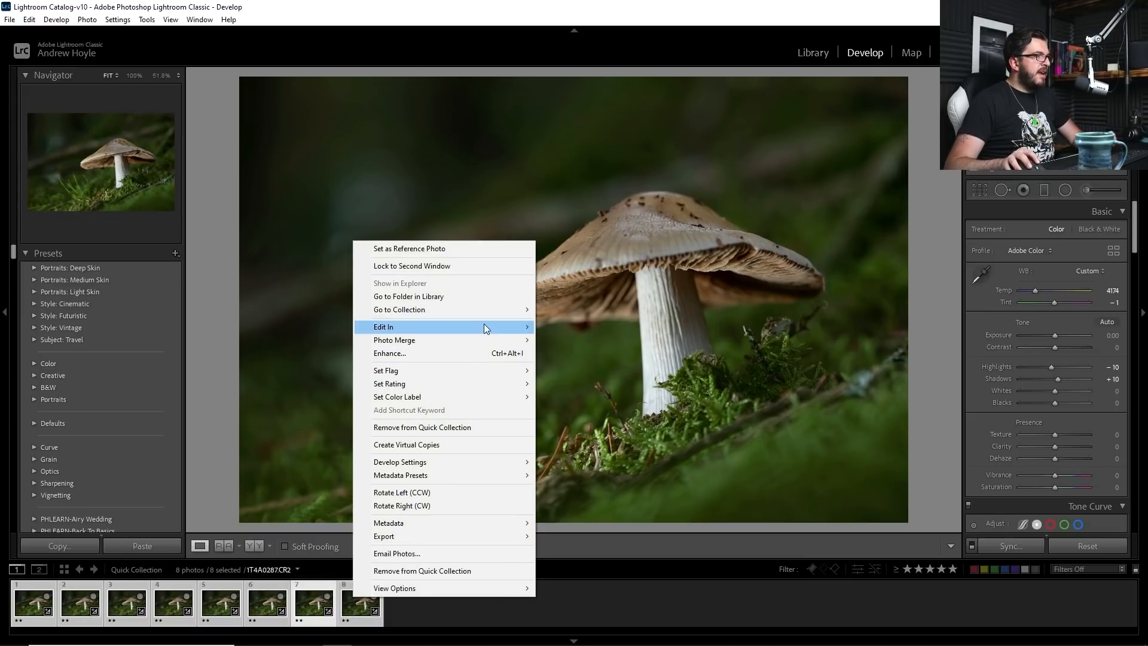
pyautogui.moveTo(499, 329)
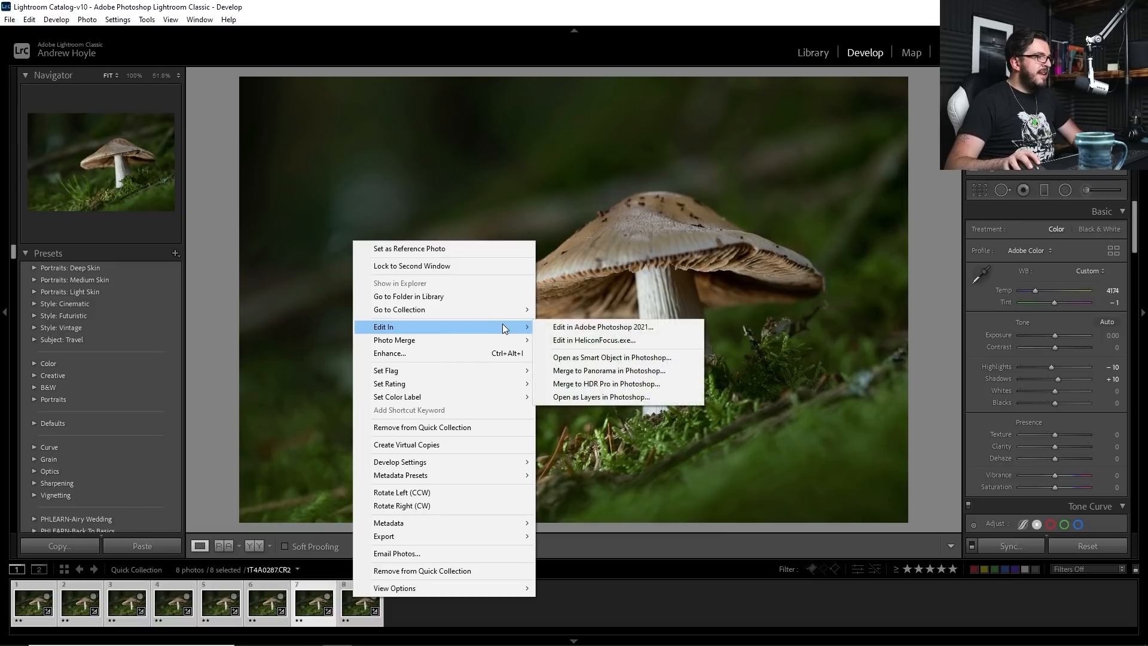
pyautogui.click(638, 398)
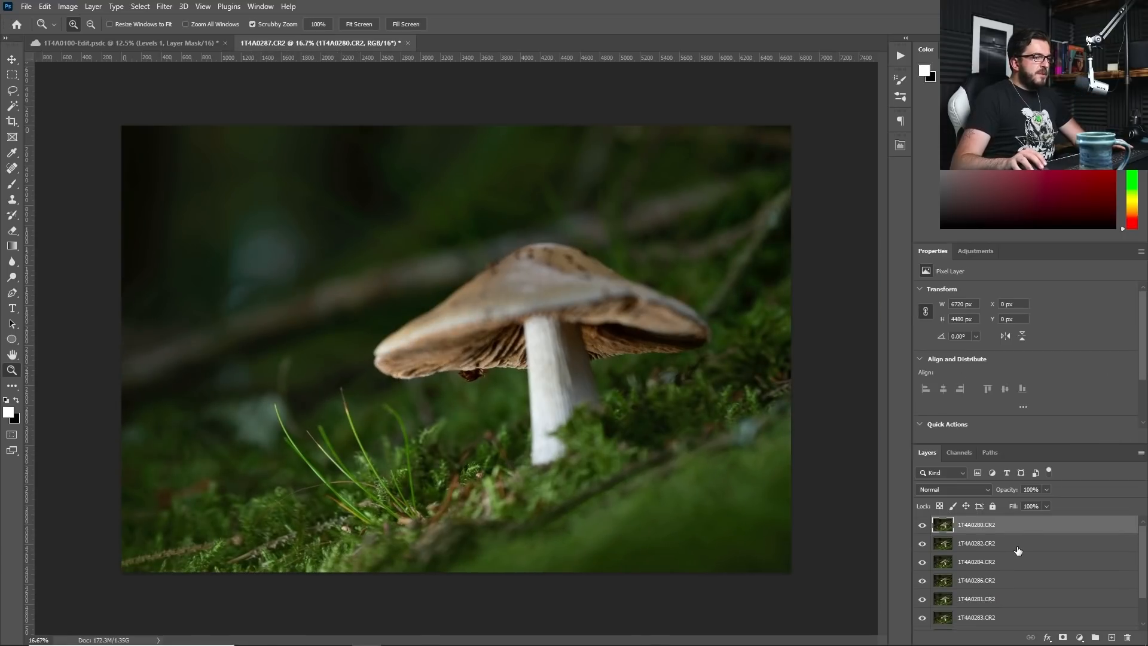
# Step: Select all eight photo layers, from 1T4A0280.CR2 through 1T4A0287.CR2
pyautogui.scroll(-1, 1016, 531)
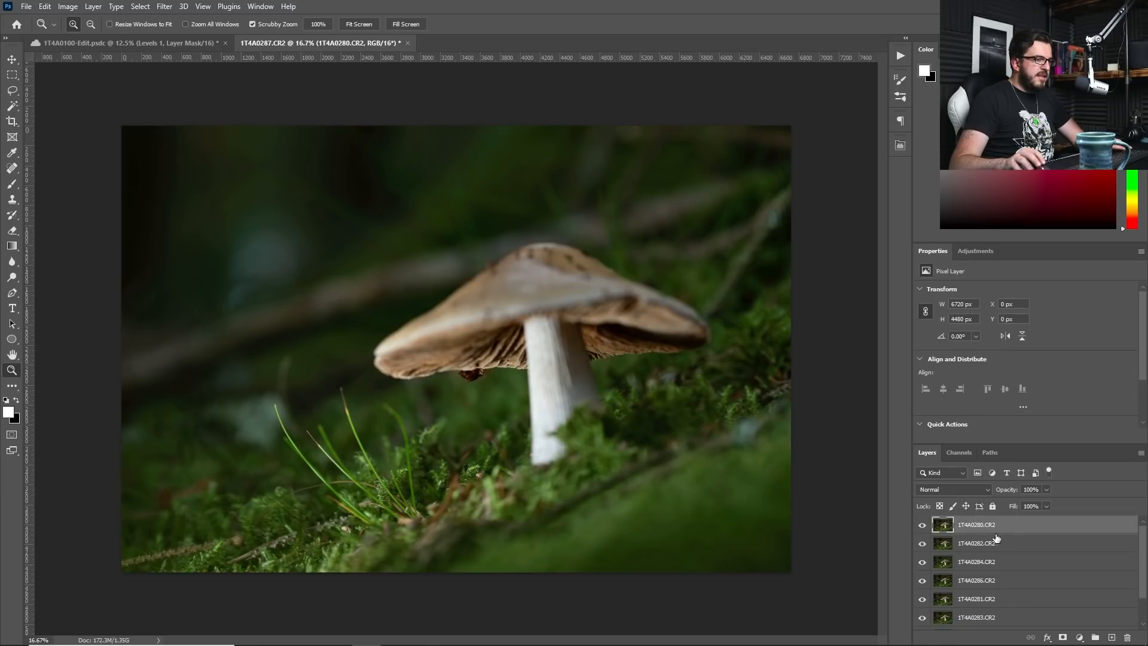
pyautogui.scroll(-2, 1017, 556)
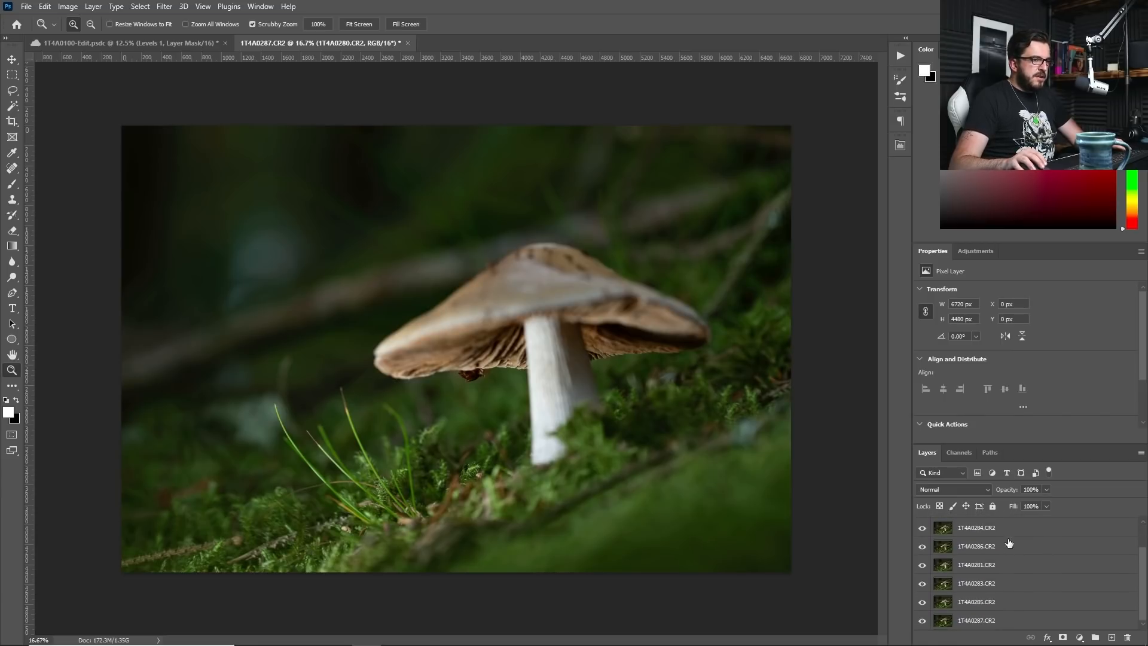
pyautogui.keyDown('shift'); pyautogui.click(1009, 621); pyautogui.keyUp('shift')
pyautogui.scroll(2, 1013, 574)
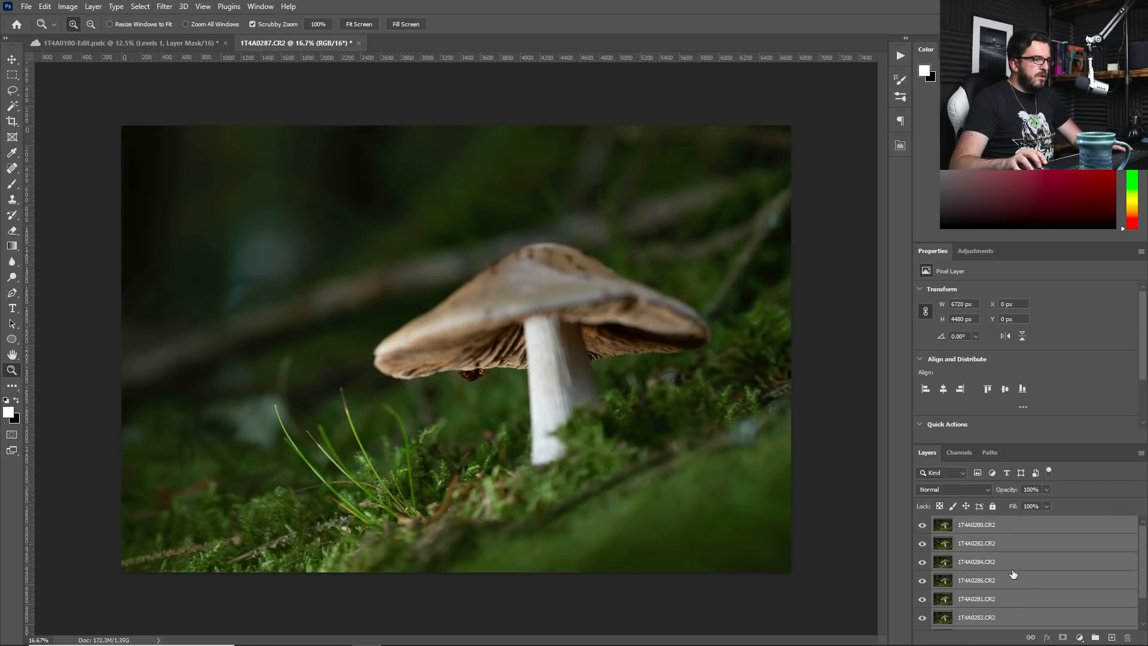
# Step: Auto-align the selected photo layers using the Auto projection
pyautogui.click(45, 7)
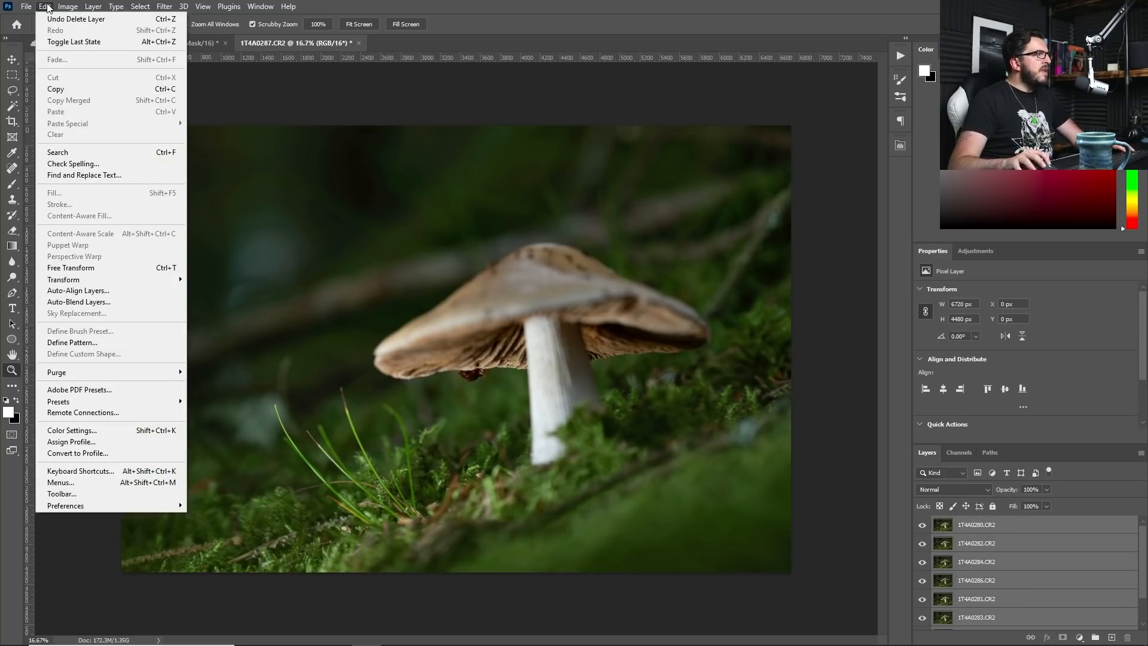
pyautogui.click(92, 290)
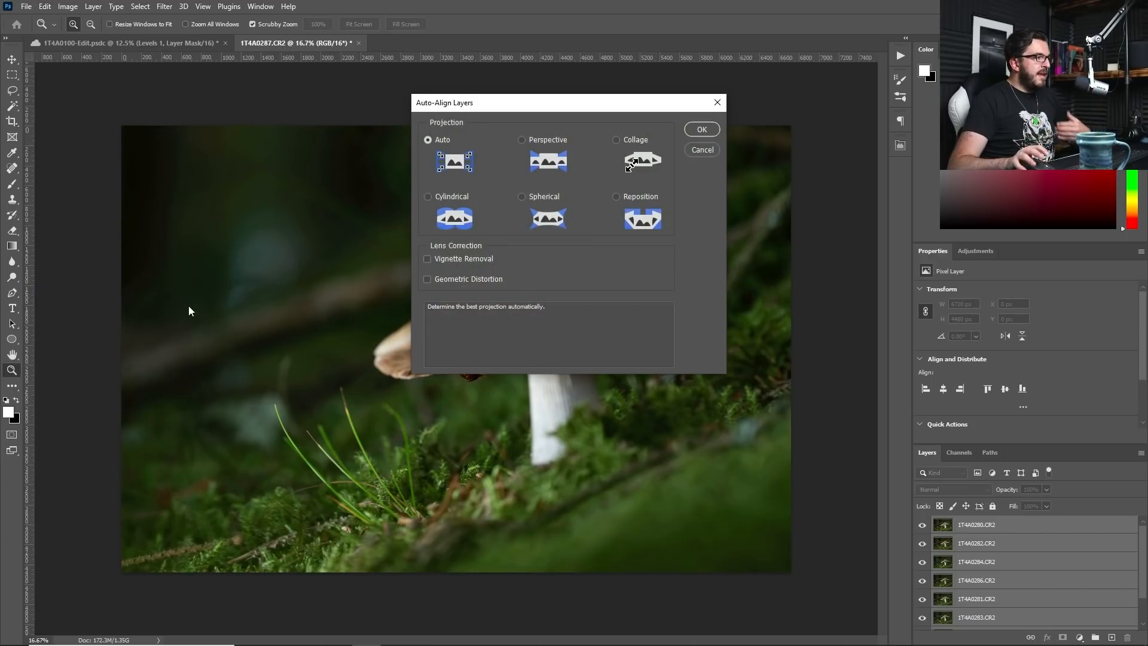
pyautogui.click(700, 130)
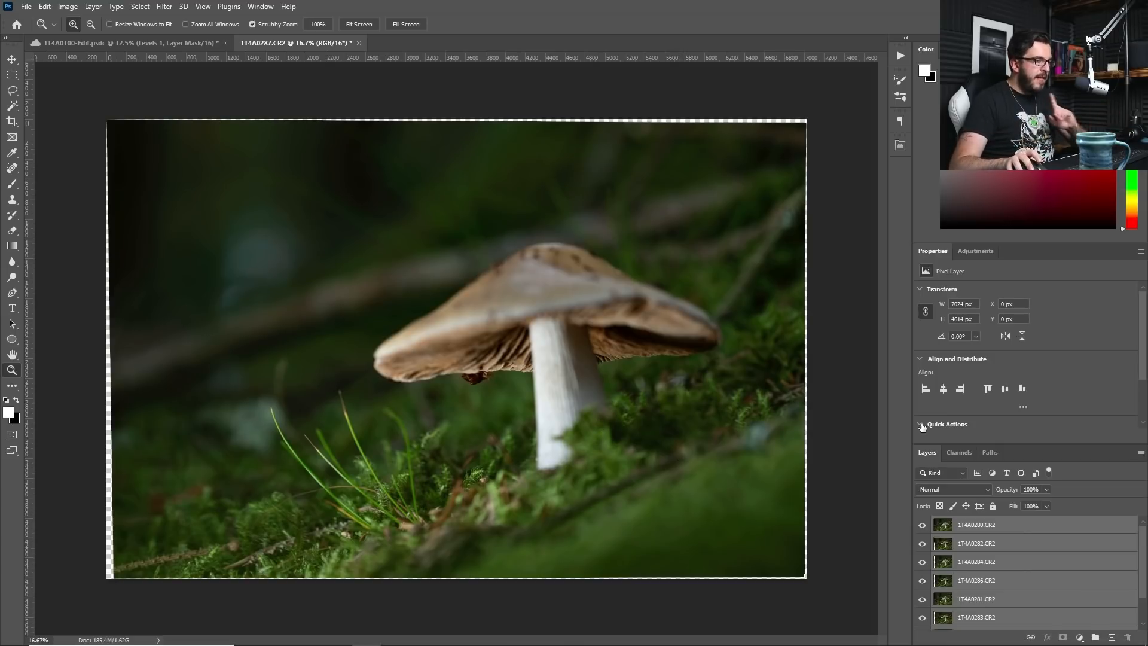
# Step: Auto-blend the aligned layers with Stack Images, Seamless Tones and Colors, and Content Aware Fill Transparent Areas enabled
pyautogui.click(45, 6)
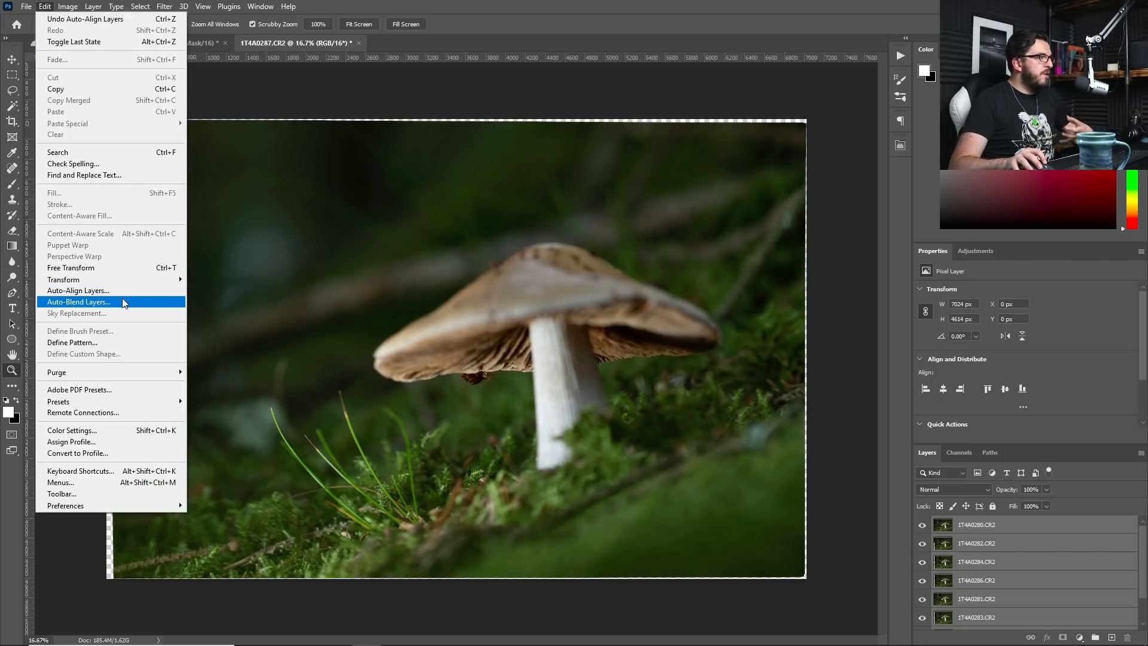
pyautogui.click(122, 302)
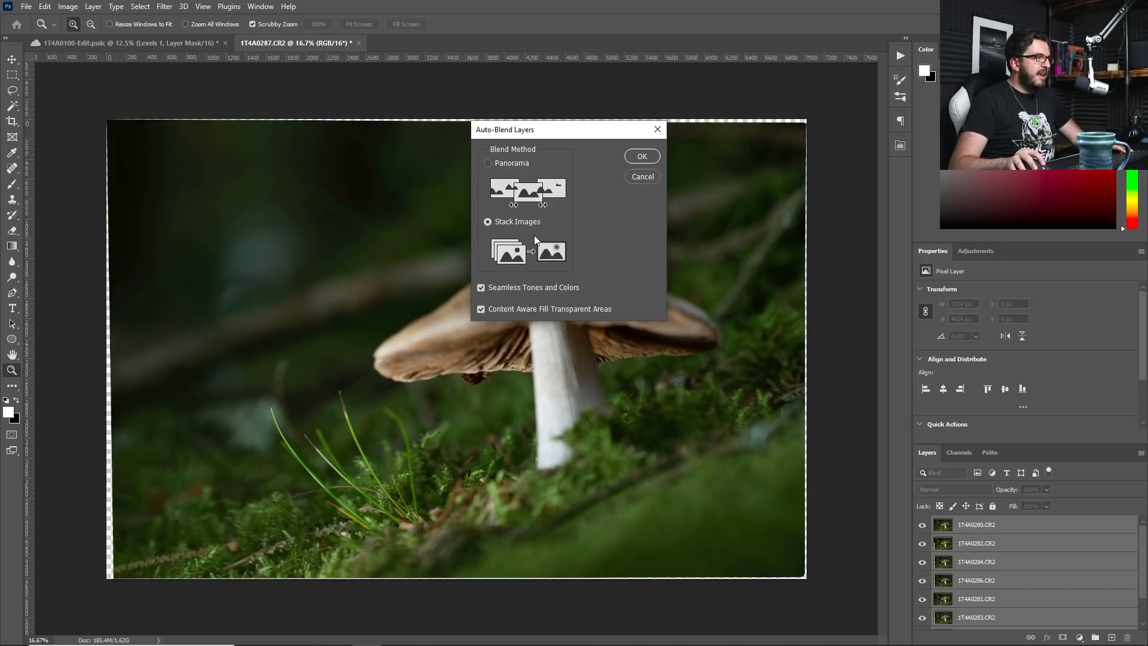
pyautogui.click(651, 157)
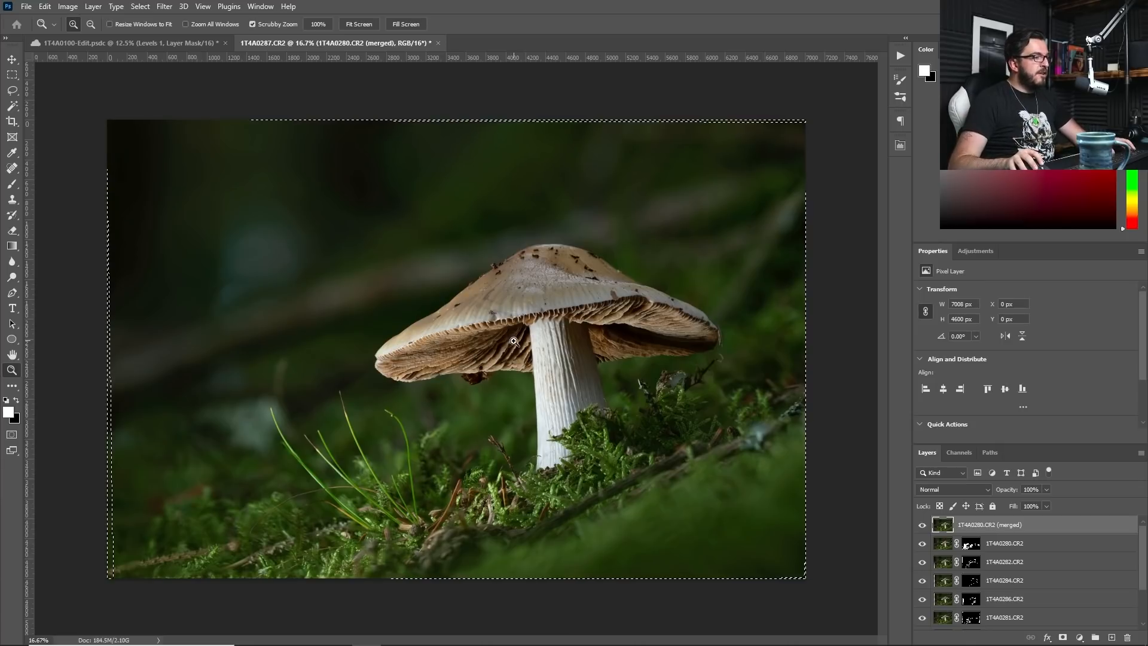
# Step: Inspect the blended mushroom up close and clear the selection around the merged image
pyautogui.click(516, 359)
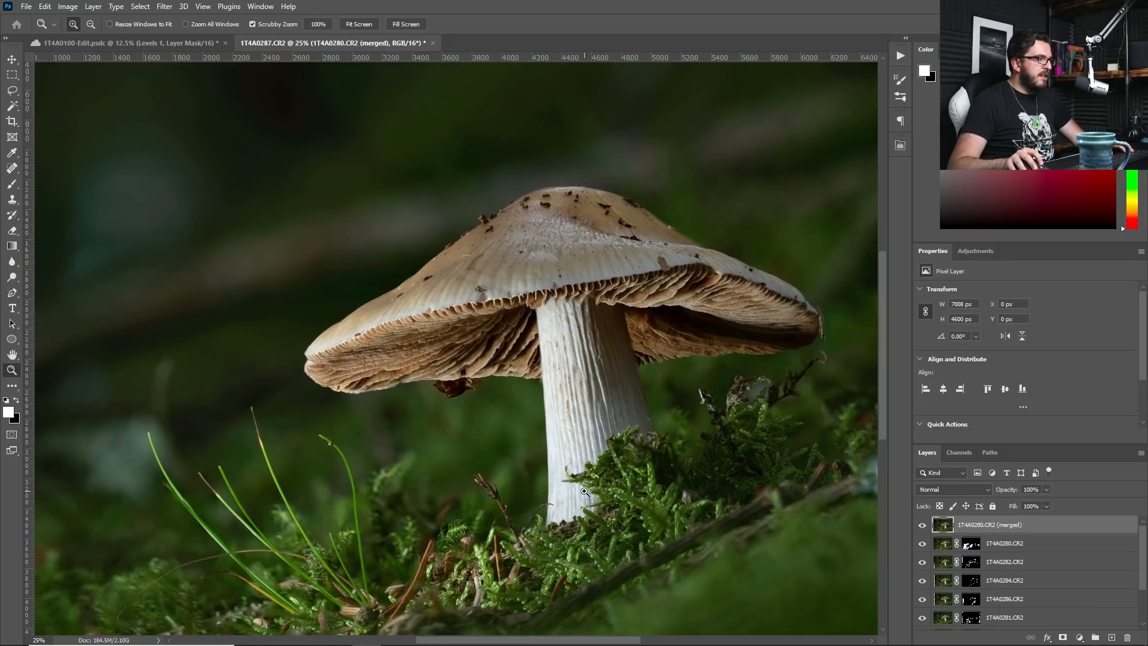
pyautogui.rightClick(482, 383)
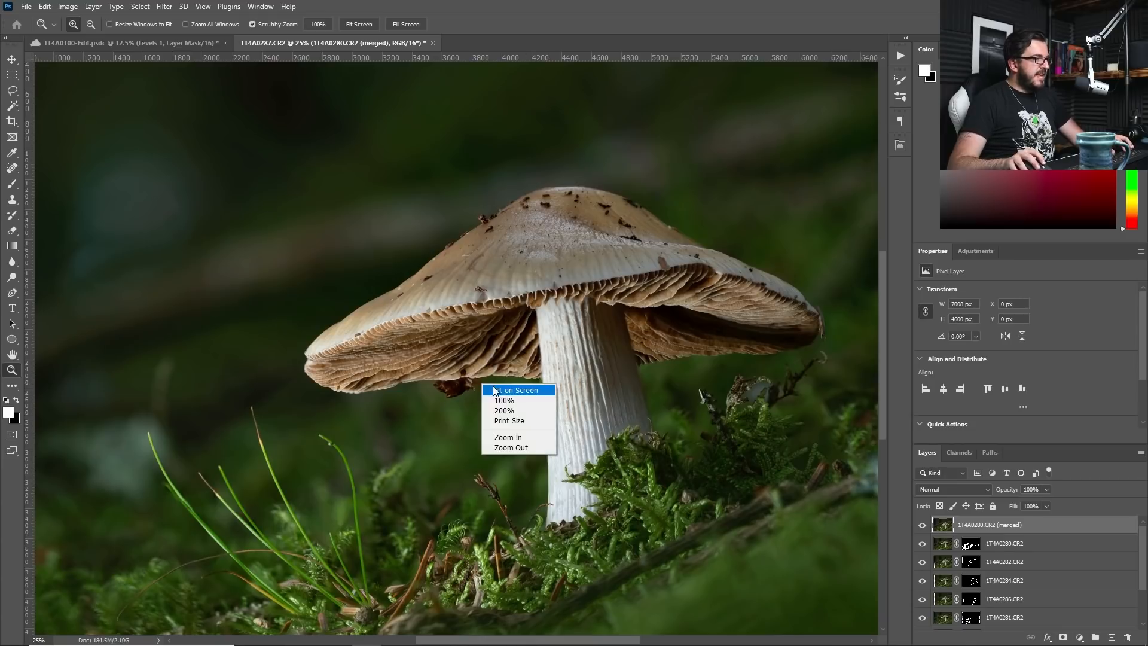
pyautogui.click(492, 386)
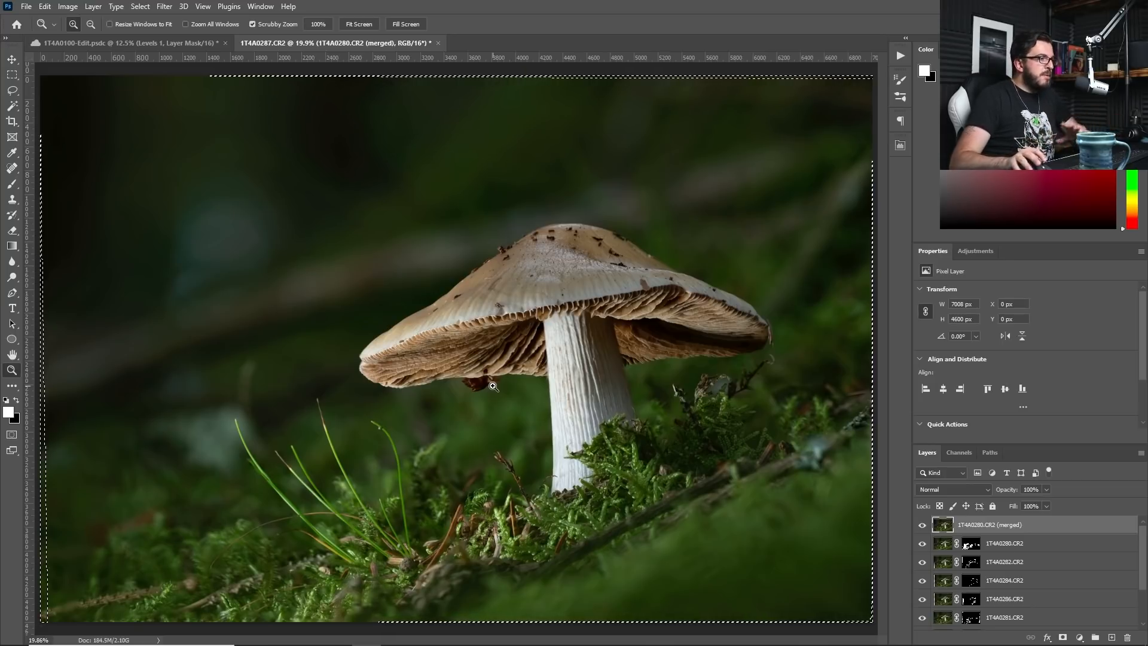
pyautogui.hotkey('ctrl', 'd')
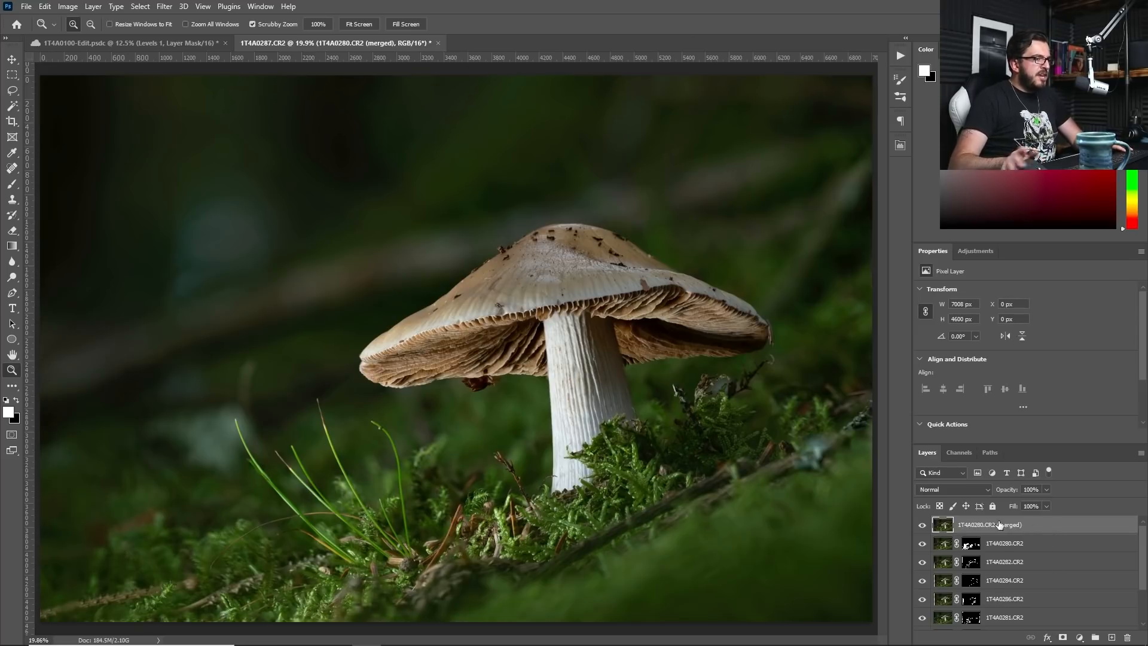
# Step: Flatten all layers into a single Background layer and duplicate it
pyautogui.click(93, 6)
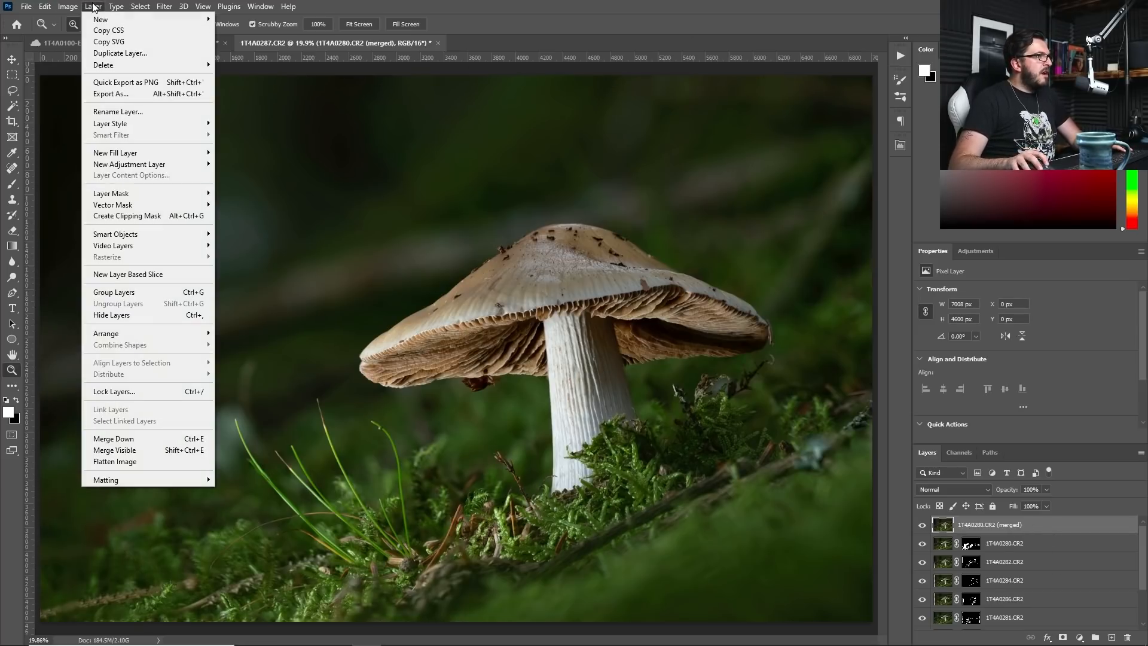
pyautogui.click(132, 460)
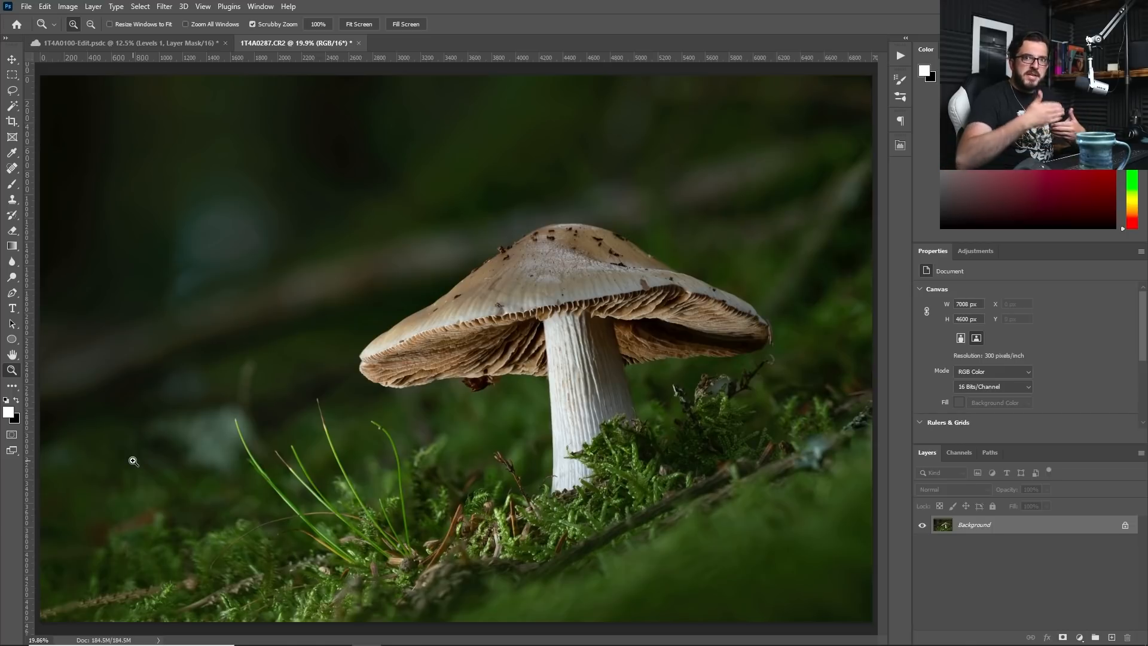
pyautogui.moveTo(1038, 530); pyautogui.dragTo(1111, 637)
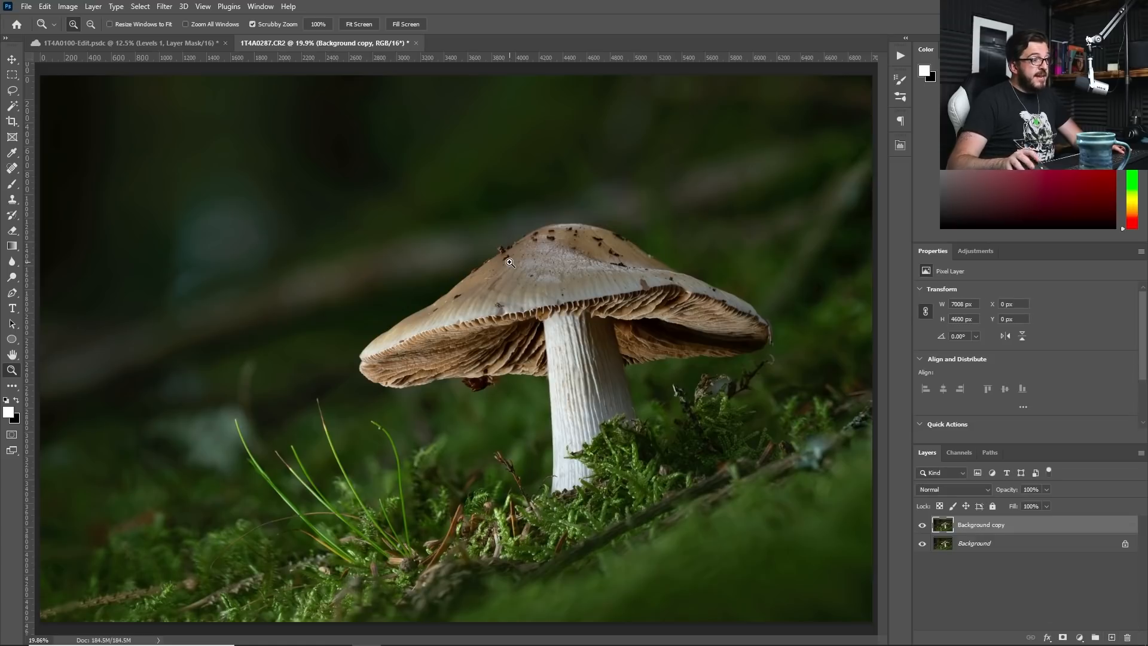
# Step: Examine the stacked mushroom's gills, stem and cap at high magnification for sharpness and blending artifacts
pyautogui.click(478, 389)
pyautogui.click(490, 387)
pyautogui.click(490, 387)
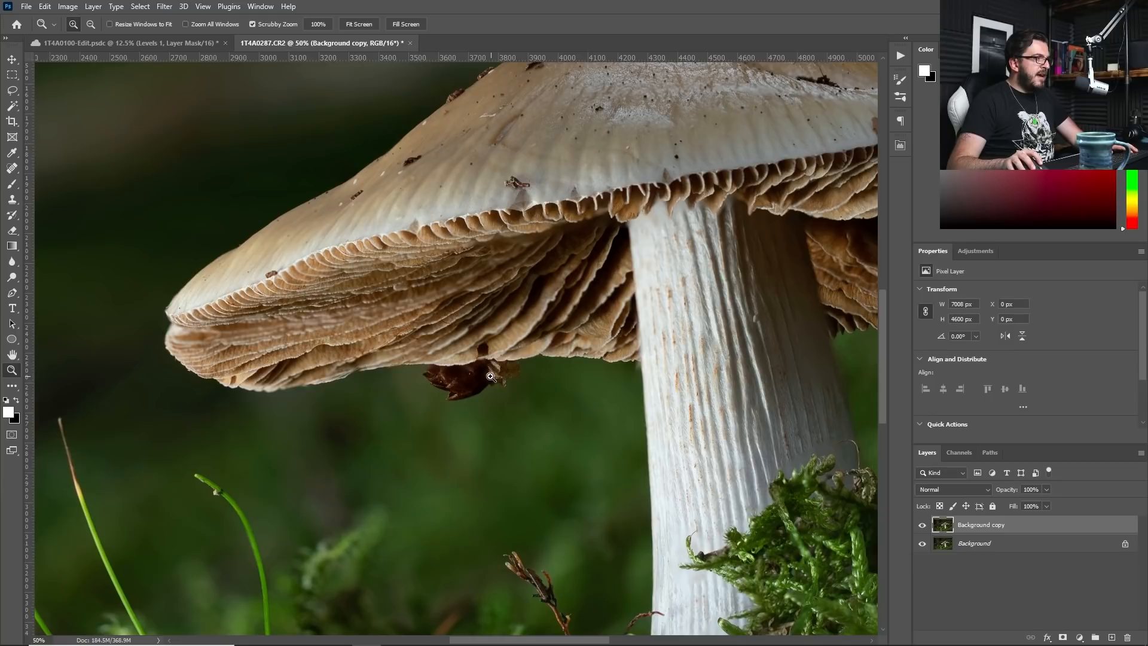
pyautogui.click(492, 379)
pyautogui.moveTo(740, 476)
pyautogui.mouseDown()
pyautogui.moveTo(648, 371)
pyautogui.moveTo(558, 113)
pyautogui.moveTo(514, 252)
pyautogui.moveTo(526, 358)
pyautogui.mouseUp()
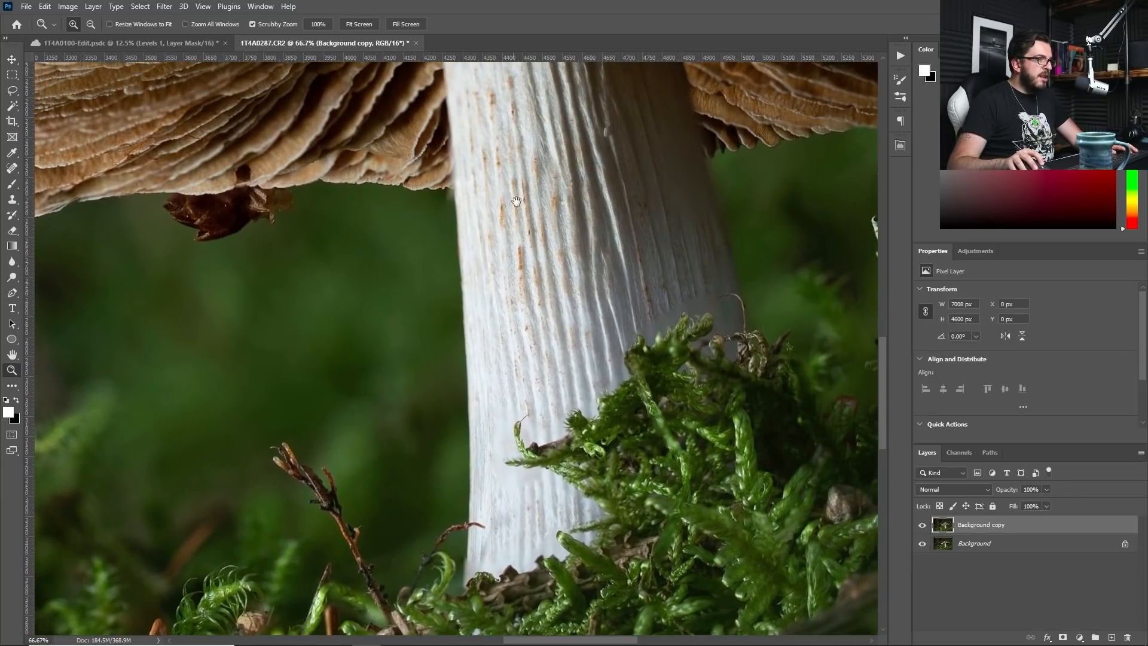
pyautogui.moveTo(532, 120); pyautogui.dragTo(496, 395)
pyautogui.moveTo(508, 275)
pyautogui.mouseDown()
pyautogui.moveTo(558, 406)
pyautogui.moveTo(765, 338)
pyautogui.mouseUp()
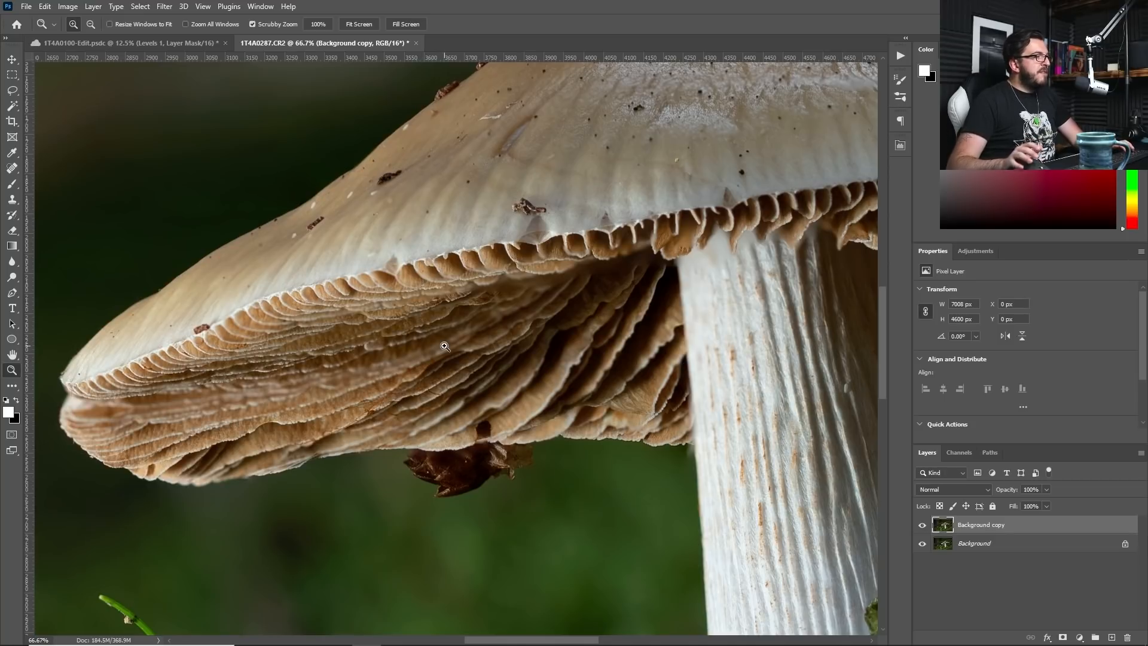
pyautogui.moveTo(767, 325); pyautogui.dragTo(651, 358)
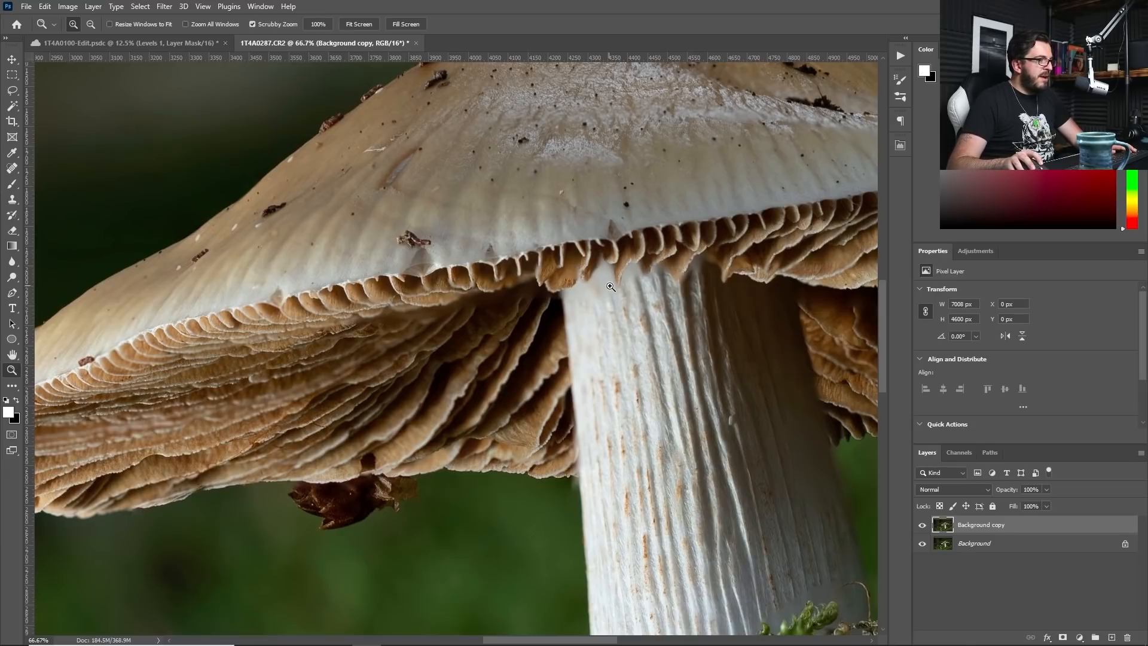
pyautogui.moveTo(712, 353); pyautogui.dragTo(445, 388)
pyautogui.rightClick(435, 352)
pyautogui.click(453, 359)
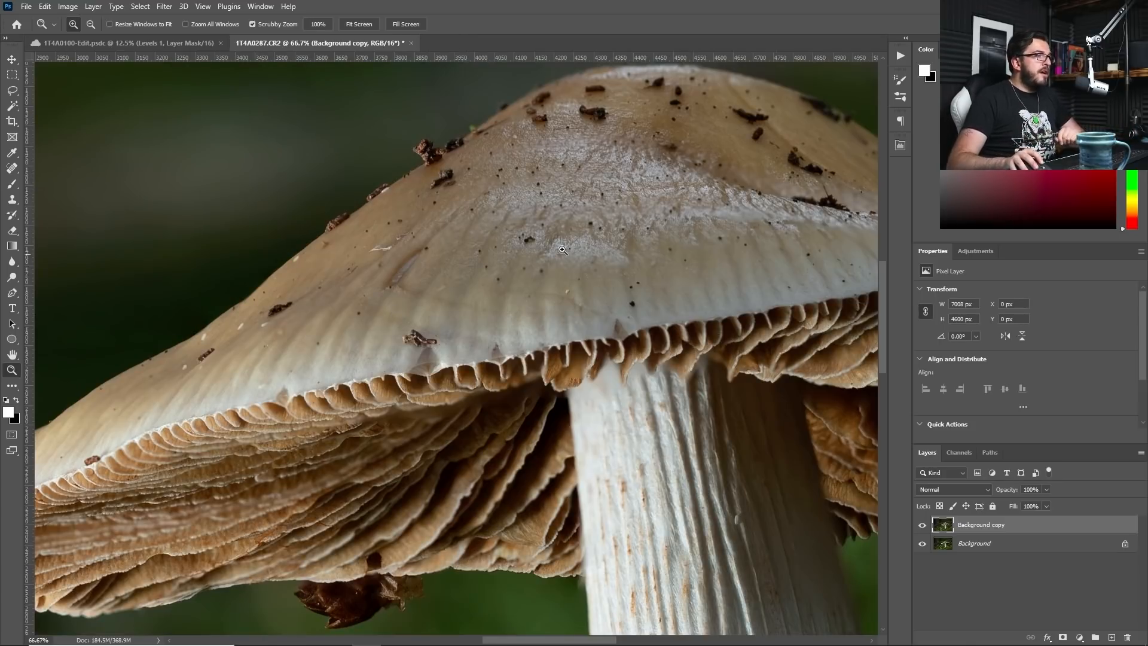
pyautogui.moveTo(546, 214); pyautogui.dragTo(369, 279)
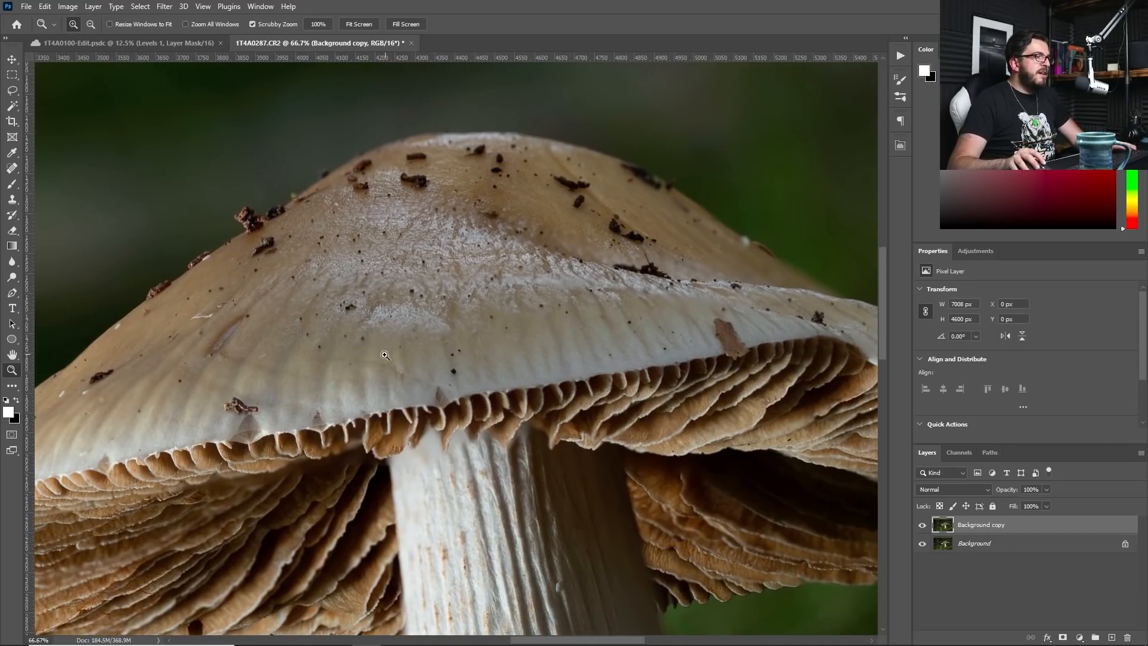
pyautogui.moveTo(338, 407); pyautogui.dragTo(492, 391)
pyautogui.moveTo(387, 464); pyautogui.dragTo(439, 440)
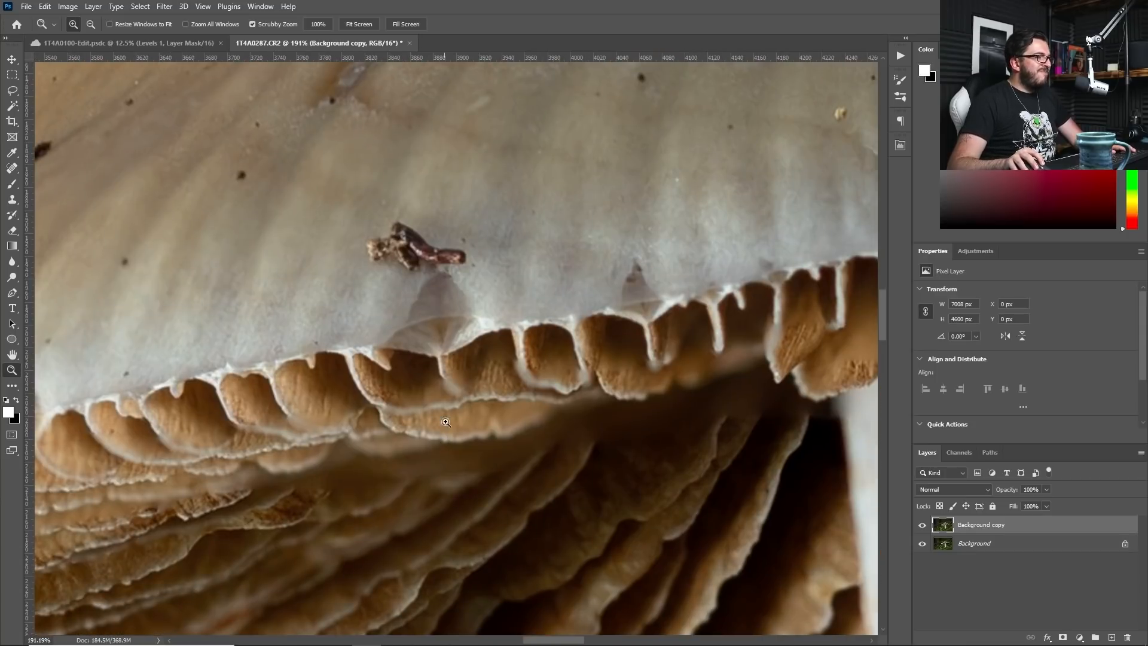
pyautogui.moveTo(497, 311); pyautogui.dragTo(440, 343)
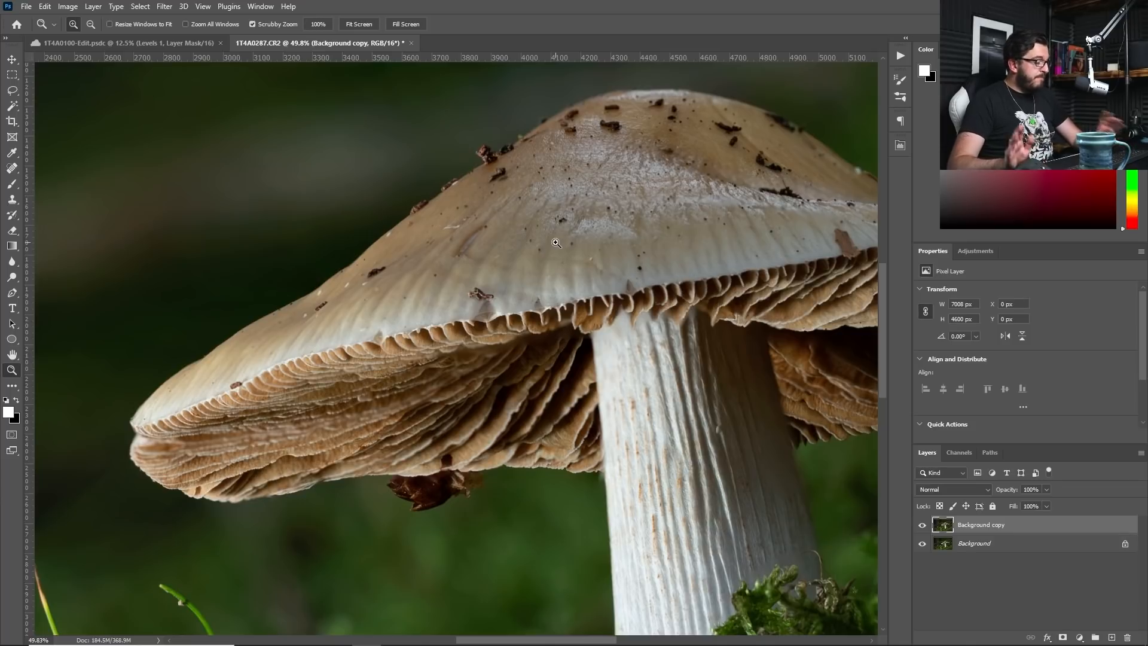
# Step: Remove small dark specks from the lower and left parts of the mushroom cap with the Content-Aware Spot Healing Brush
pyautogui.click(14, 169)
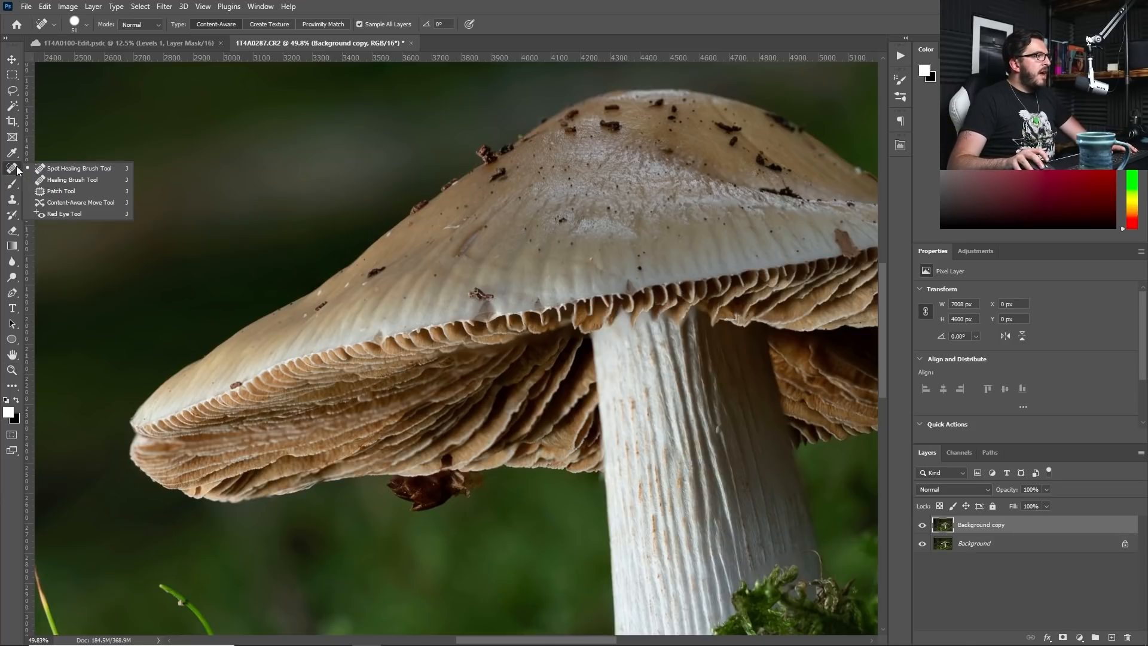
pyautogui.click(75, 168)
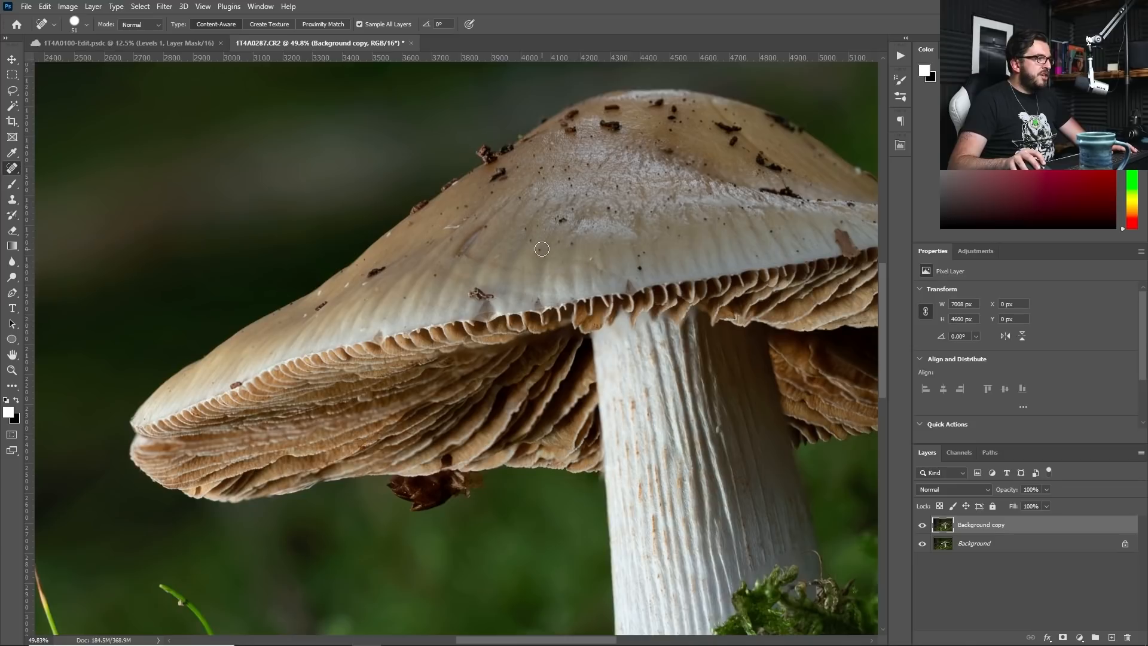
pyautogui.click(600, 251)
pyautogui.click(641, 269)
pyautogui.click(641, 254)
pyautogui.click(668, 227)
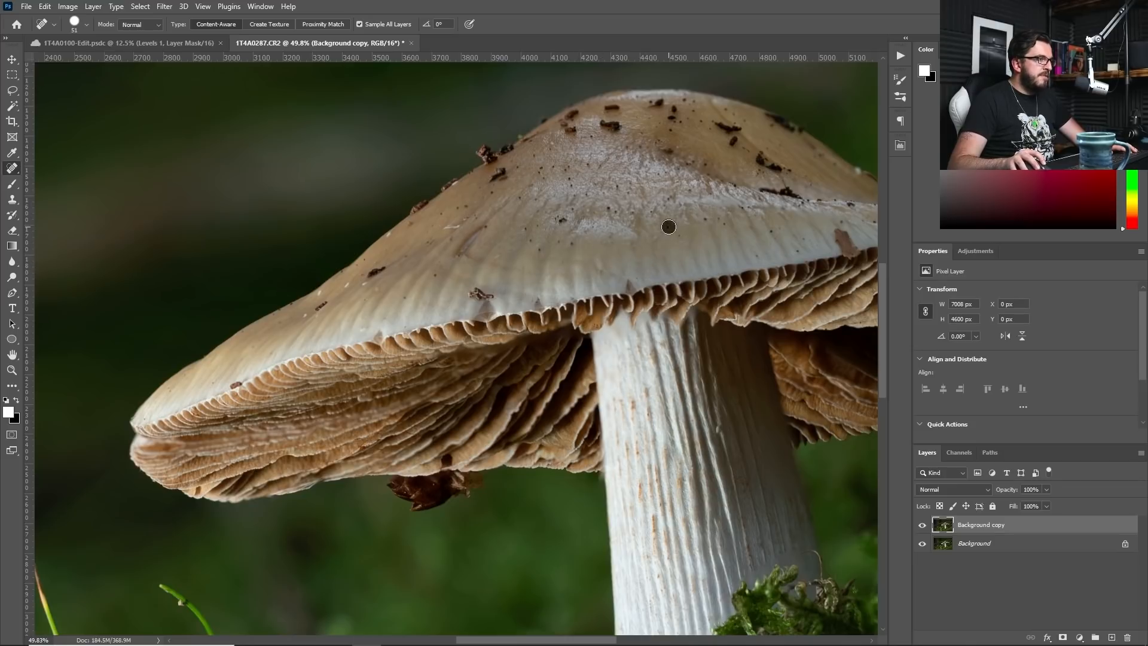
pyautogui.click(528, 239)
pyautogui.click(320, 307)
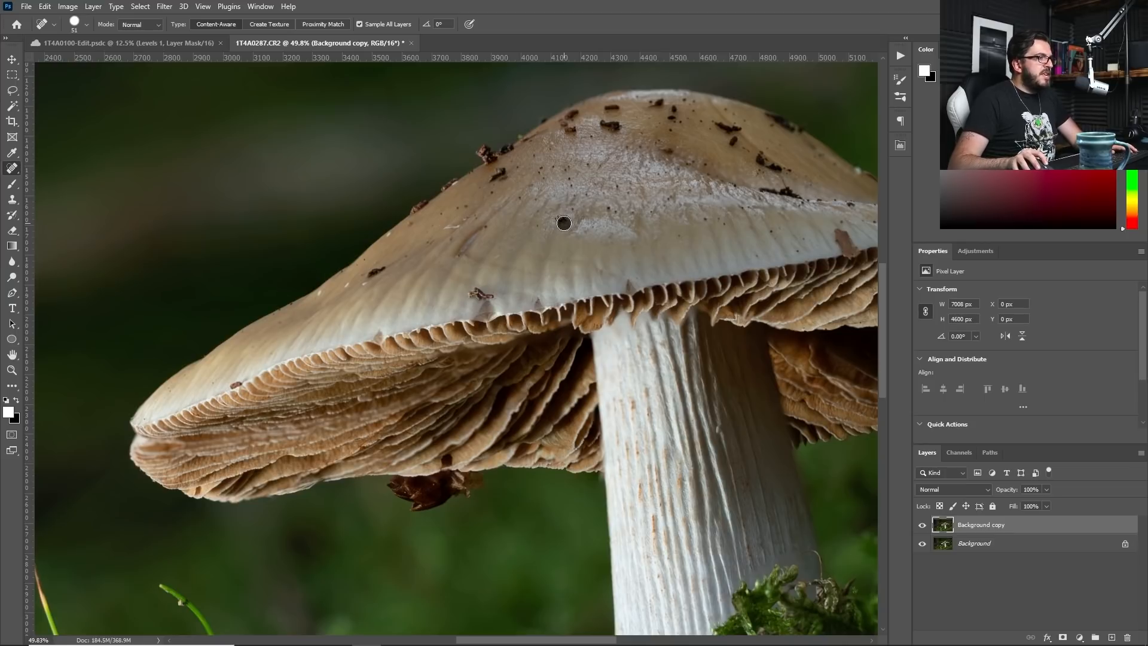
pyautogui.click(321, 296)
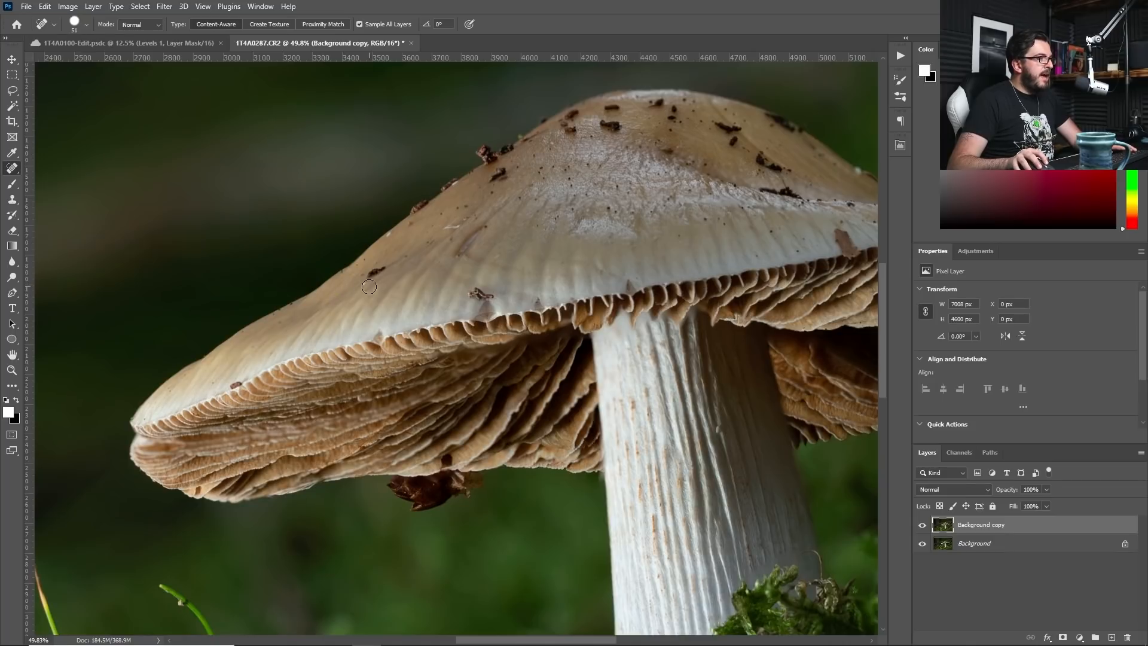
# Step: Reduce the Spot Healing Brush to 19 px and remove the tiny specks and pale mark along the cap's left edge
pyautogui.press('z')
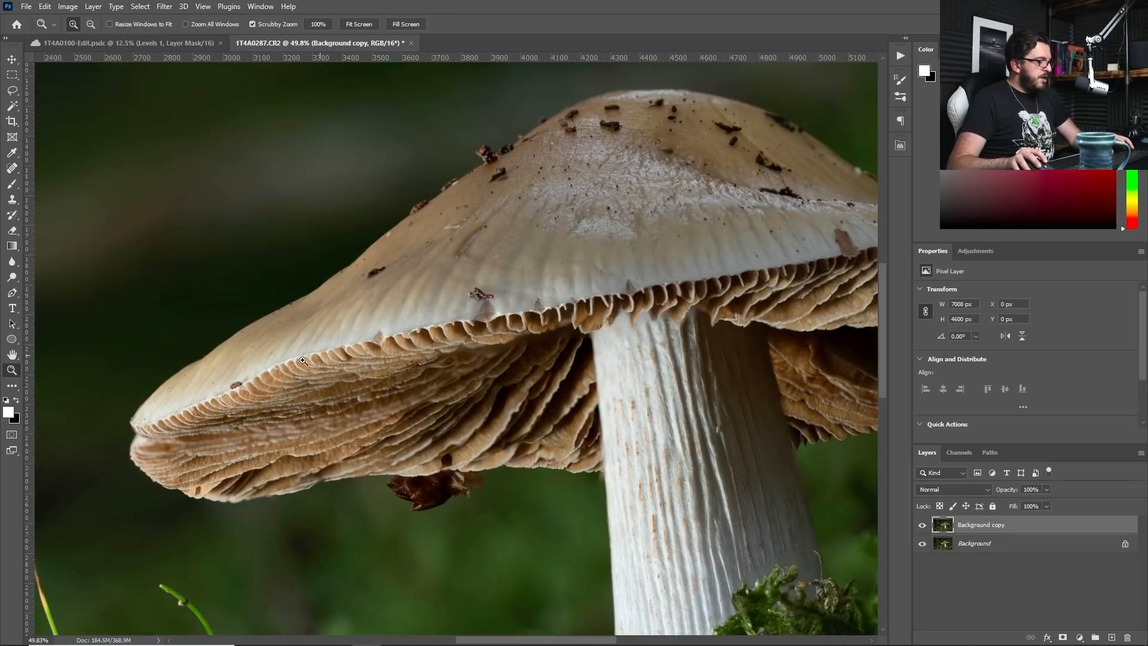
pyautogui.click(234, 377)
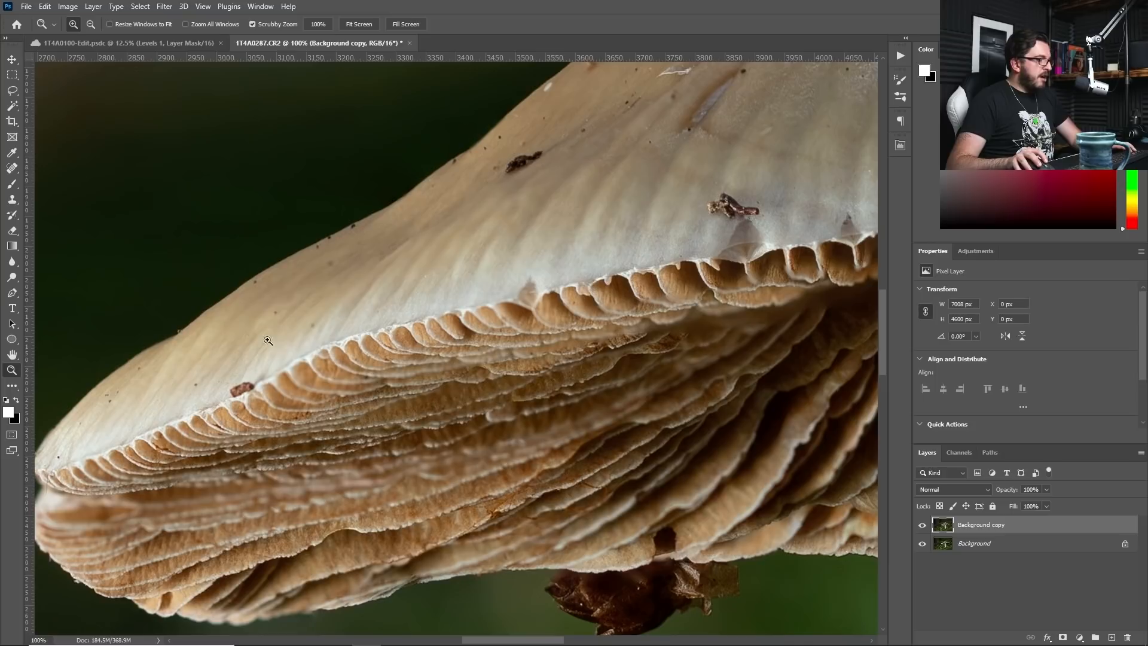
pyautogui.press('j')
pyautogui.rightClick(340, 292)
pyautogui.moveTo(423, 302); pyautogui.dragTo(421, 298)
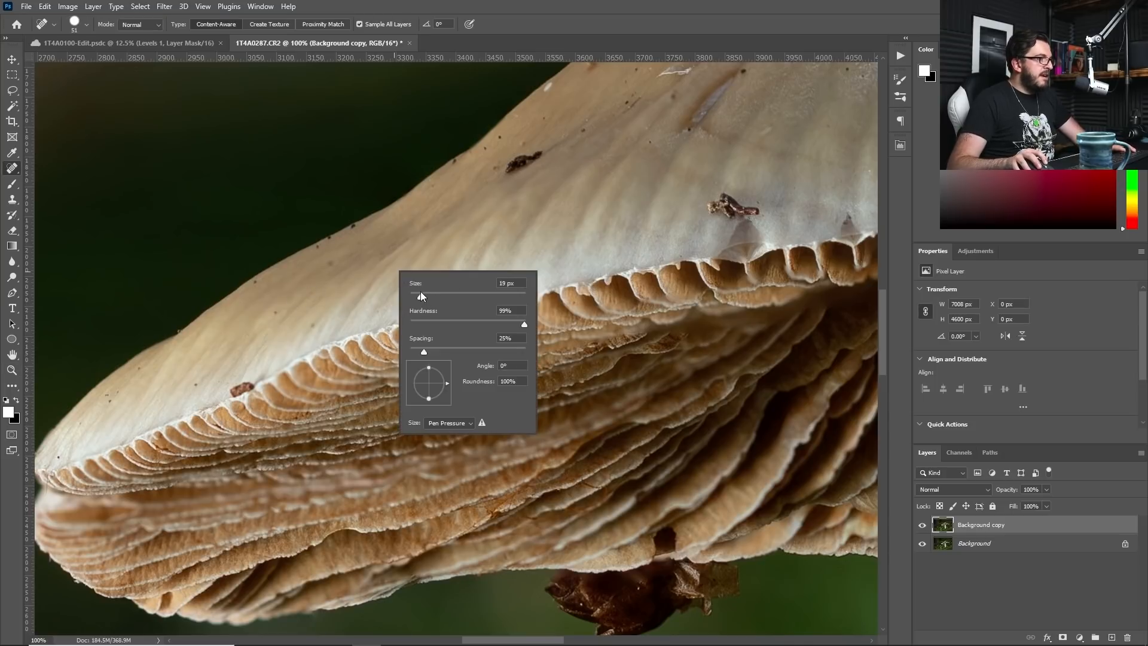
pyautogui.click(406, 298)
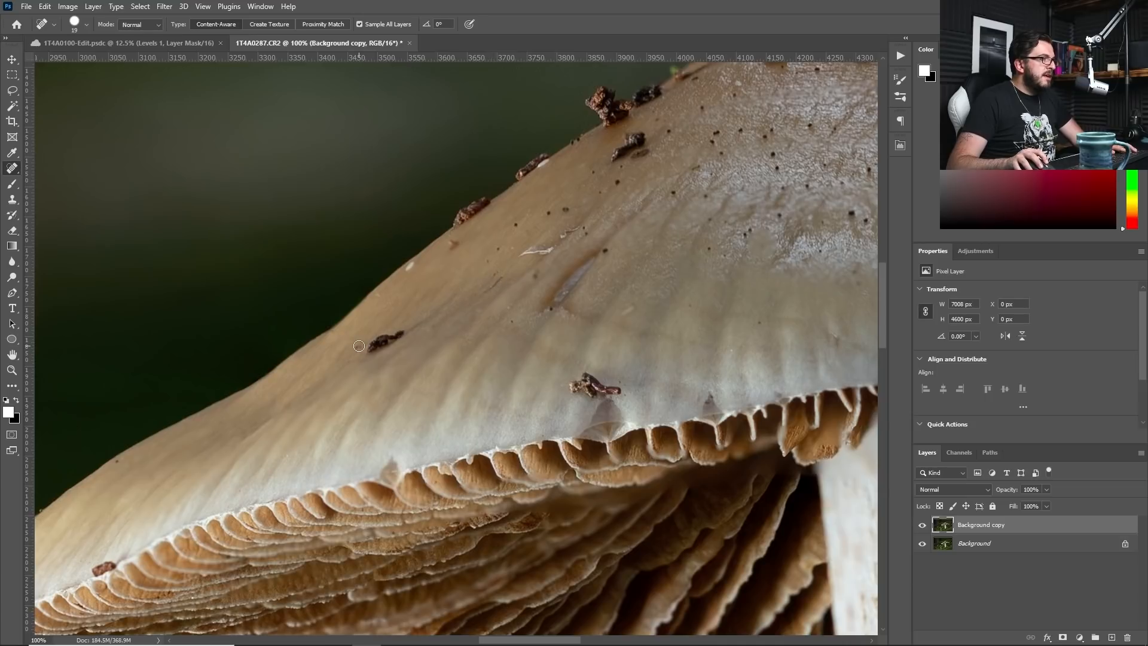
pyautogui.click(628, 304)
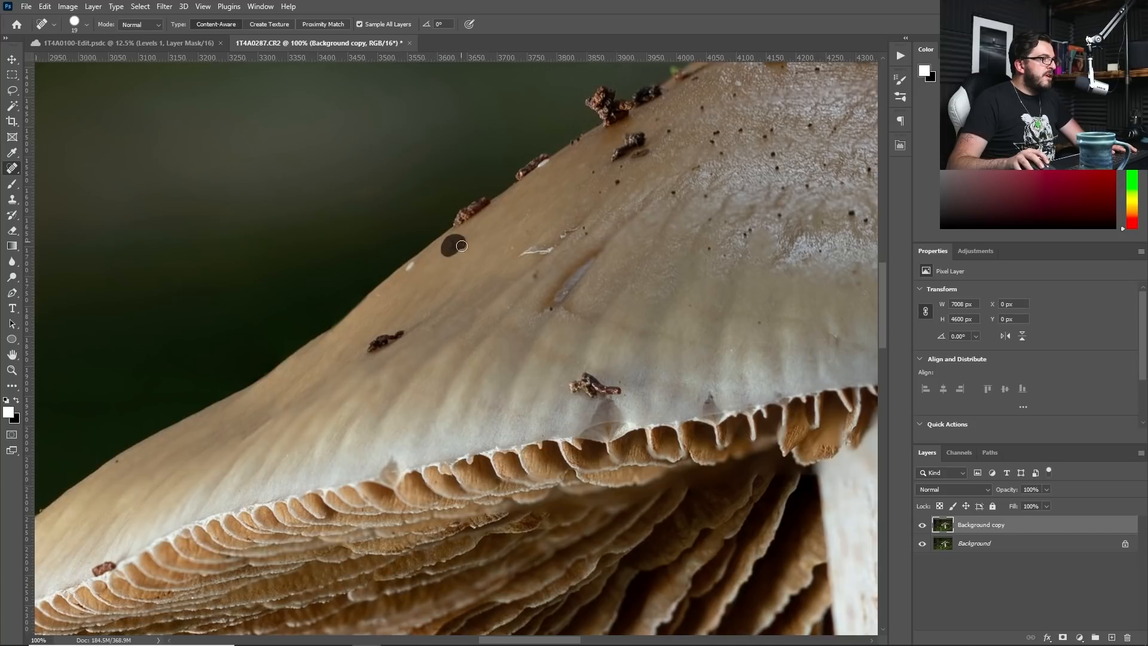
pyautogui.moveTo(412, 265); pyautogui.dragTo(406, 273)
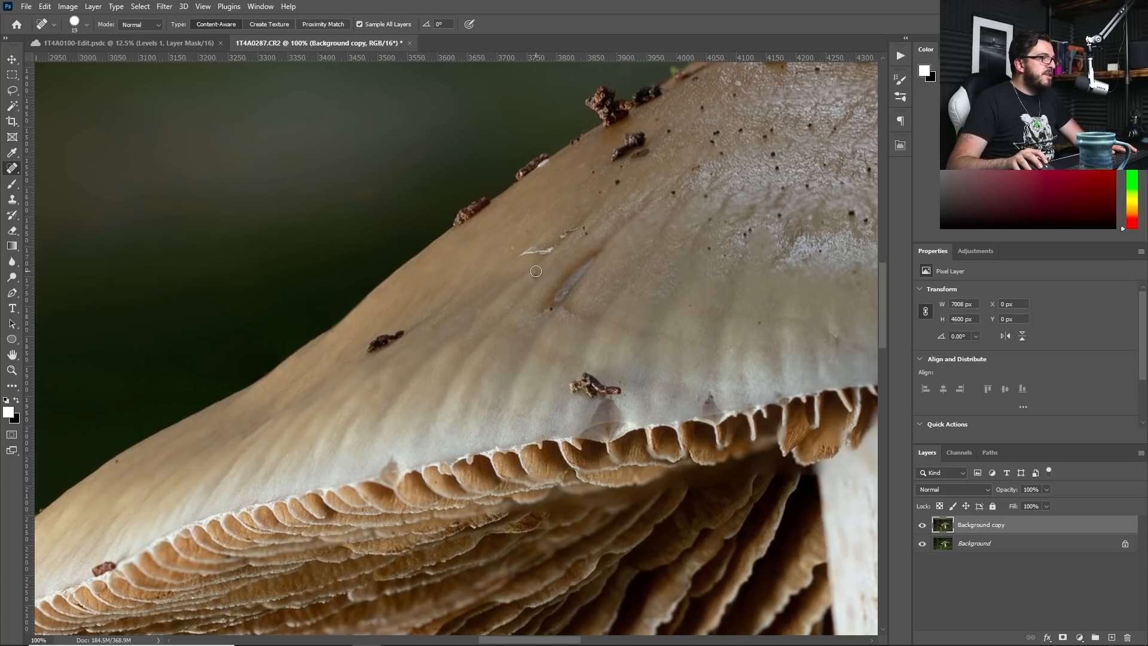
# Step: Clean the scratches and dirt fragments off the left and upper cap with the Spot Healing Brush and Clone Stamp
pyautogui.moveTo(549, 249); pyautogui.dragTo(425, 316)
pyautogui.moveTo(448, 443); pyautogui.dragTo(501, 457)
pyautogui.moveTo(508, 207)
pyautogui.mouseDown()
pyautogui.moveTo(382, 295)
pyautogui.moveTo(378, 246)
pyautogui.mouseUp()
pyautogui.press('s')
pyautogui.press('j')
pyautogui.moveTo(538, 240); pyautogui.dragTo(406, 311)
# Step: Remove the dark debris and brown fragment from the right side of the cap by healing and cloning
pyautogui.moveTo(777, 305); pyautogui.dragTo(472, 302)
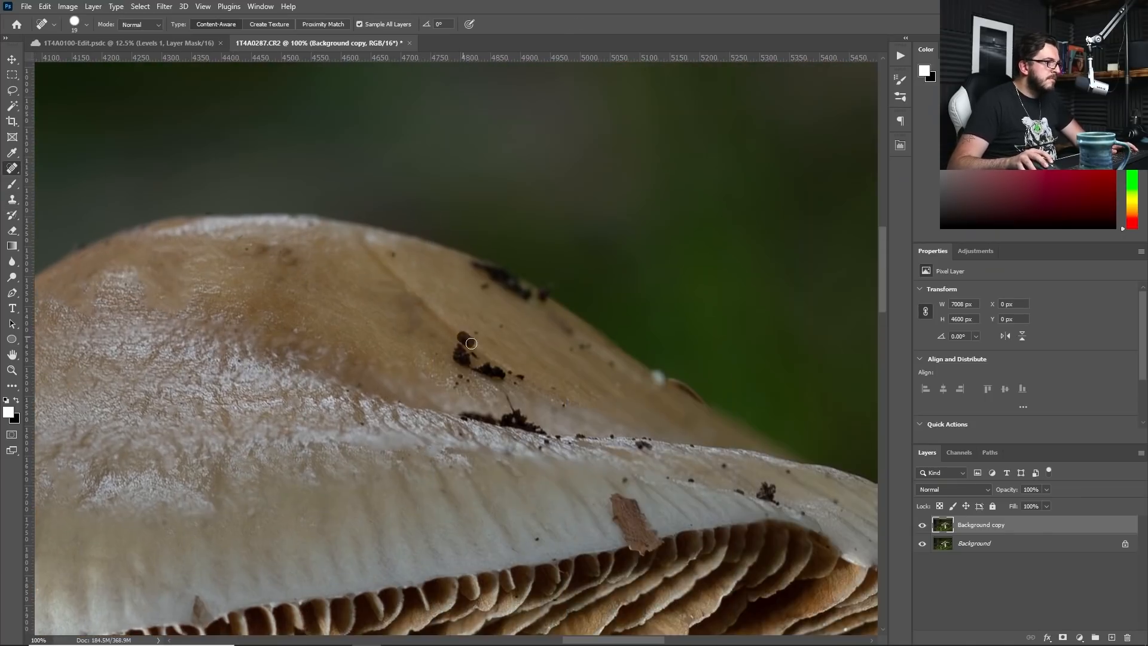
pyautogui.moveTo(461, 344); pyautogui.dragTo(508, 373)
pyautogui.moveTo(466, 411); pyautogui.dragTo(535, 427)
pyautogui.moveTo(550, 335); pyautogui.dragTo(407, 299)
pyautogui.press('s')
pyautogui.moveTo(837, 508); pyautogui.dragTo(408, 305)
# Step: View the whole image and hide the Background copy layer to compare the retouched mushroom with the original
pyautogui.press('z')
pyautogui.hotkey('ctrl', '0')
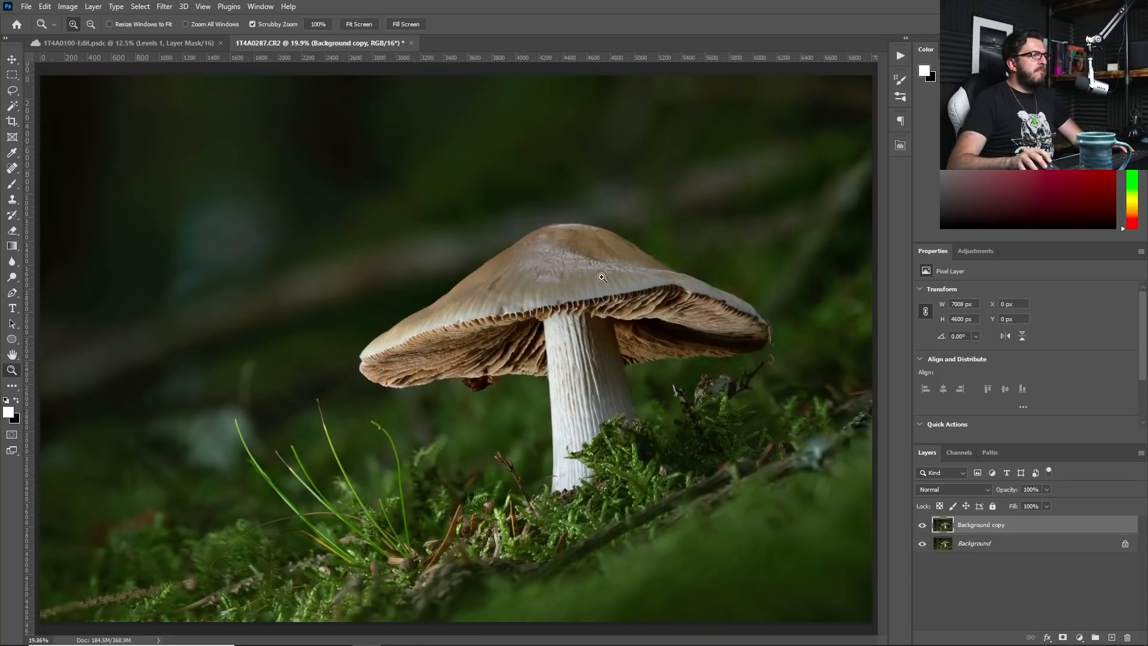
pyautogui.click(923, 525)
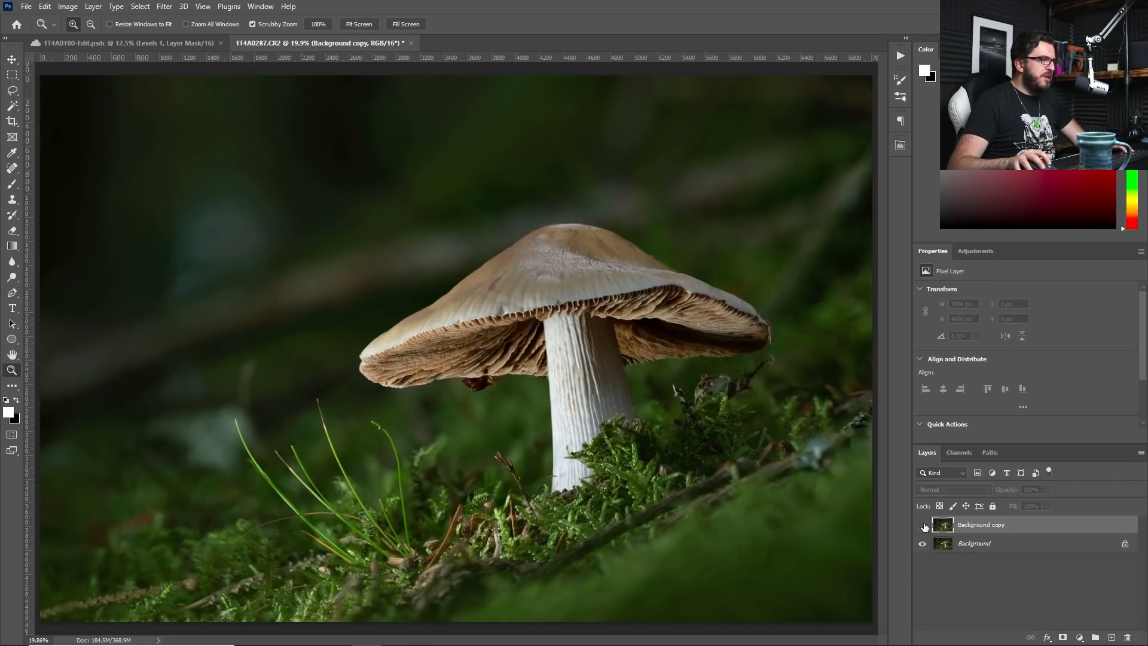
# Step: Toggle the Background copy layer's visibility to compare the cleaned cap with the original, leaving the layer shown
pyautogui.click(922, 525)
pyautogui.click(923, 525)
pyautogui.click(923, 525)
pyautogui.click(923, 526)
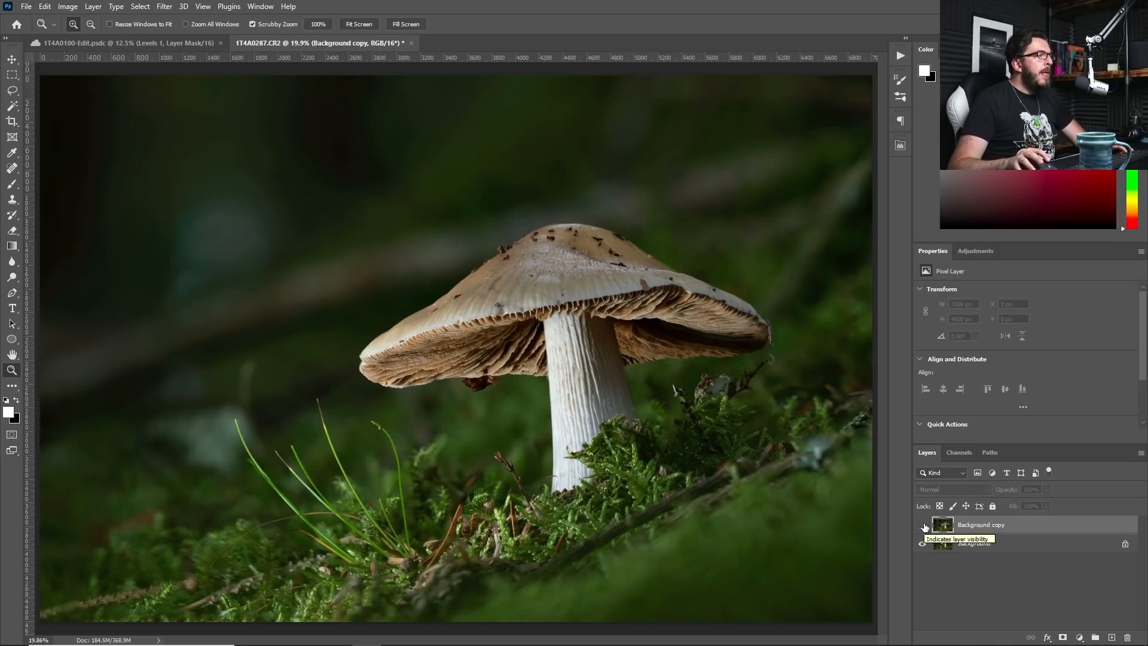
pyautogui.click(923, 525)
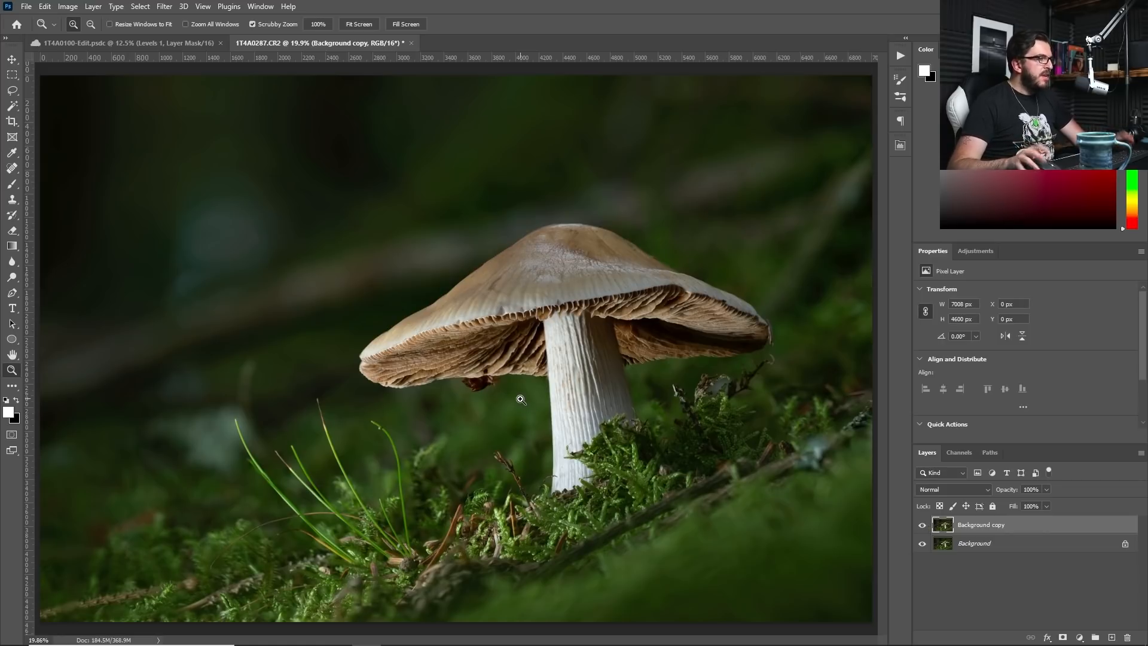
# Step: Clone green background over the right part of the brown debris hanging below the gills left of the stem
pyautogui.moveTo(504, 388); pyautogui.dragTo(507, 381)
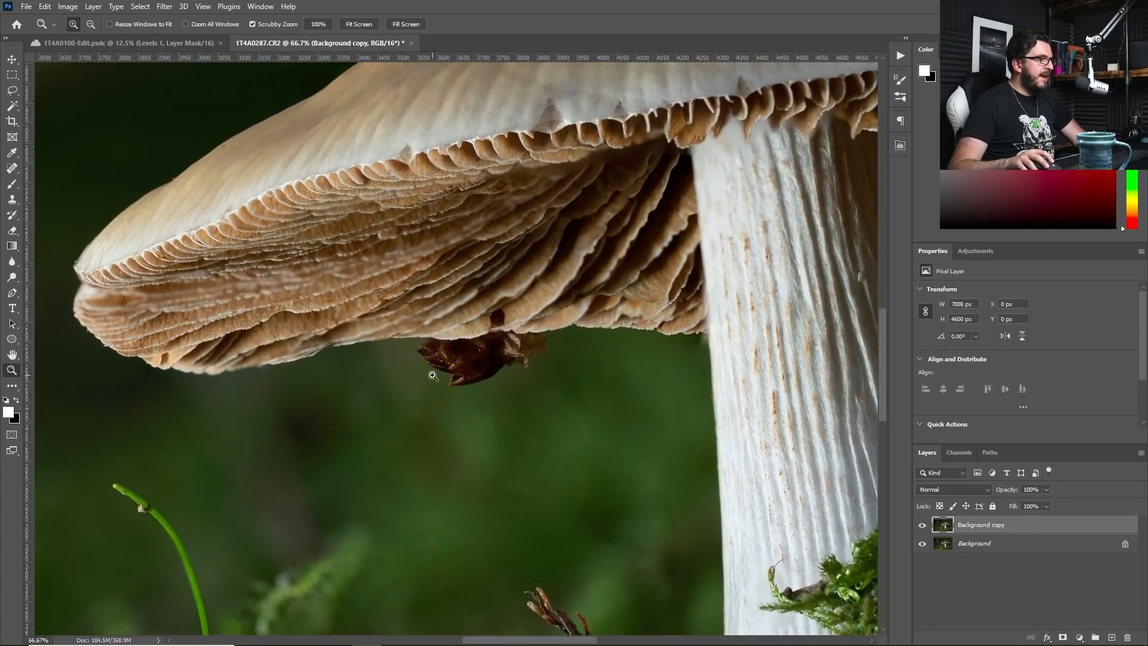
pyautogui.click(498, 361)
pyautogui.moveTo(722, 357); pyautogui.dragTo(1, 335)
pyautogui.moveTo(223, 308); pyautogui.dragTo(1, 292)
pyautogui.moveTo(734, 303); pyautogui.dragTo(451, 485)
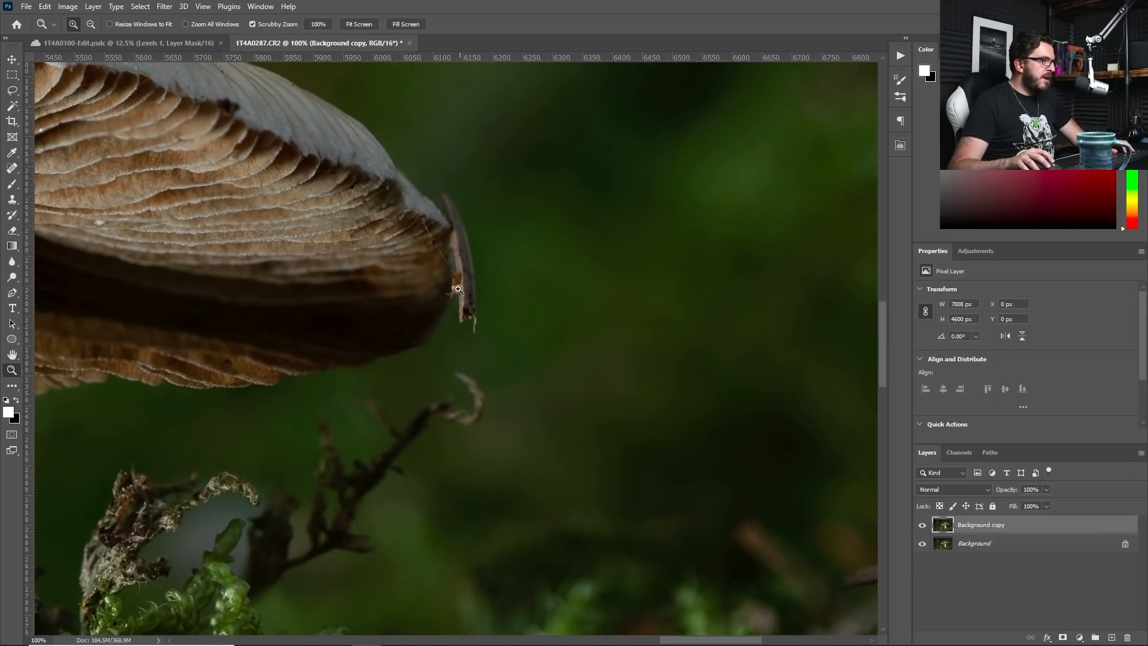
pyautogui.moveTo(274, 423); pyautogui.dragTo(1076, 320)
pyautogui.moveTo(263, 419); pyautogui.dragTo(752, 438)
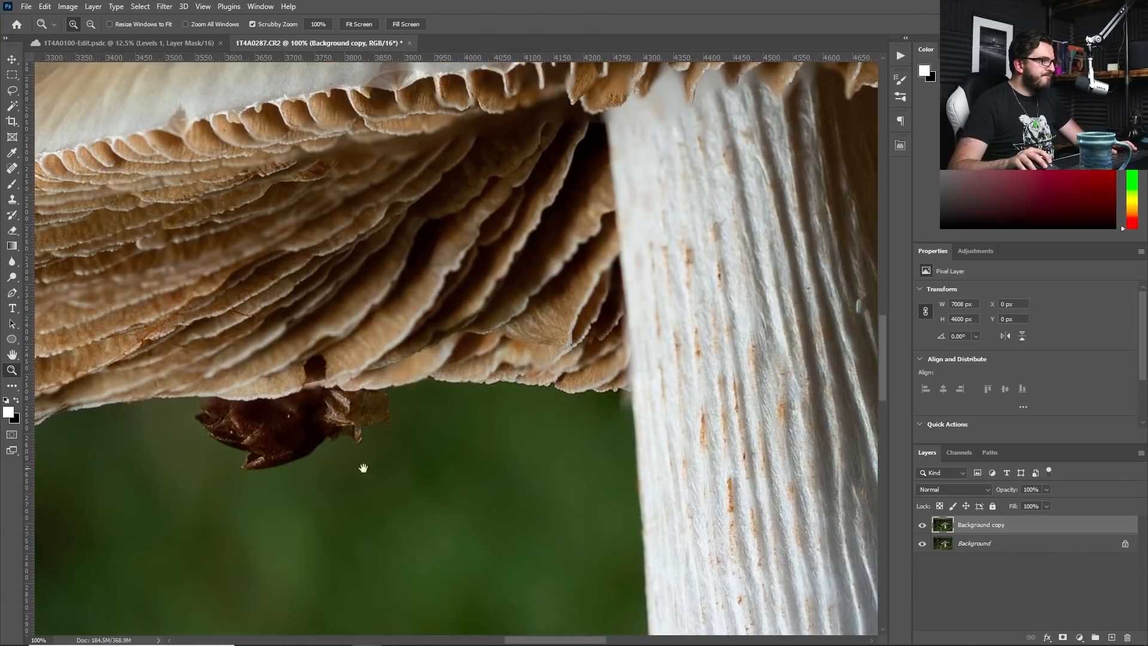
pyautogui.moveTo(362, 467); pyautogui.dragTo(484, 490)
pyautogui.press('s')
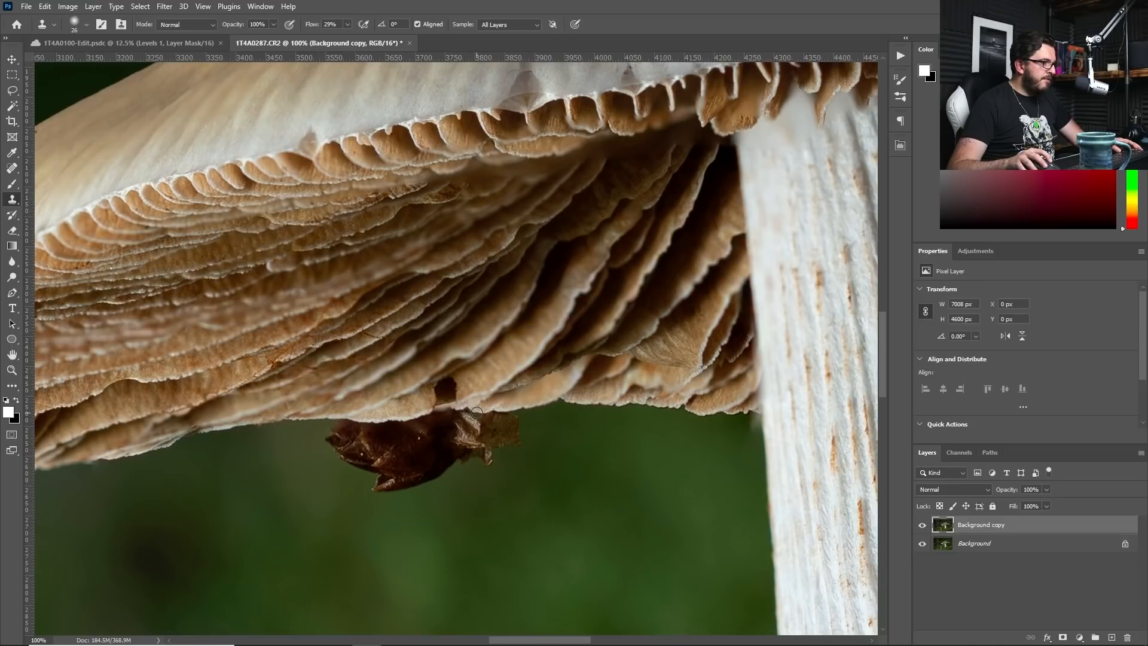
pyautogui.moveTo(494, 414)
pyautogui.mouseDown()
pyautogui.moveTo(487, 430)
pyautogui.moveTo(502, 423)
pyautogui.mouseUp()
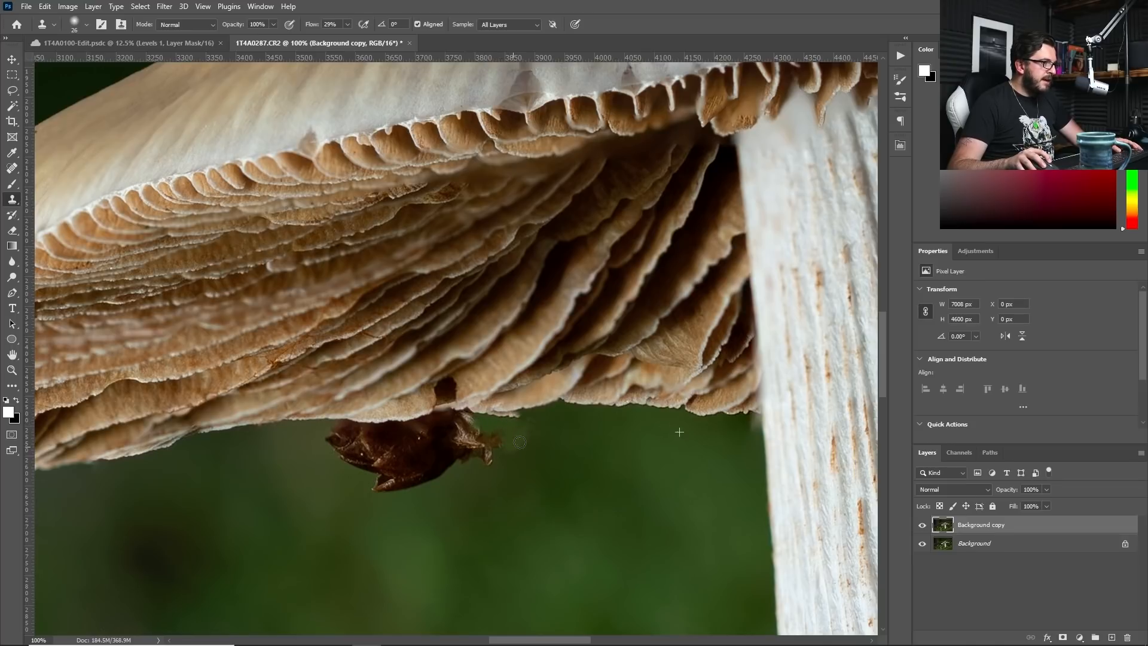
pyautogui.moveTo(475, 450)
pyautogui.mouseDown()
pyautogui.moveTo(447, 458)
pyautogui.moveTo(468, 412)
pyautogui.moveTo(429, 435)
pyautogui.moveTo(456, 432)
pyautogui.mouseUp()
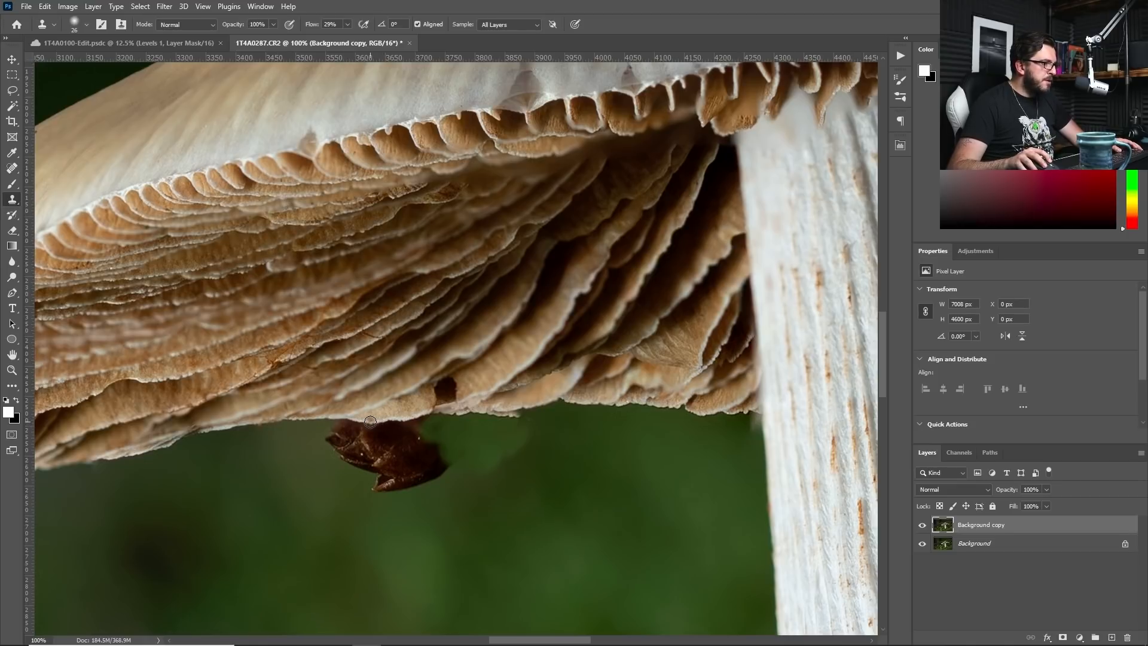
# Step: Clone out the rest of the brown debris under the left gills and clean up the gill edge
pyautogui.moveTo(361, 426)
pyautogui.mouseDown()
pyautogui.moveTo(384, 435)
pyautogui.moveTo(368, 428)
pyautogui.moveTo(364, 445)
pyautogui.moveTo(378, 457)
pyautogui.moveTo(373, 444)
pyautogui.moveTo(357, 464)
pyautogui.mouseUp()
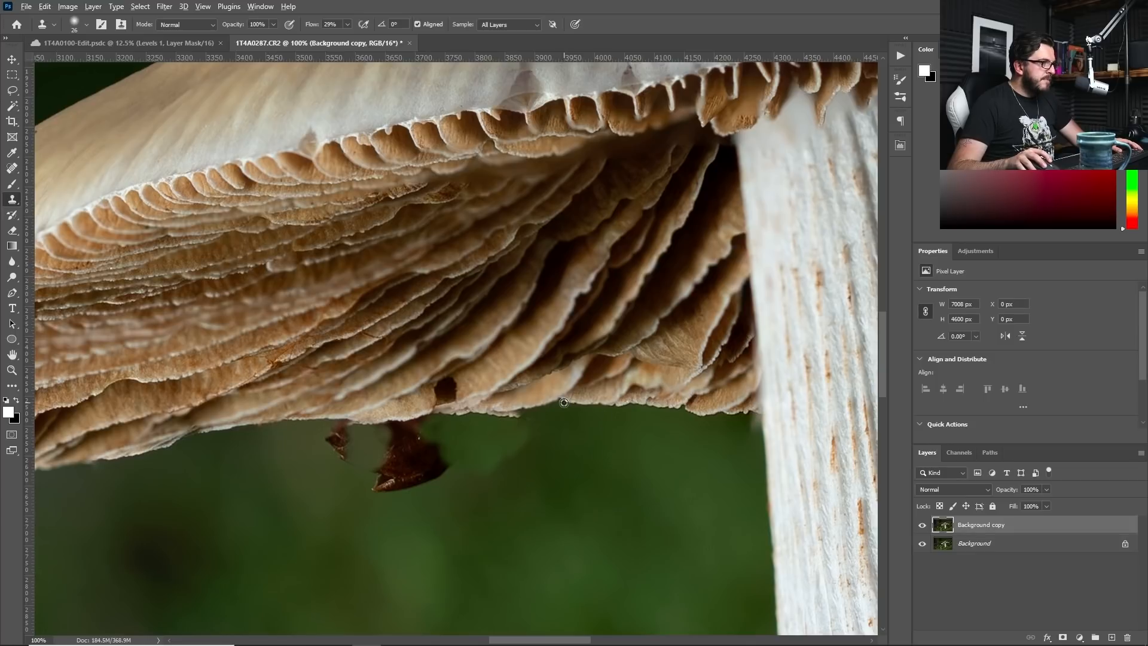
pyautogui.moveTo(350, 424)
pyautogui.mouseDown()
pyautogui.moveTo(325, 450)
pyautogui.moveTo(391, 482)
pyautogui.moveTo(370, 490)
pyautogui.moveTo(395, 420)
pyautogui.moveTo(384, 429)
pyautogui.moveTo(398, 425)
pyautogui.moveTo(381, 439)
pyautogui.moveTo(388, 450)
pyautogui.moveTo(412, 449)
pyautogui.moveTo(388, 452)
pyautogui.moveTo(388, 477)
pyautogui.moveTo(425, 473)
pyautogui.moveTo(389, 499)
pyautogui.moveTo(423, 496)
pyautogui.moveTo(448, 473)
pyautogui.moveTo(440, 455)
pyautogui.moveTo(413, 479)
pyautogui.moveTo(419, 456)
pyautogui.mouseUp()
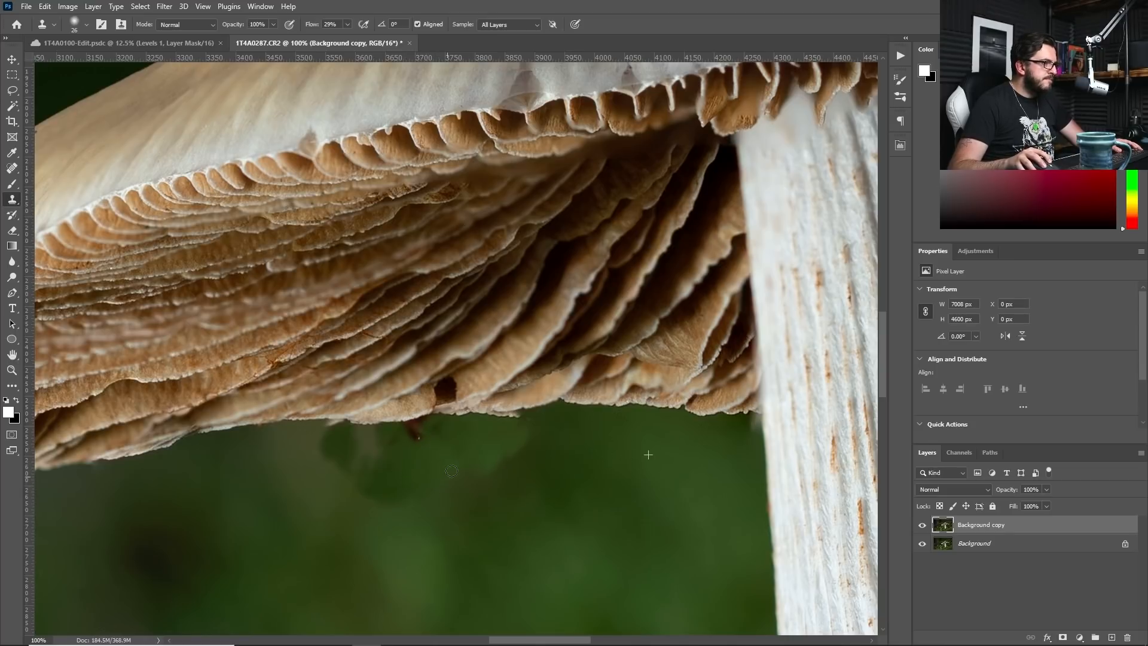
pyautogui.rightClick(553, 495)
pyautogui.press('Escape')
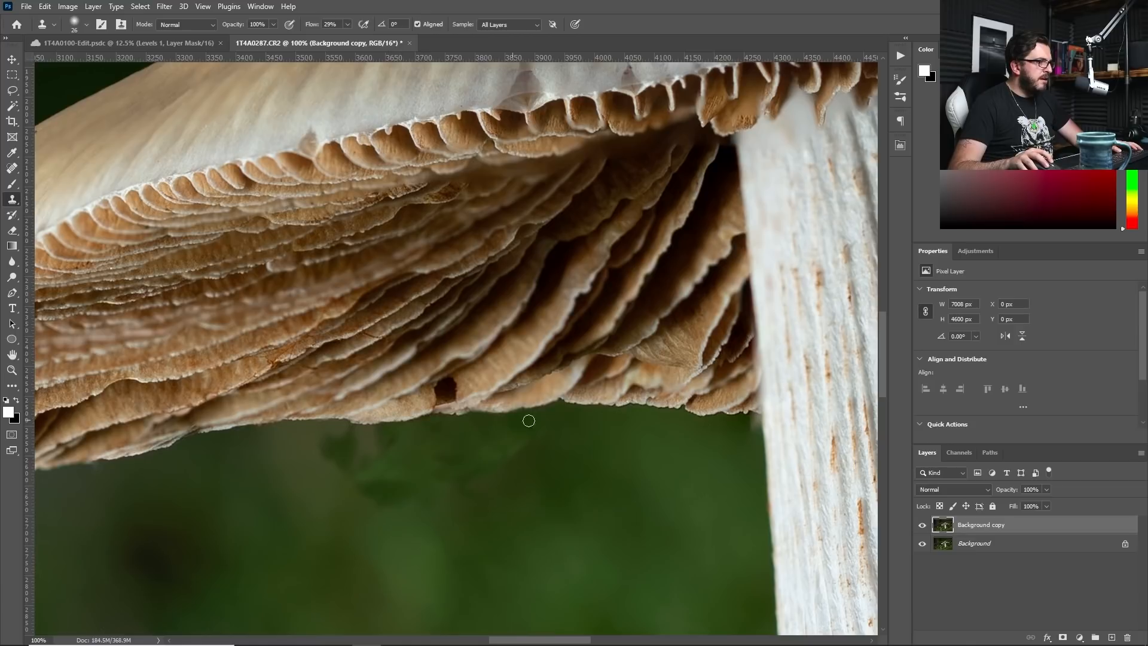
pyautogui.moveTo(315, 476); pyautogui.dragTo(409, 452)
pyautogui.moveTo(524, 384); pyautogui.dragTo(442, 393)
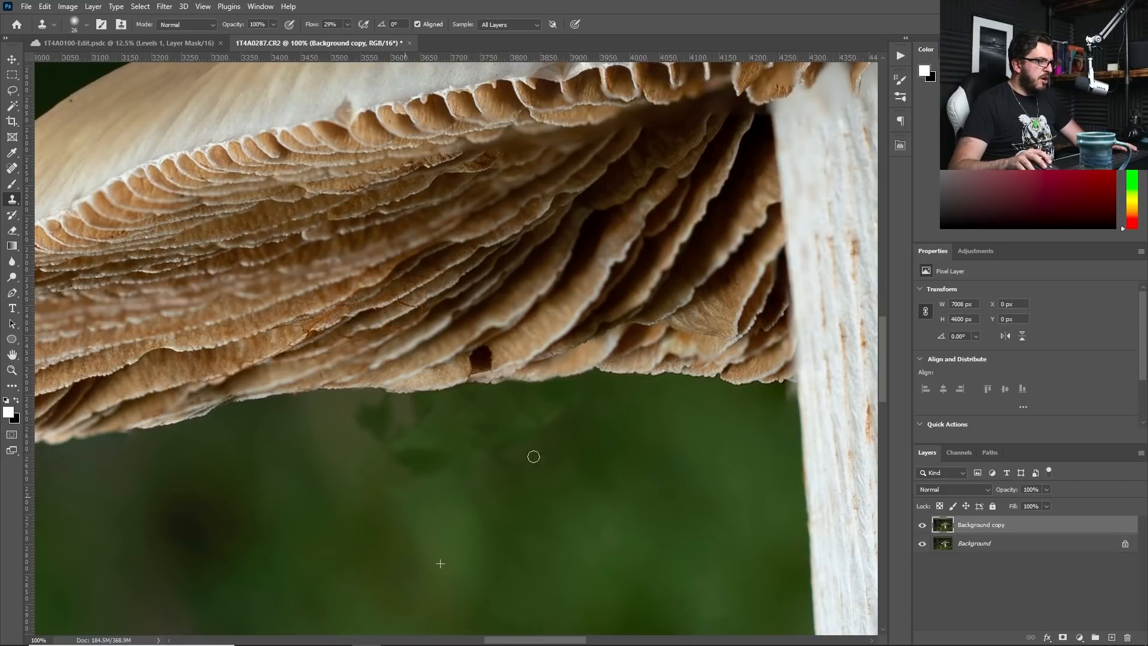
# Step: Smooth the patchy green background below the left gills using a soft 99 px Clone Stamp at 9% flow
pyautogui.moveTo(408, 525)
pyautogui.mouseDown()
pyautogui.moveTo(363, 387)
pyautogui.moveTo(332, 431)
pyautogui.mouseUp()
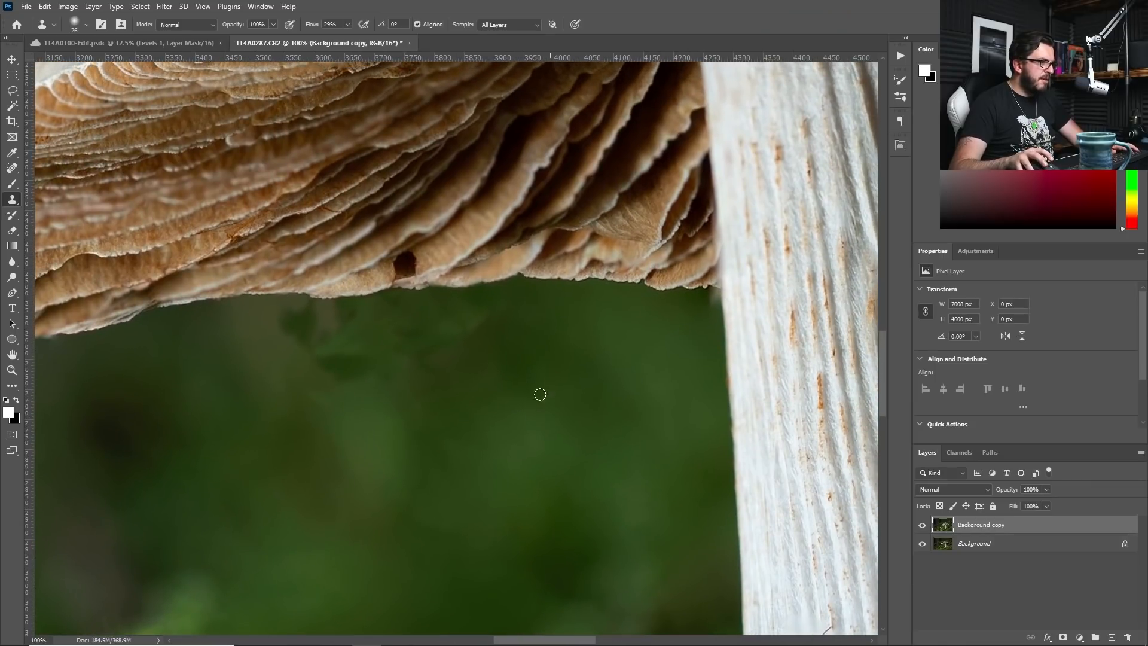
pyautogui.rightClick(540, 394)
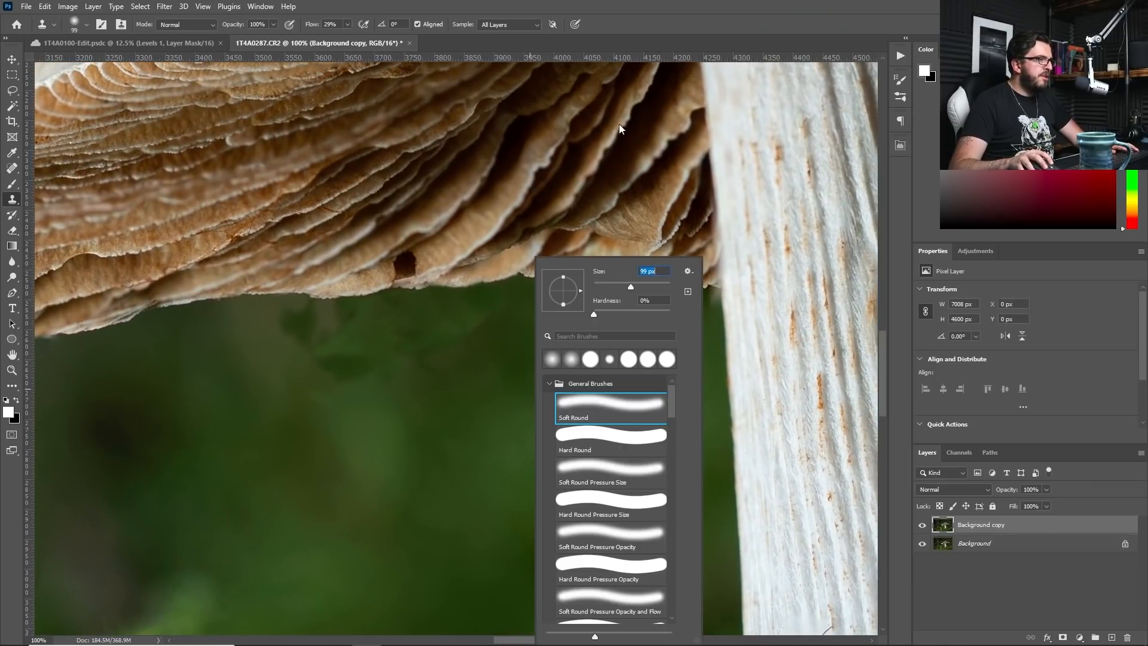
pyautogui.click(348, 23)
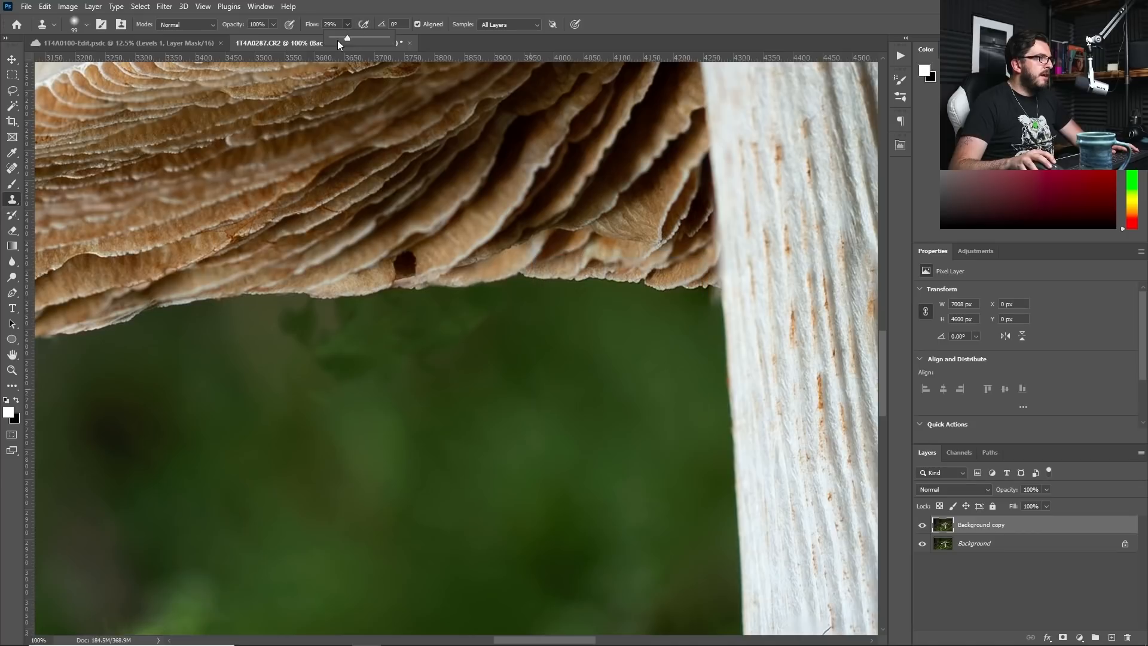
pyautogui.keyDown('alt'); pyautogui.click(499, 448); pyautogui.keyUp('alt')
pyautogui.moveTo(393, 333)
pyautogui.mouseDown()
pyautogui.moveTo(275, 335)
pyautogui.moveTo(338, 334)
pyautogui.moveTo(394, 372)
pyautogui.moveTo(513, 347)
pyautogui.moveTo(435, 320)
pyautogui.moveTo(283, 327)
pyautogui.moveTo(358, 334)
pyautogui.moveTo(327, 375)
pyautogui.moveTo(378, 421)
pyautogui.mouseUp()
pyautogui.keyDown('alt'); pyautogui.click(274, 391); pyautogui.keyUp('alt')
pyautogui.keyDown('alt'); pyautogui.click(325, 502); pyautogui.keyUp('alt')
pyautogui.moveTo(344, 372)
pyautogui.mouseDown()
pyautogui.moveTo(315, 392)
pyautogui.moveTo(485, 320)
pyautogui.moveTo(523, 341)
pyautogui.moveTo(422, 365)
pyautogui.moveTo(456, 395)
pyautogui.mouseUp()
pyautogui.keyDown('alt'); pyautogui.click(416, 542); pyautogui.keyUp('alt')
pyautogui.keyDown('alt'); pyautogui.click(569, 486); pyautogui.keyUp('alt')
pyautogui.moveTo(401, 364)
pyautogui.mouseDown()
pyautogui.moveTo(474, 369)
pyautogui.moveTo(466, 378)
pyautogui.mouseUp()
pyautogui.keyDown('alt'); pyautogui.click(192, 438); pyautogui.keyUp('alt')
pyautogui.moveTo(368, 339)
pyautogui.mouseDown()
pyautogui.moveTo(294, 322)
pyautogui.moveTo(321, 397)
pyautogui.moveTo(302, 431)
pyautogui.mouseUp()
pyautogui.keyDown('alt'); pyautogui.click(488, 560); pyautogui.keyUp('alt')
pyautogui.moveTo(486, 387)
pyautogui.mouseDown()
pyautogui.moveTo(304, 414)
pyautogui.moveTo(404, 413)
pyautogui.mouseUp()
pyautogui.moveTo(607, 479)
pyautogui.mouseDown()
pyautogui.moveTo(632, 497)
pyautogui.moveTo(389, 346)
pyautogui.moveTo(585, 392)
pyautogui.mouseUp()
pyautogui.moveTo(363, 332); pyautogui.dragTo(508, 416)
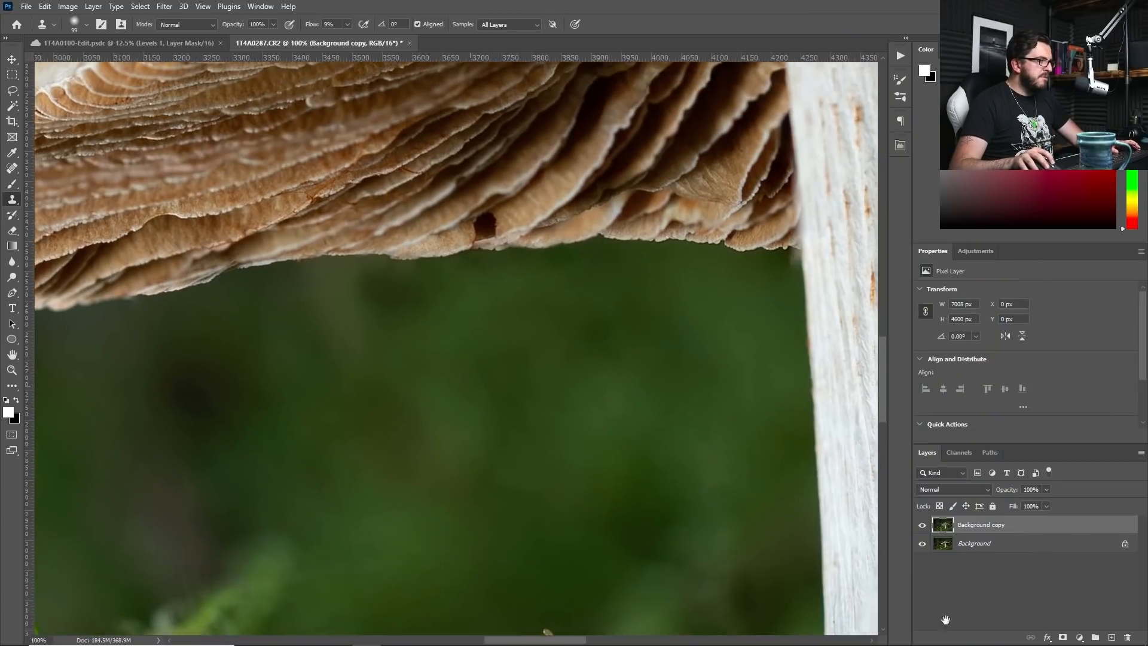
# Step: Compare the repaired area under the gills with the original layer and return to the full image view
pyautogui.click(923, 530)
pyautogui.click(923, 530)
pyautogui.click(923, 530)
pyautogui.click(923, 531)
pyautogui.click(923, 530)
pyautogui.click(923, 530)
pyautogui.press('z')
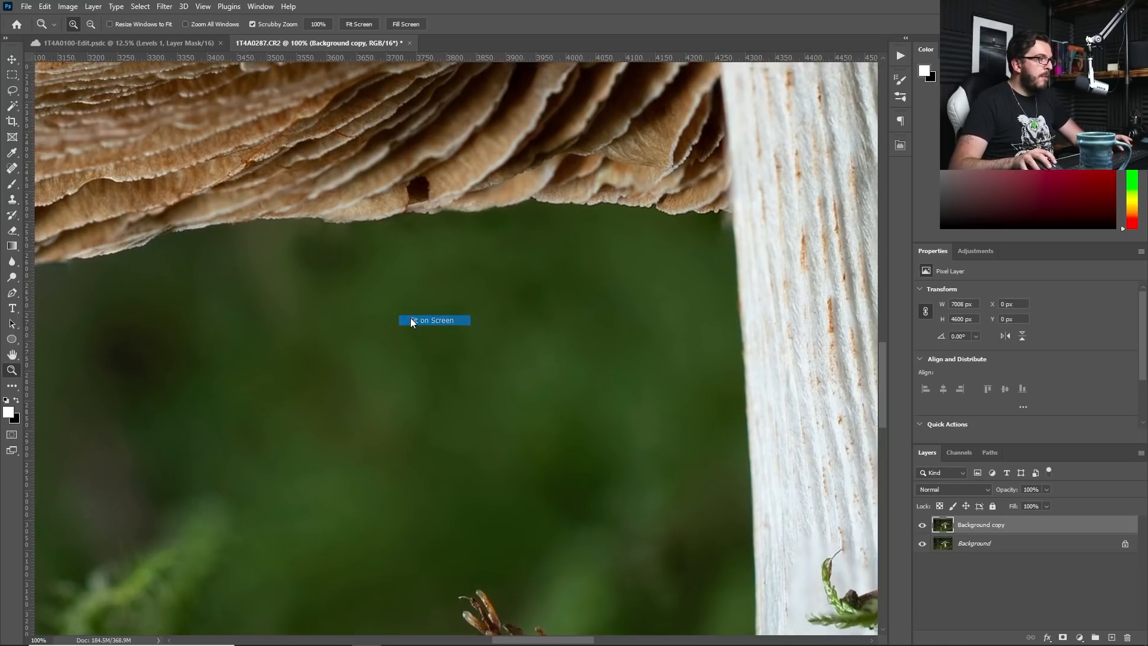
pyautogui.hotkey('ctrl', '0')
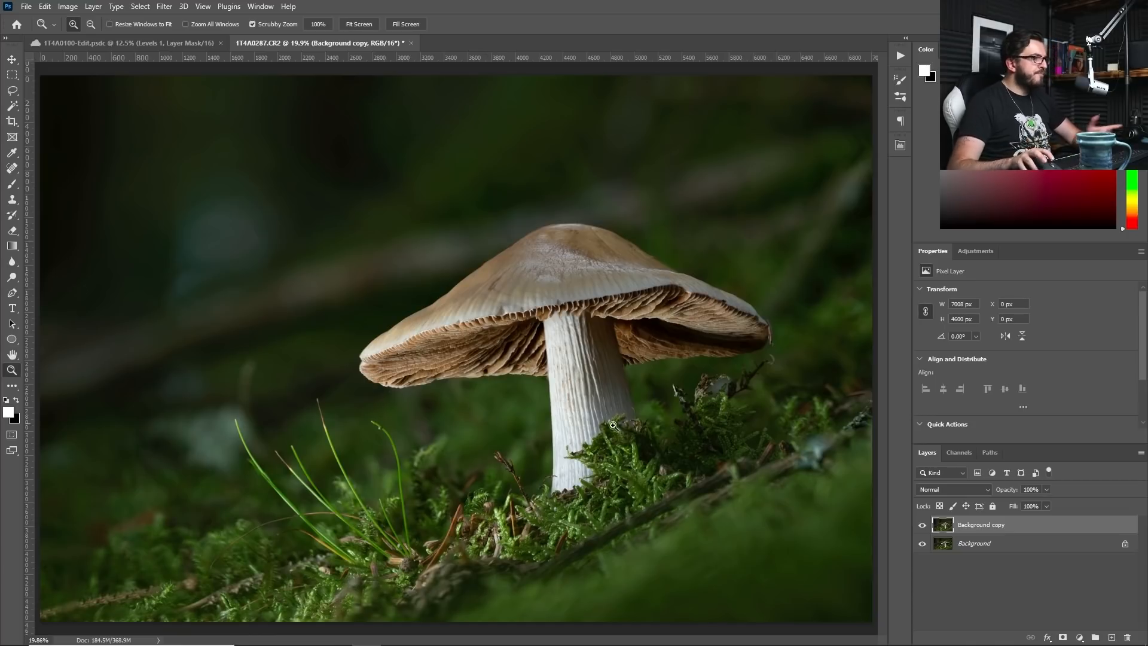
# Step: Remove the small twig fragment stuck to the outer right edge of the mushroom cap
pyautogui.click(771, 352)
pyautogui.click(771, 353)
pyautogui.click(770, 352)
pyautogui.click(771, 352)
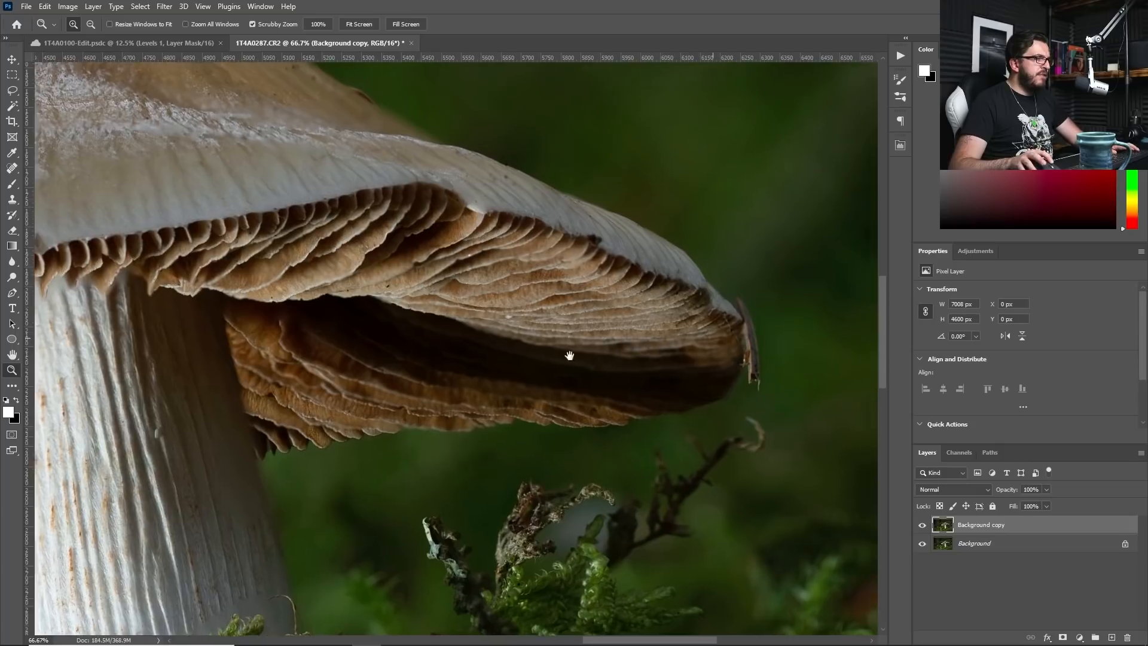
pyautogui.moveTo(569, 355); pyautogui.dragTo(539, 395)
pyautogui.click(543, 386)
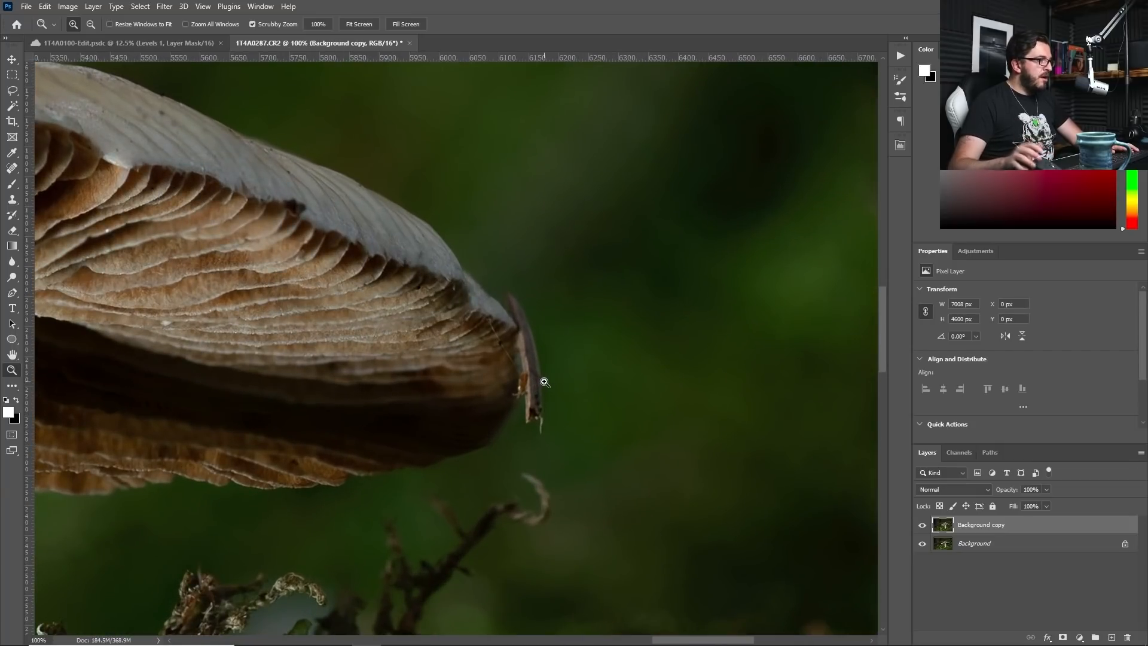
pyautogui.hotkey('ctrl', '0')
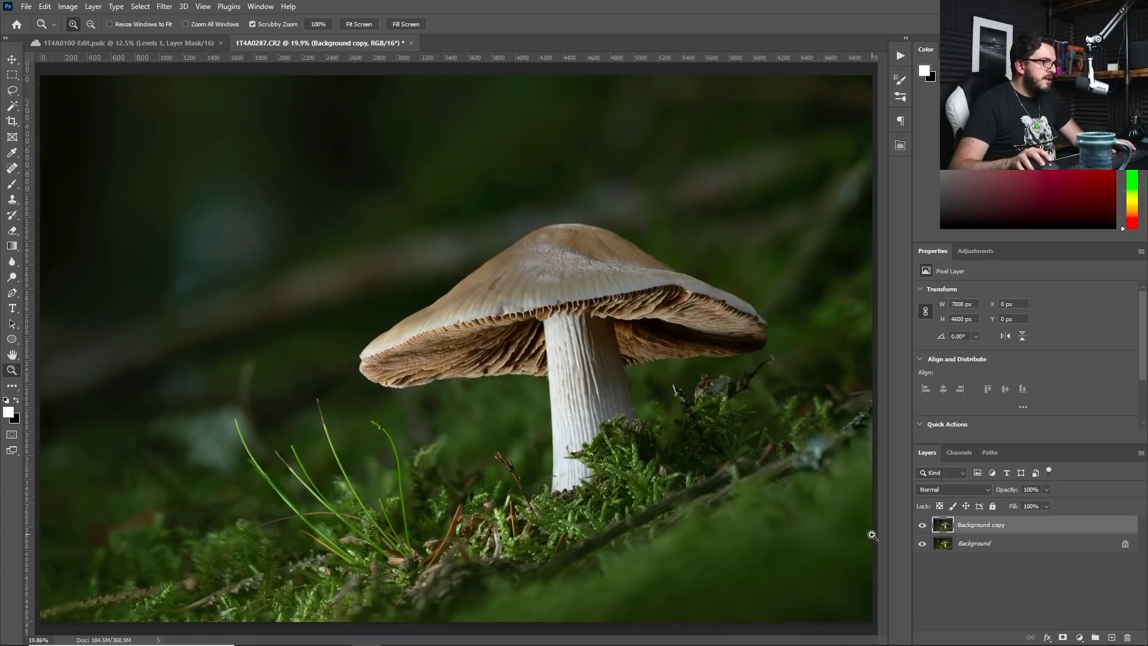
# Step: Heal away the curled twig tip and faint side shoot below the cap's right edge with the Spot Healing Brush
pyautogui.click(785, 370)
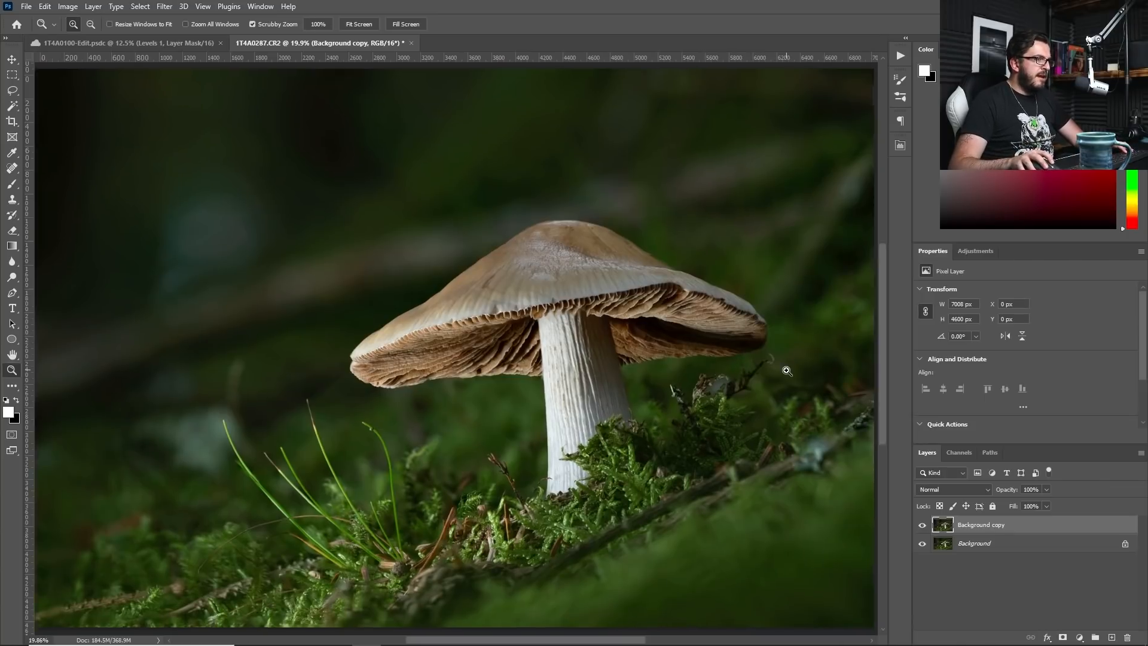
pyautogui.click(784, 369)
pyautogui.click(784, 370)
pyautogui.click(766, 402)
pyautogui.click(739, 400)
pyautogui.moveTo(746, 316); pyautogui.dragTo(633, 342)
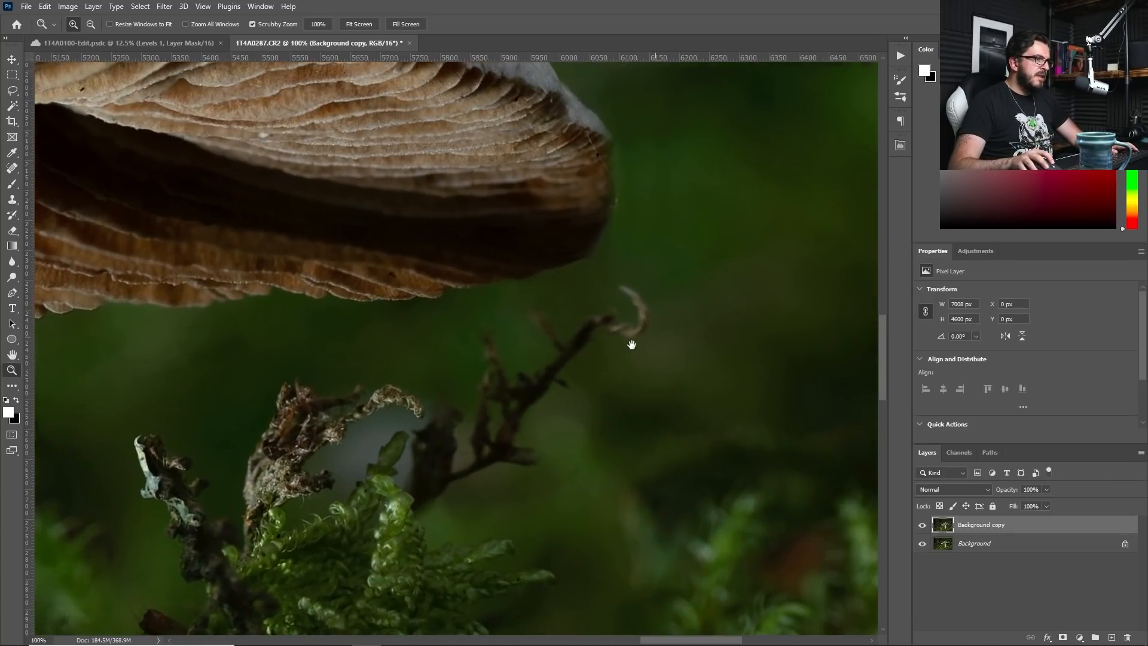
pyautogui.click(634, 331)
pyautogui.press('j')
pyautogui.moveTo(615, 243)
pyautogui.mouseDown()
pyautogui.moveTo(655, 317)
pyautogui.moveTo(636, 338)
pyautogui.moveTo(593, 321)
pyautogui.moveTo(588, 294)
pyautogui.moveTo(577, 319)
pyautogui.moveTo(542, 326)
pyautogui.moveTo(523, 356)
pyautogui.mouseUp()
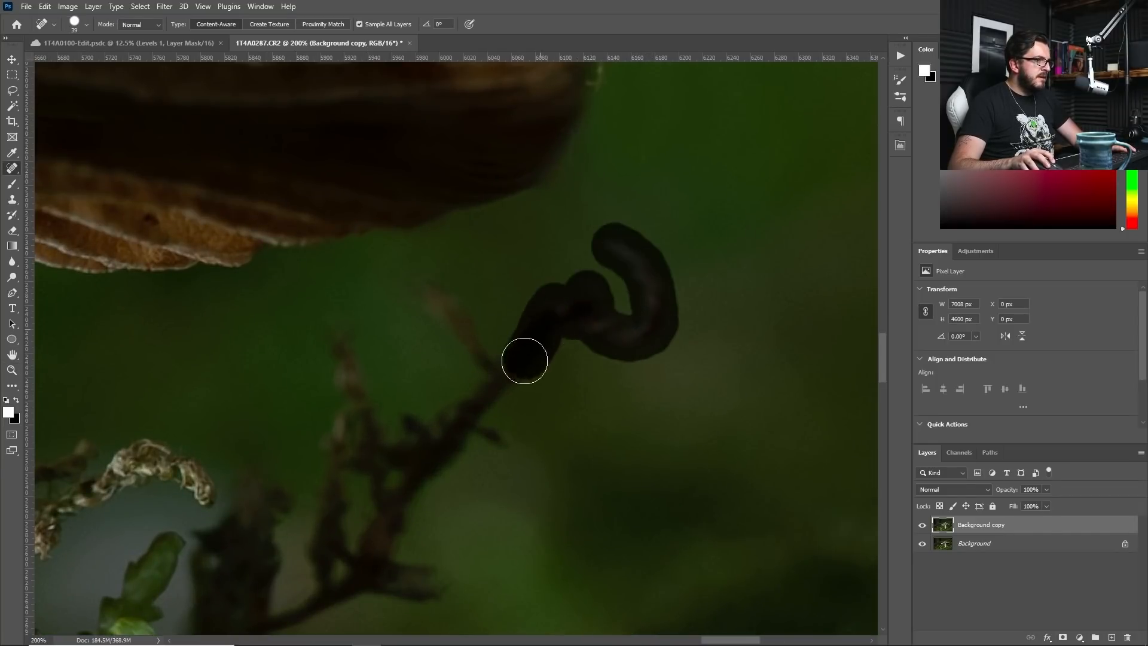
pyautogui.moveTo(413, 288); pyautogui.dragTo(494, 370)
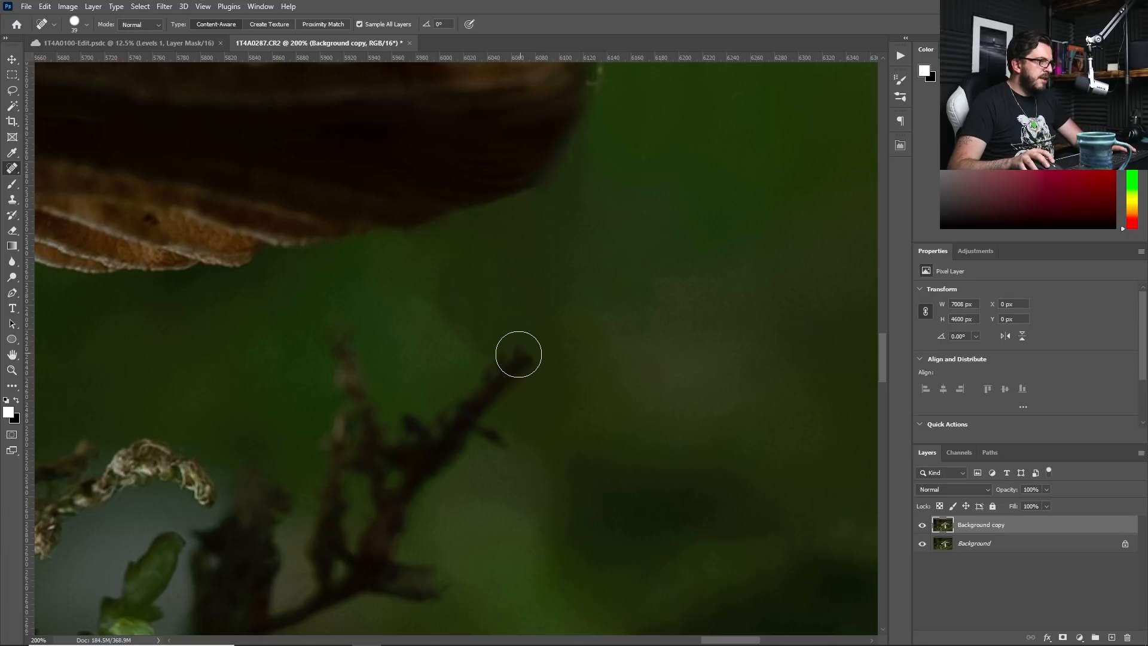
pyautogui.moveTo(428, 300); pyautogui.dragTo(482, 380)
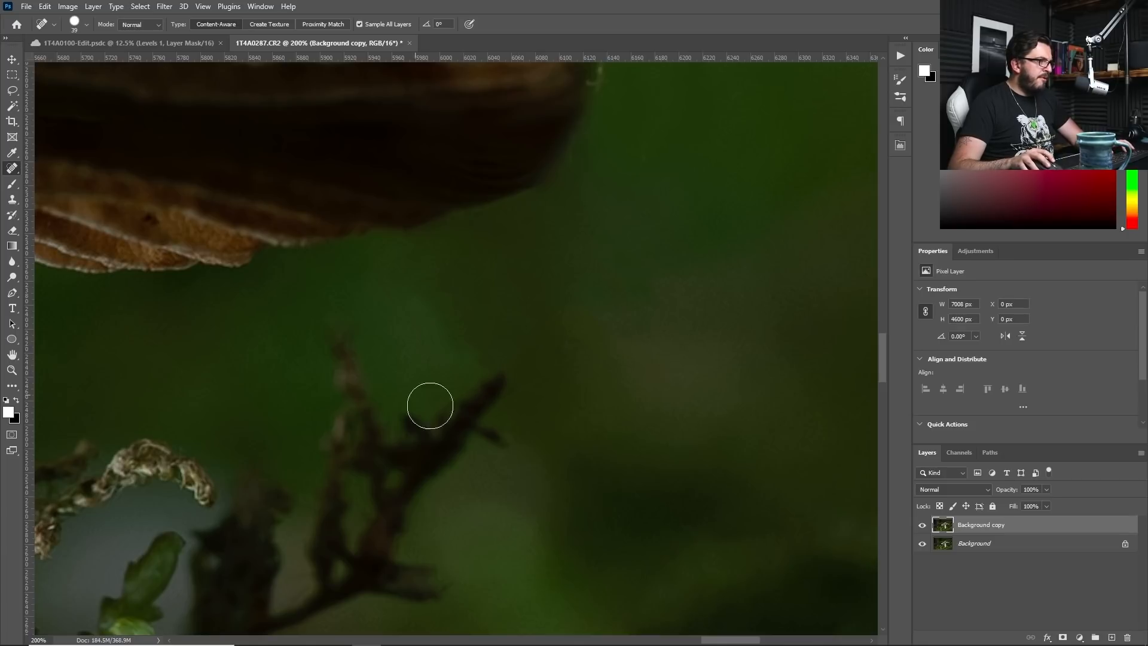
# Step: View the whole image and toggle the Background copy layer to compare all retouching with the original
pyautogui.press('z')
pyautogui.rightClick(522, 374)
pyautogui.click(576, 379)
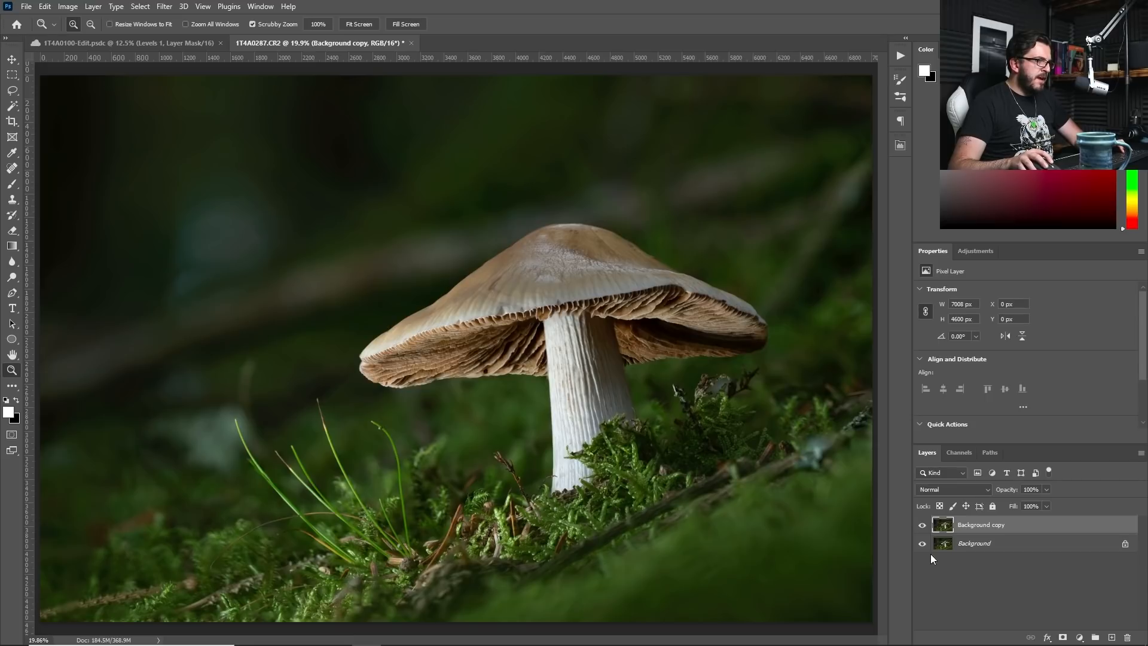
pyautogui.click(921, 526)
pyautogui.click(921, 526)
pyautogui.click(922, 526)
pyautogui.click(921, 526)
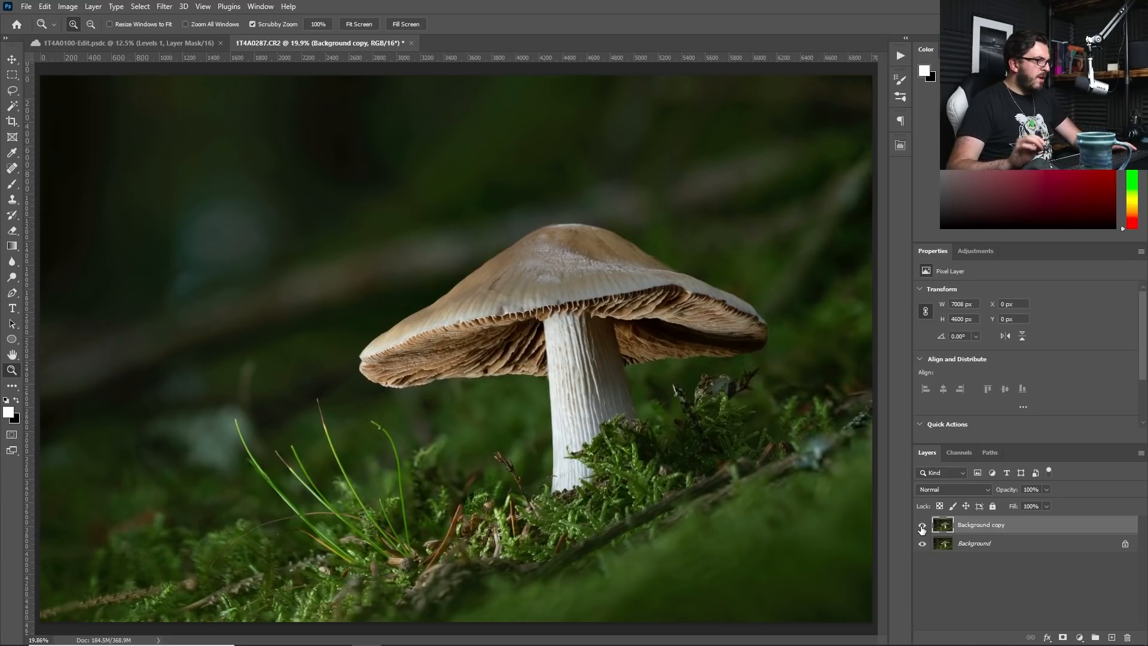
pyautogui.click(921, 527)
pyautogui.click(923, 527)
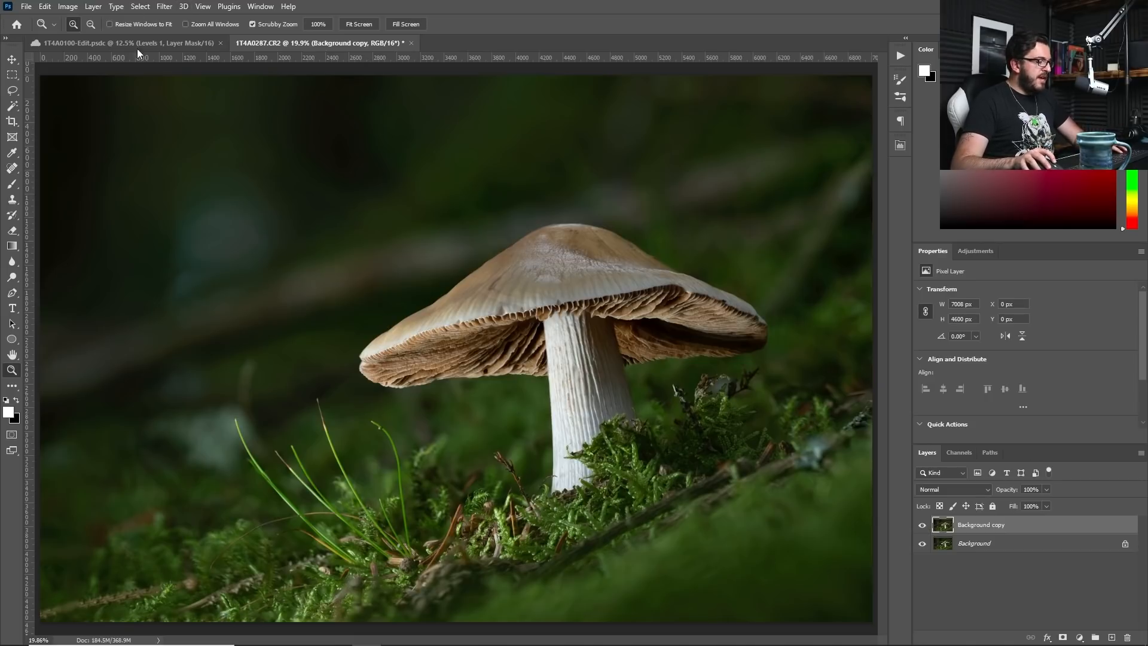
# Step: Duplicate the Background copy layer and open the Camera Raw Filter on the duplicate
pyautogui.click(205, 6)
pyautogui.click(927, 461)
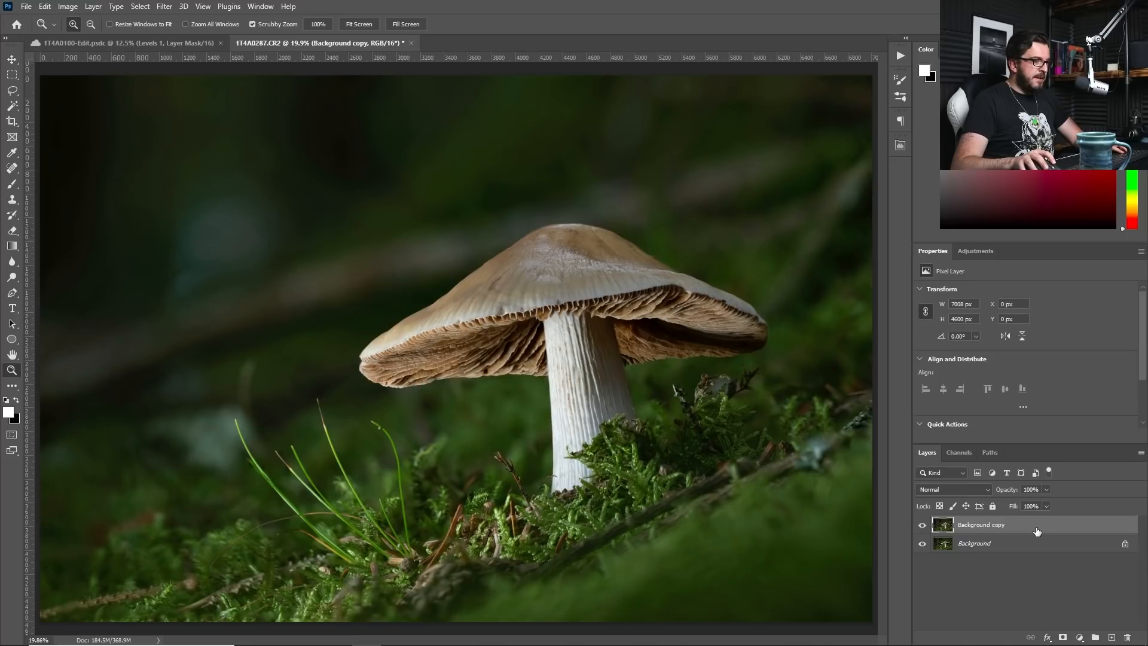
pyautogui.moveTo(1037, 531); pyautogui.dragTo(1109, 639)
pyautogui.click(164, 6)
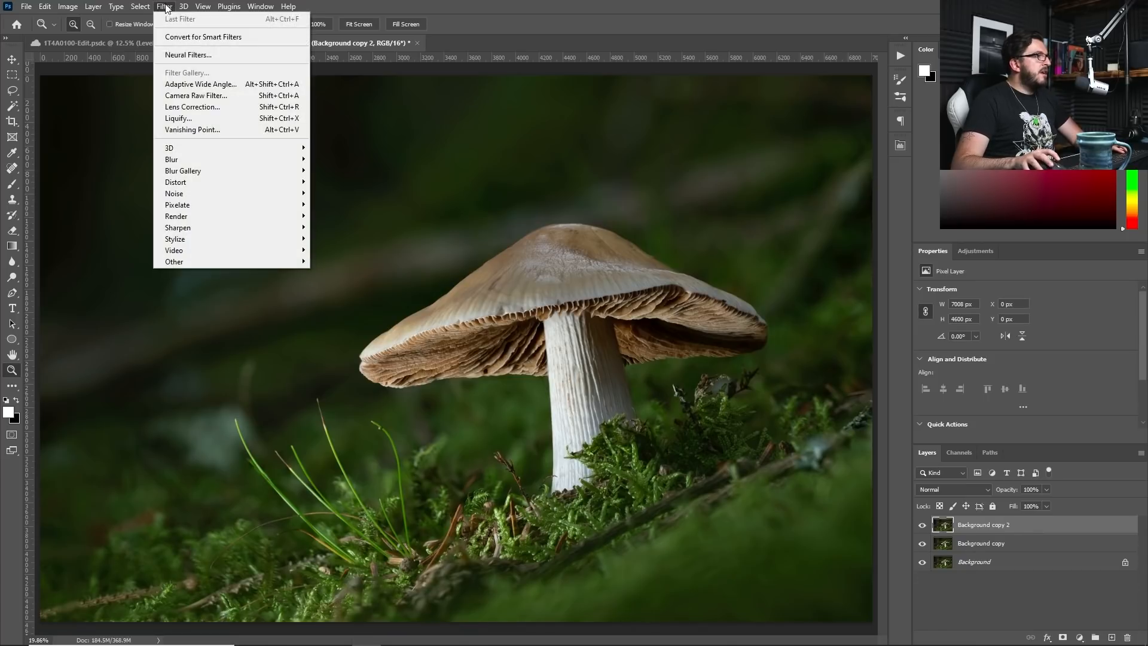
pyautogui.click(238, 96)
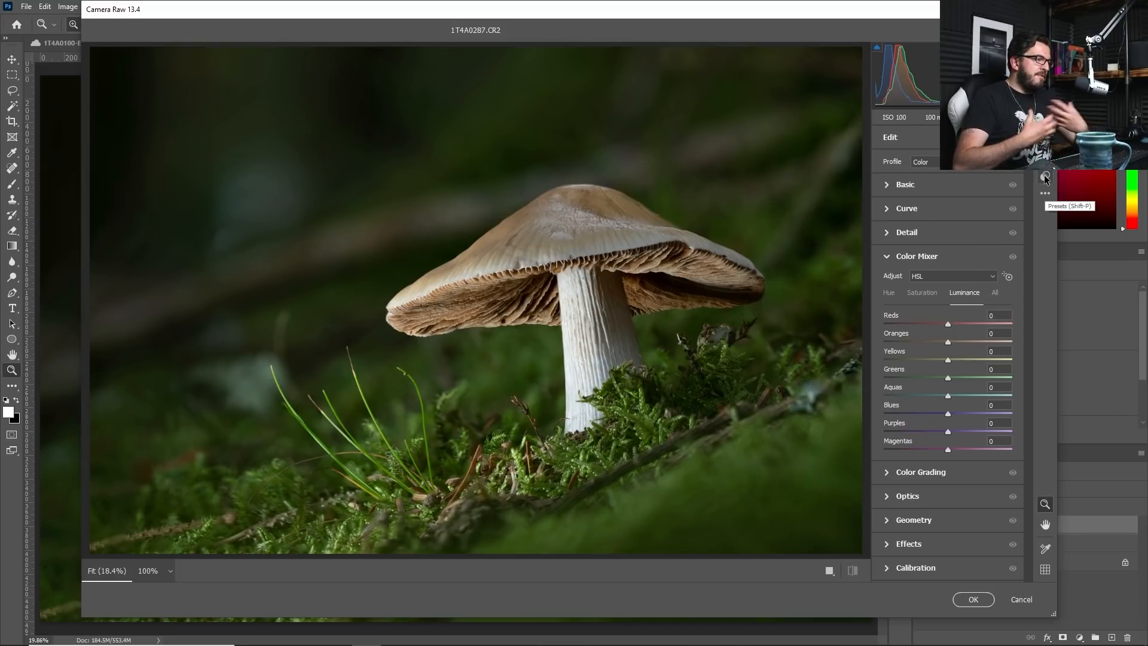
# Step: Apply the A6 - RAW - 1/2 preset from the VSCO Mobile Presets 01 - RAW group to the photo
pyautogui.click(1045, 177)
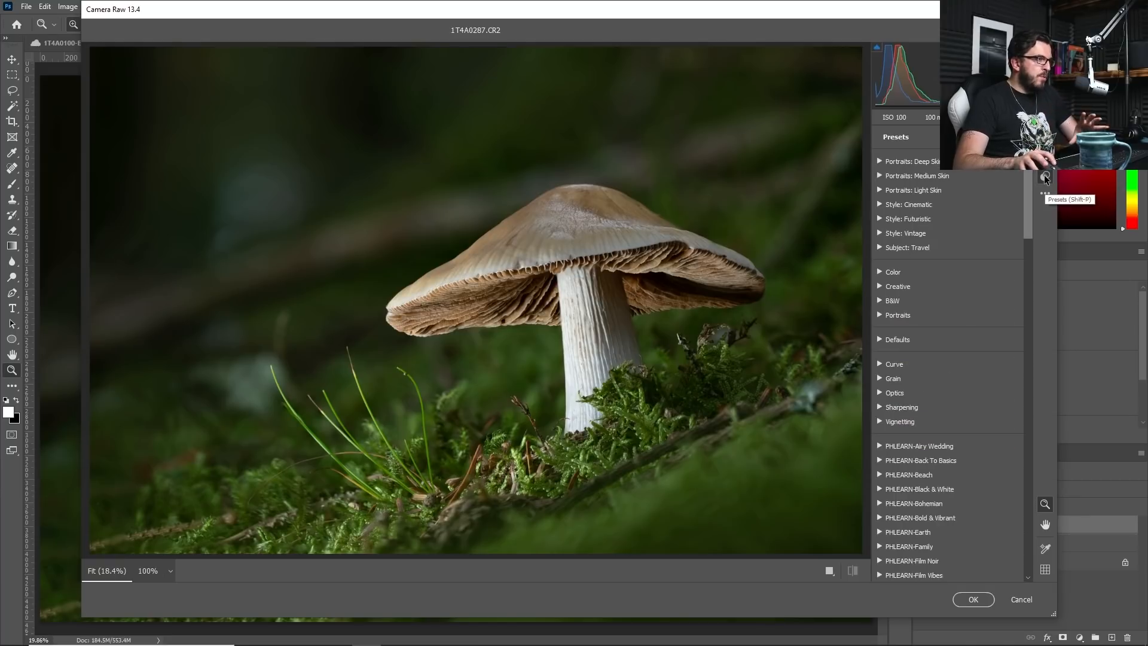
pyautogui.moveTo(1030, 185); pyautogui.dragTo(1030, 215)
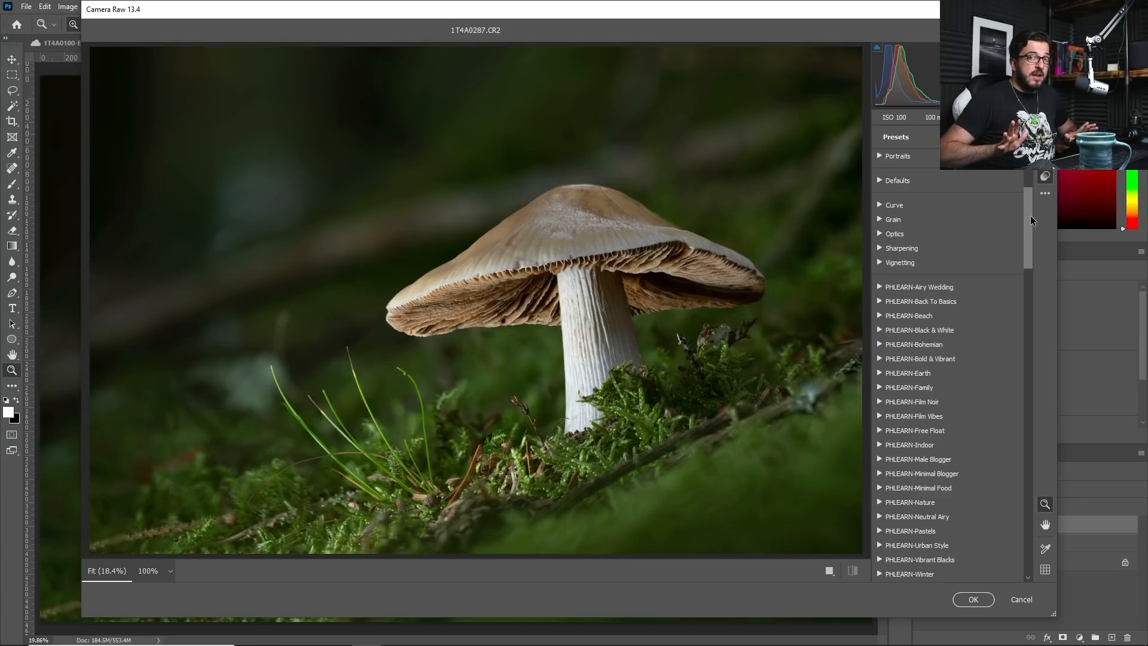
pyautogui.scroll(-5, 985, 330)
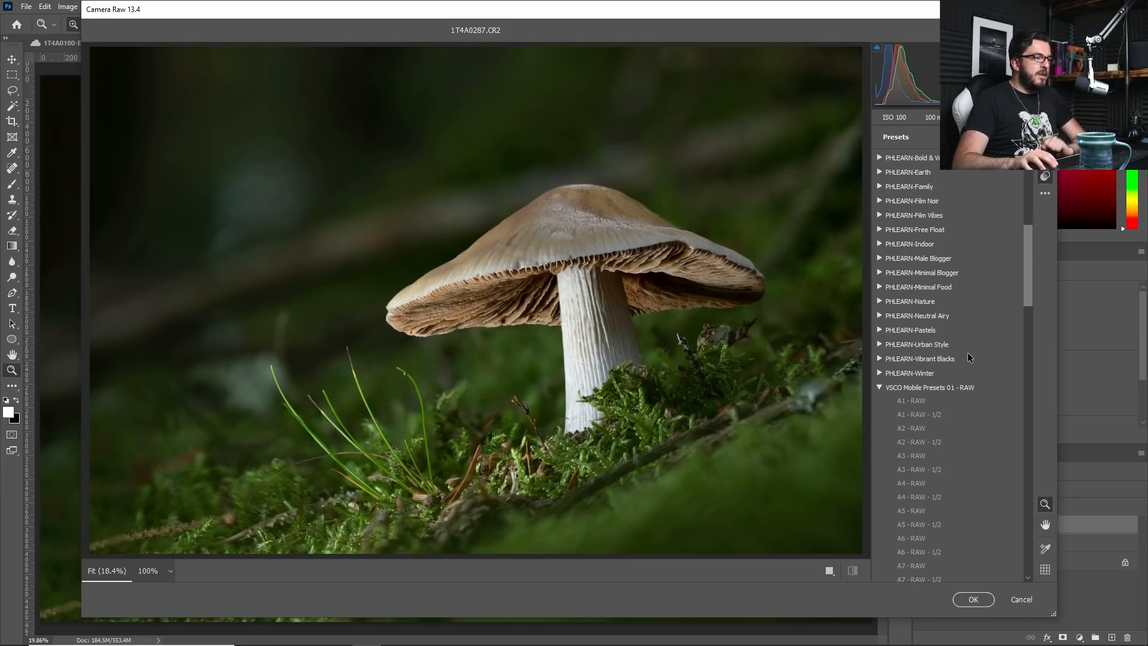
pyautogui.scroll(-1, 966, 355)
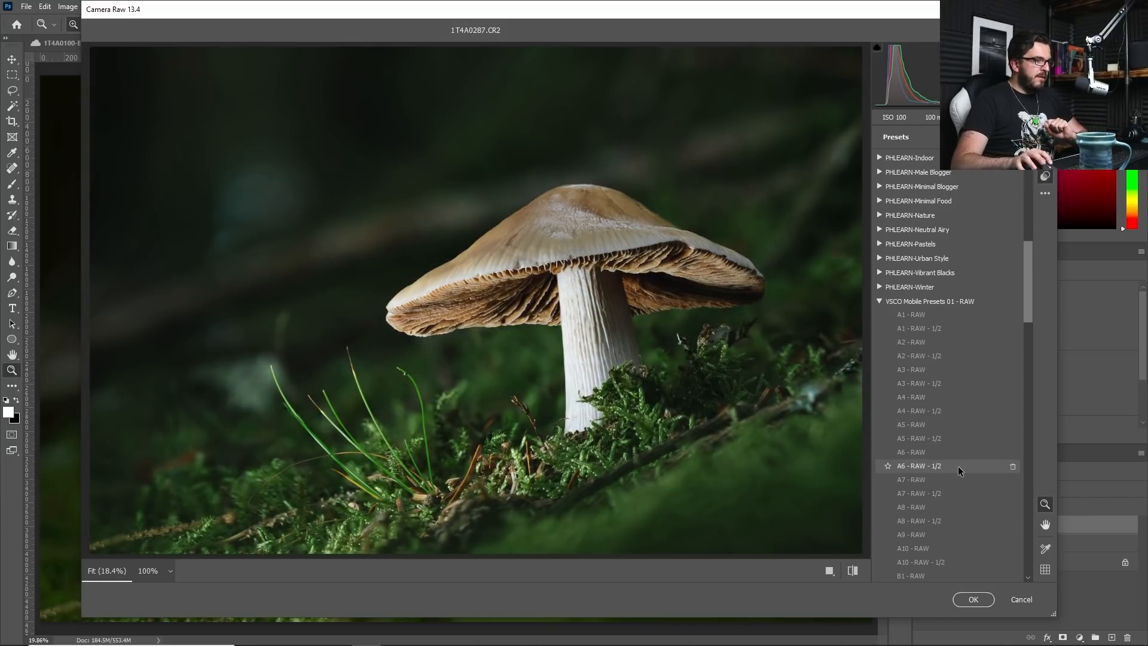
pyautogui.click(958, 465)
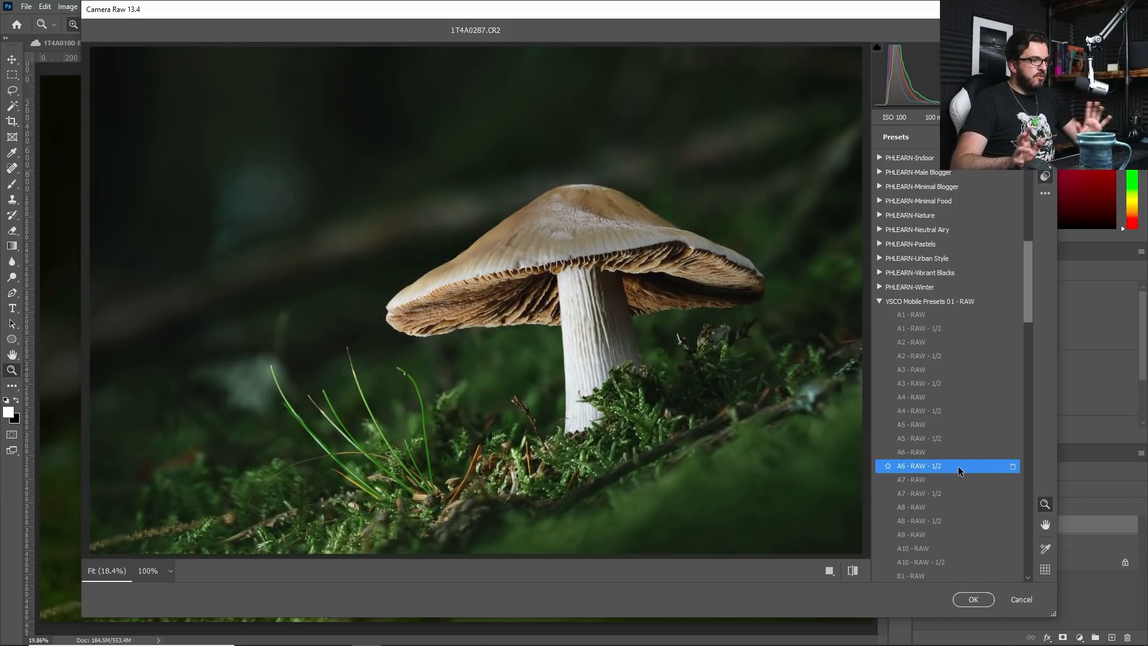
# Step: In the Basic adjustments, set Highlights to -10 and Shadows to -30
pyautogui.press('e')
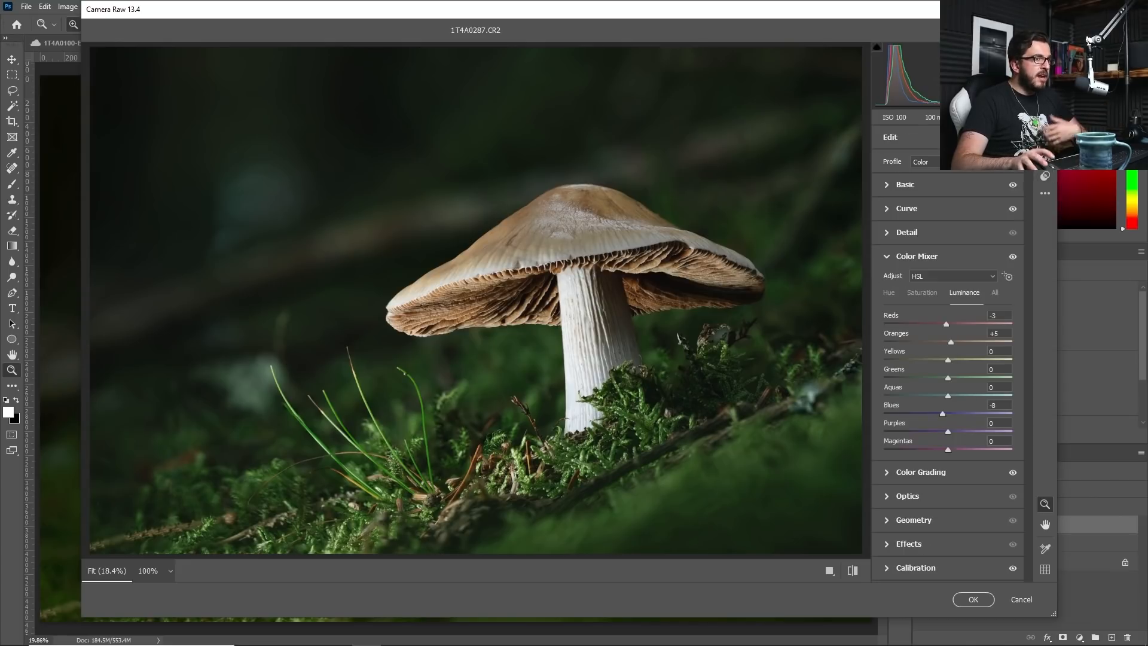
pyautogui.click(924, 190)
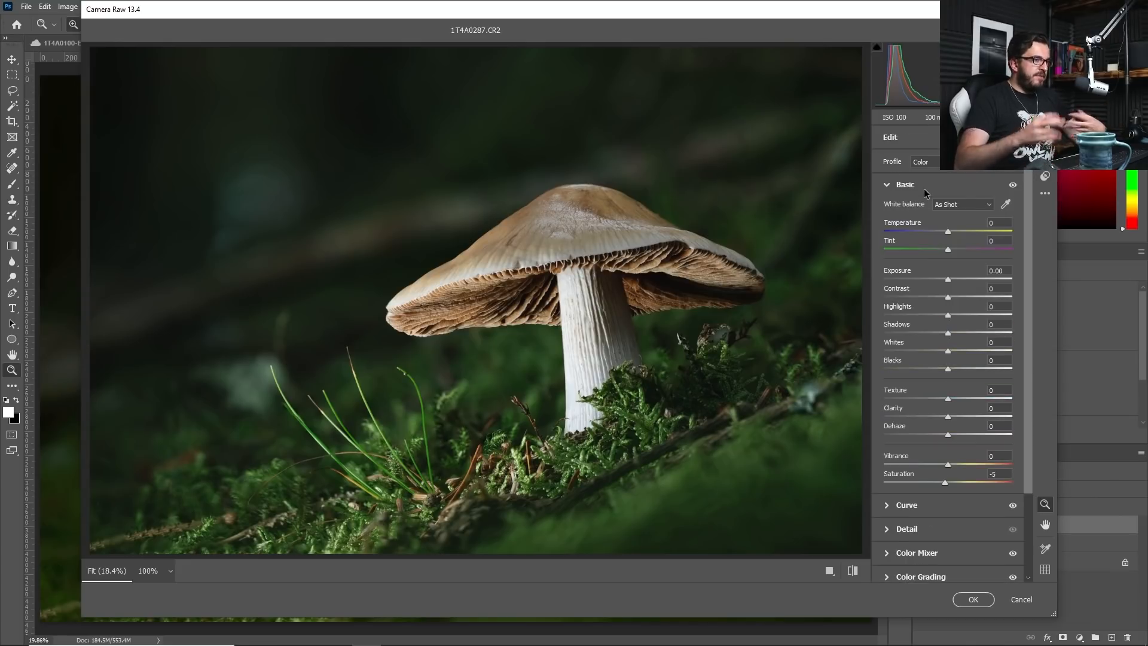
pyautogui.moveTo(949, 321); pyautogui.dragTo(1020, 343)
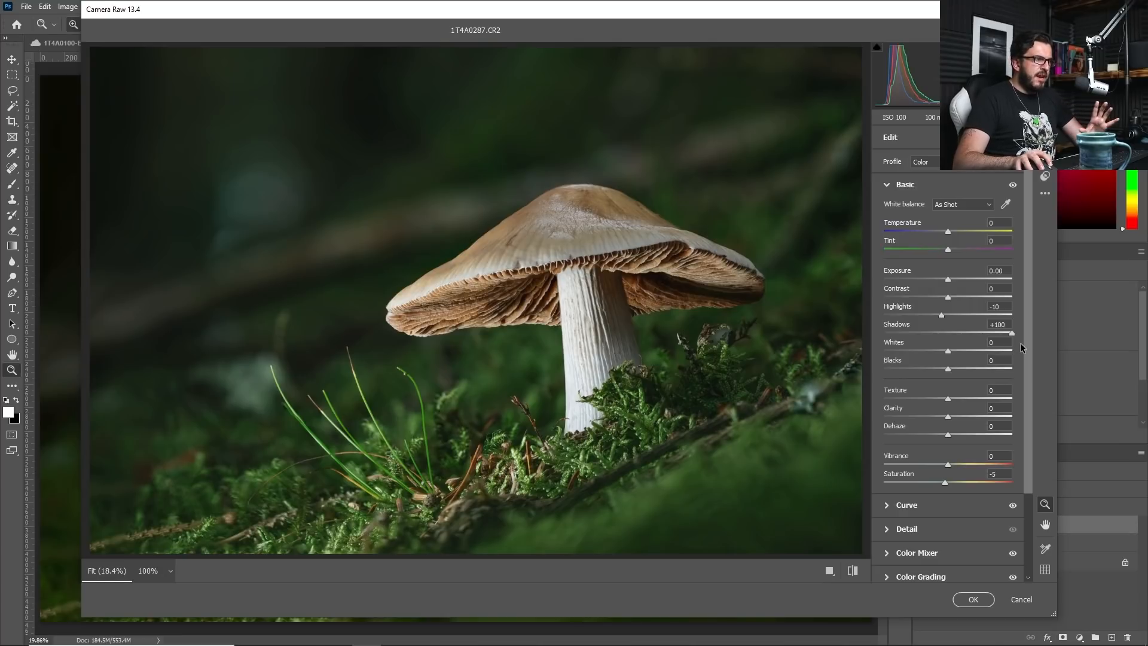
pyautogui.moveTo(1018, 337); pyautogui.dragTo(929, 395)
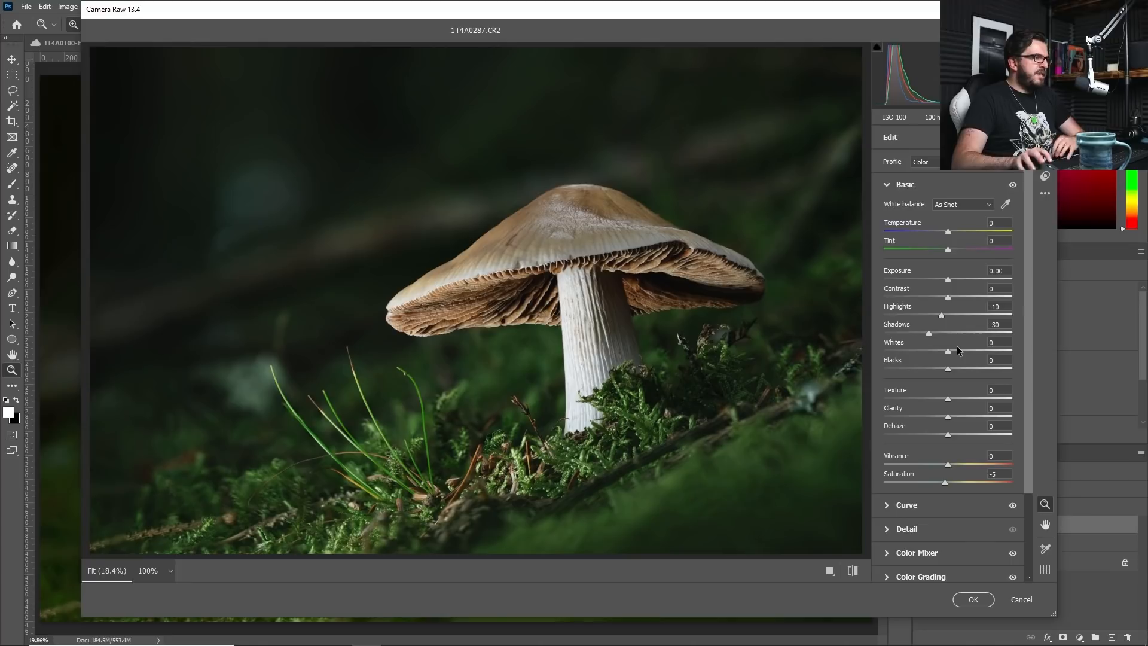
# Step: In the Color Mixer, set the hue of the Yellows to -31 and of the Greens to +30
pyautogui.scroll(-1, 959, 359)
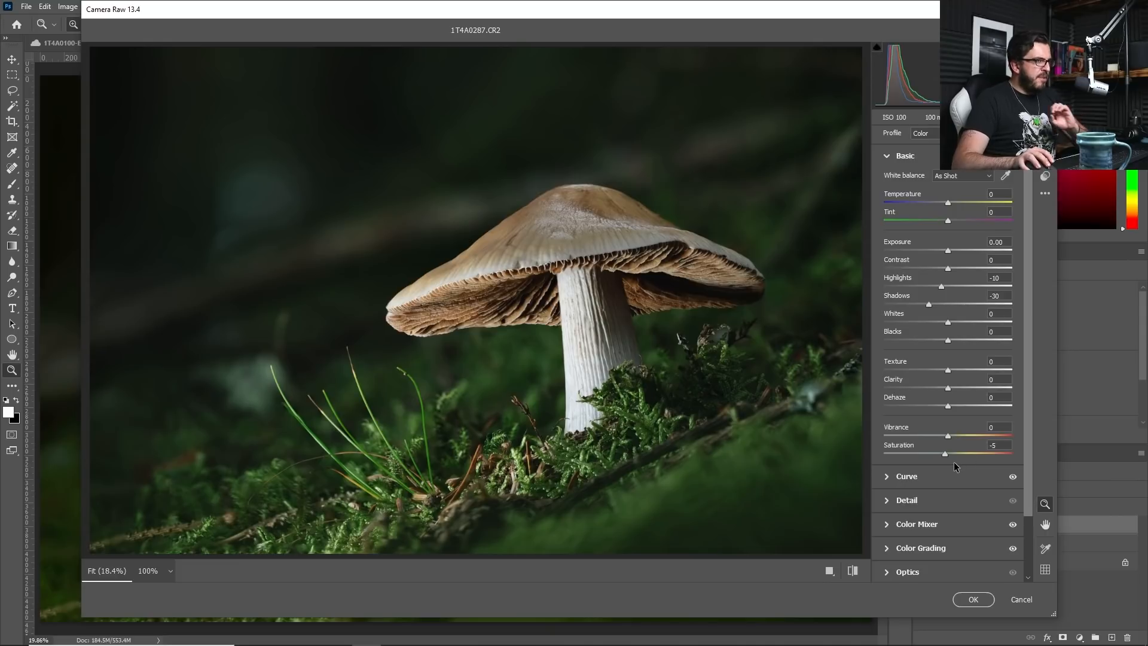
pyautogui.scroll(-1, 952, 461)
pyautogui.scroll(-2, 953, 460)
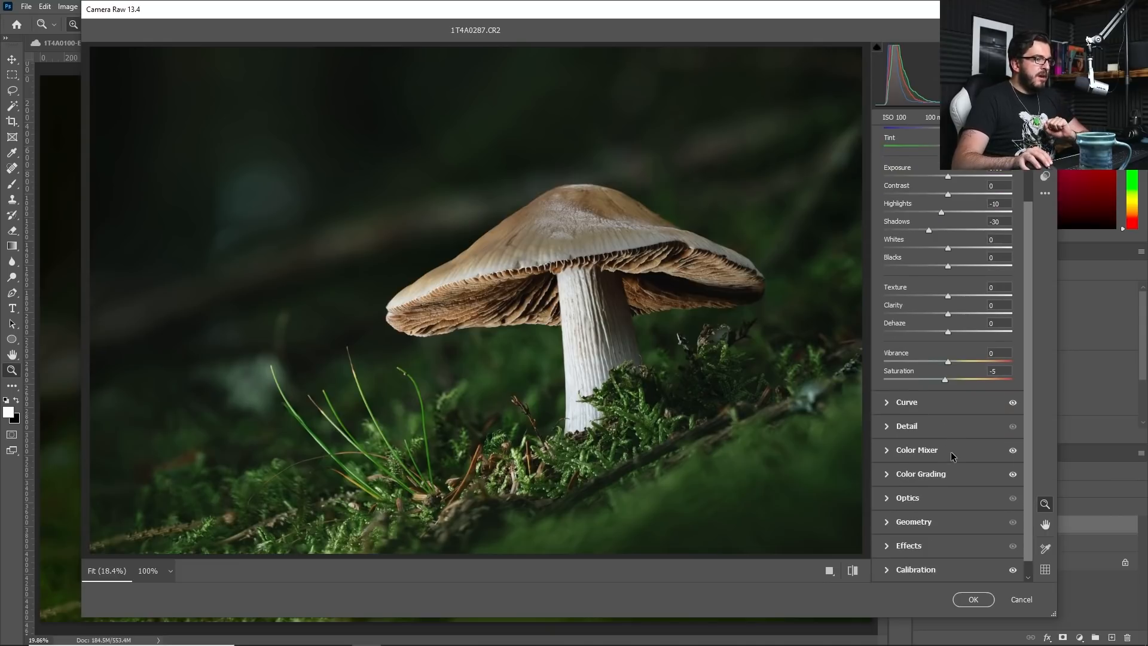
pyautogui.click(949, 454)
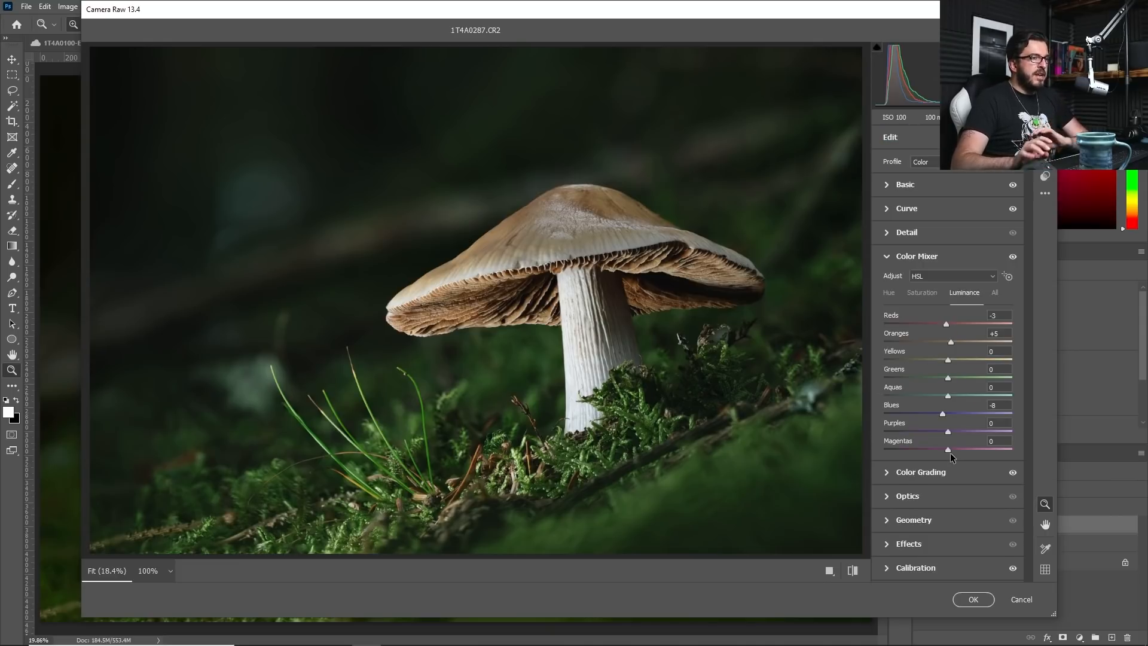
pyautogui.click(888, 295)
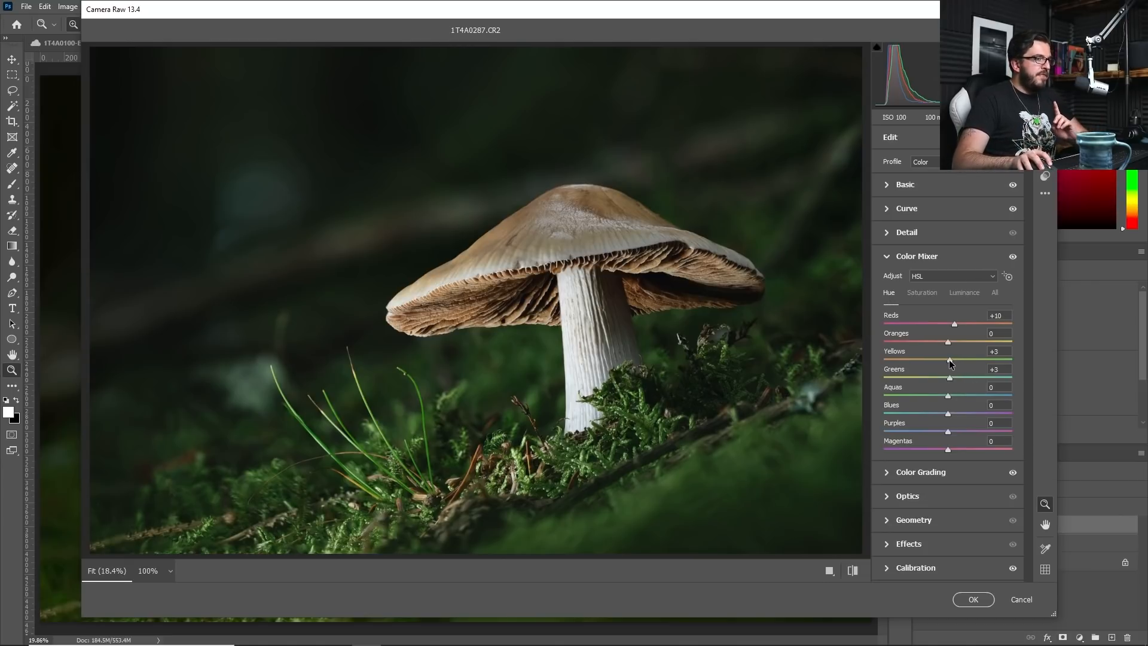
pyautogui.moveTo(950, 360)
pyautogui.mouseDown()
pyautogui.moveTo(940, 361)
pyautogui.moveTo(953, 372)
pyautogui.moveTo(915, 379)
pyautogui.moveTo(949, 383)
pyautogui.mouseUp()
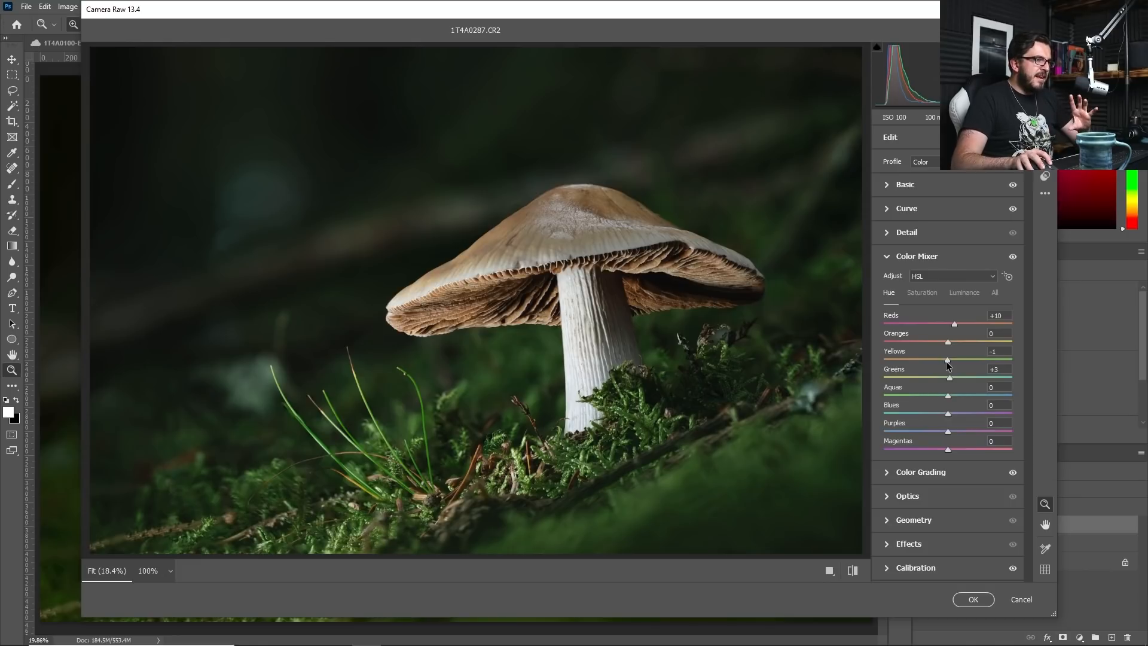
pyautogui.moveTo(947, 362); pyautogui.dragTo(924, 376)
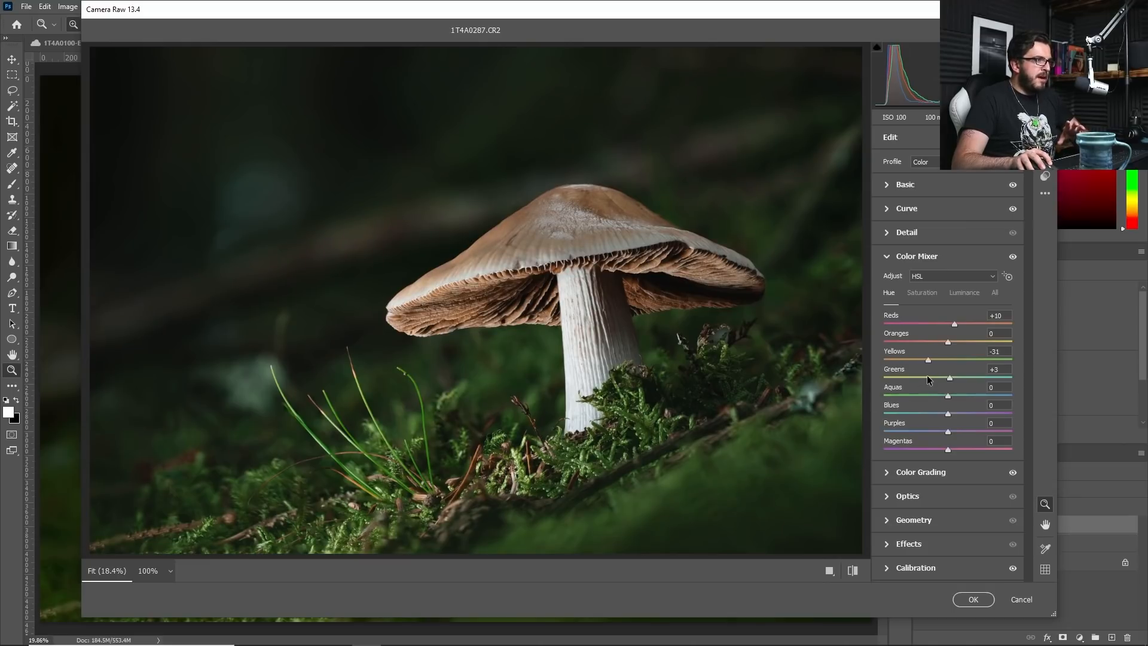
pyautogui.moveTo(951, 379)
pyautogui.mouseDown()
pyautogui.moveTo(929, 385)
pyautogui.moveTo(963, 383)
pyautogui.mouseUp()
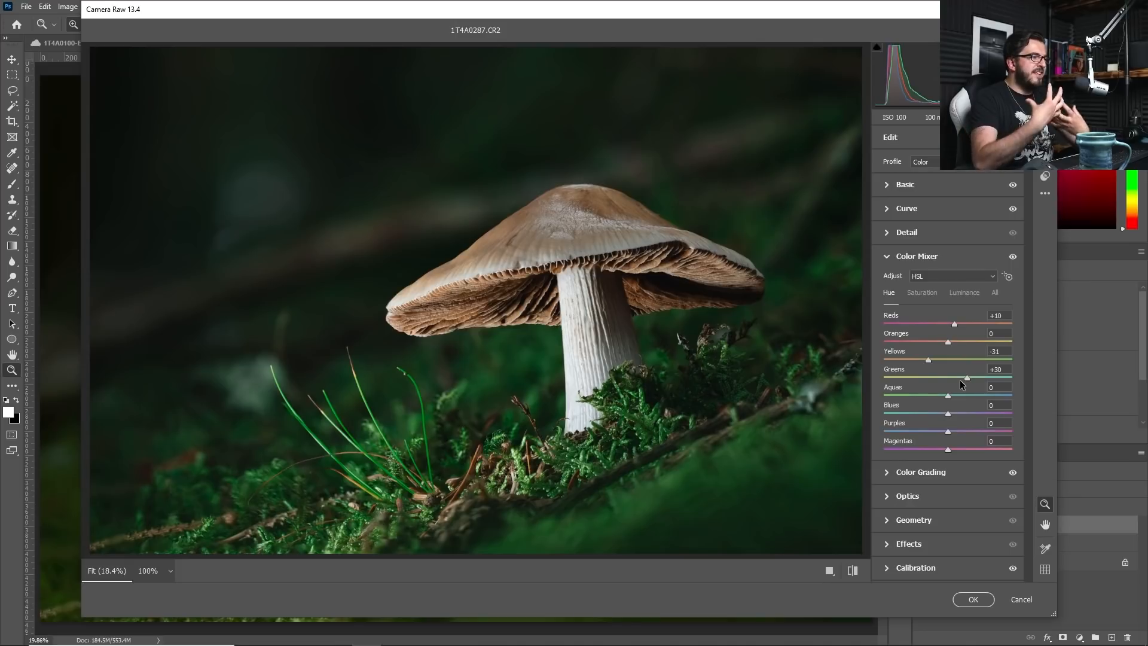
# Step: Reduce Greens saturation to -59 and set luminance to Reds +15, Oranges -13, Yellows +10, Greens +5, Blues -21, Purples +5, Magentas +36
pyautogui.click(913, 292)
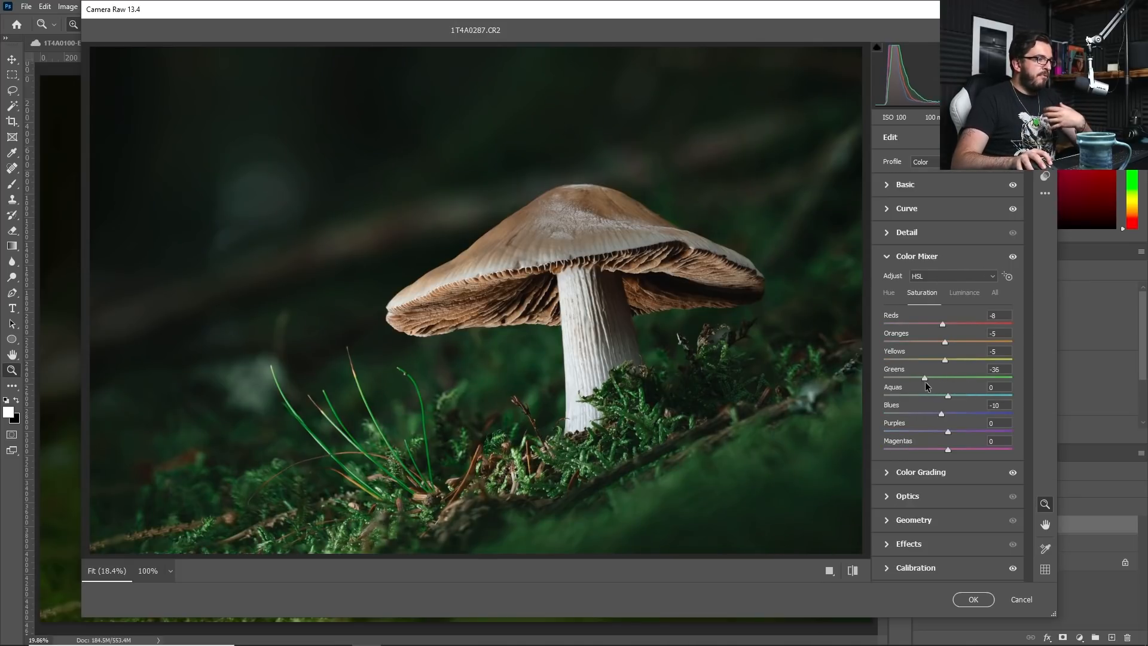
pyautogui.moveTo(924, 384); pyautogui.dragTo(917, 384)
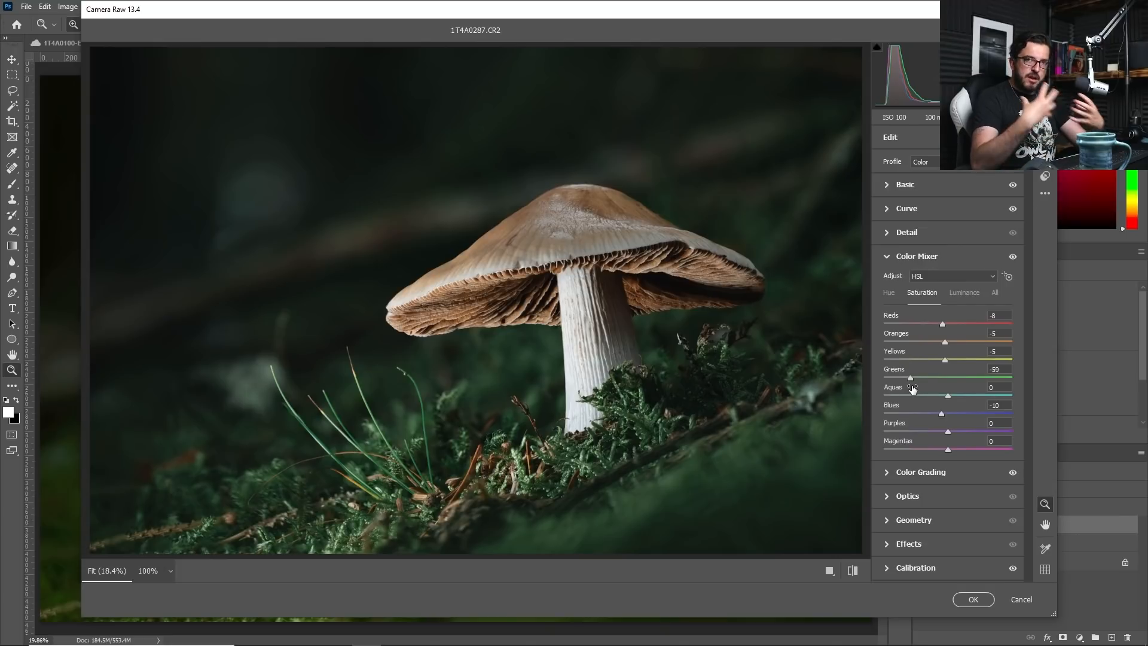
pyautogui.click(966, 296)
pyautogui.moveTo(948, 378); pyautogui.dragTo(957, 340)
pyautogui.moveTo(942, 413); pyautogui.dragTo(969, 453)
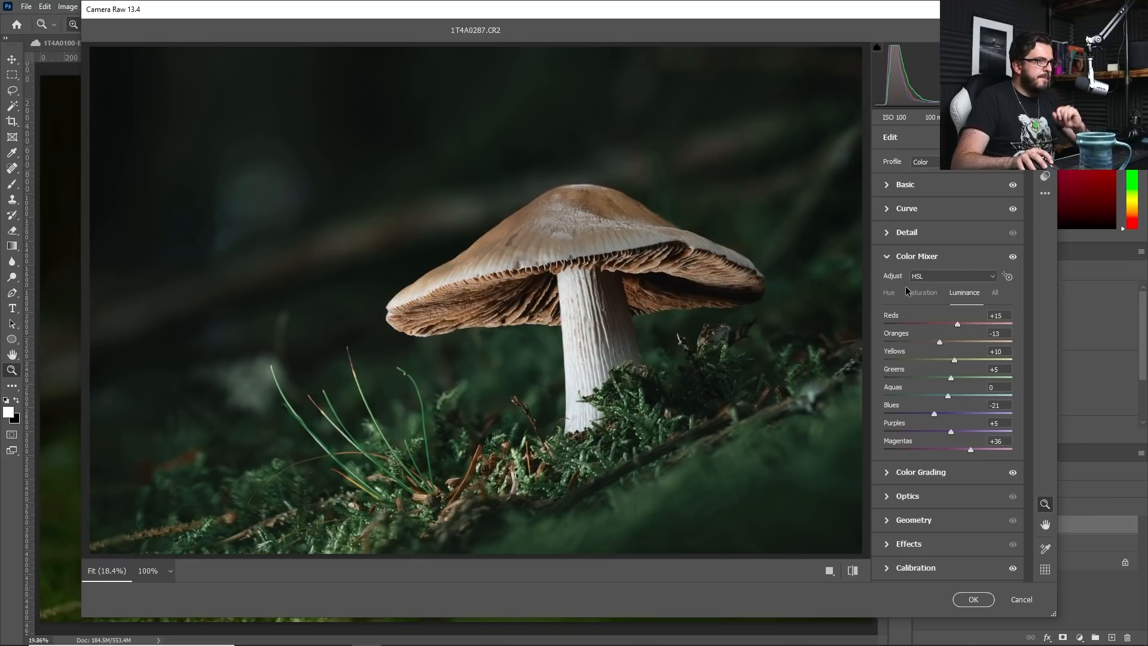
# Step: Set the Oranges hue to -18 and apply the Camera Raw edits to the layer
pyautogui.click(888, 292)
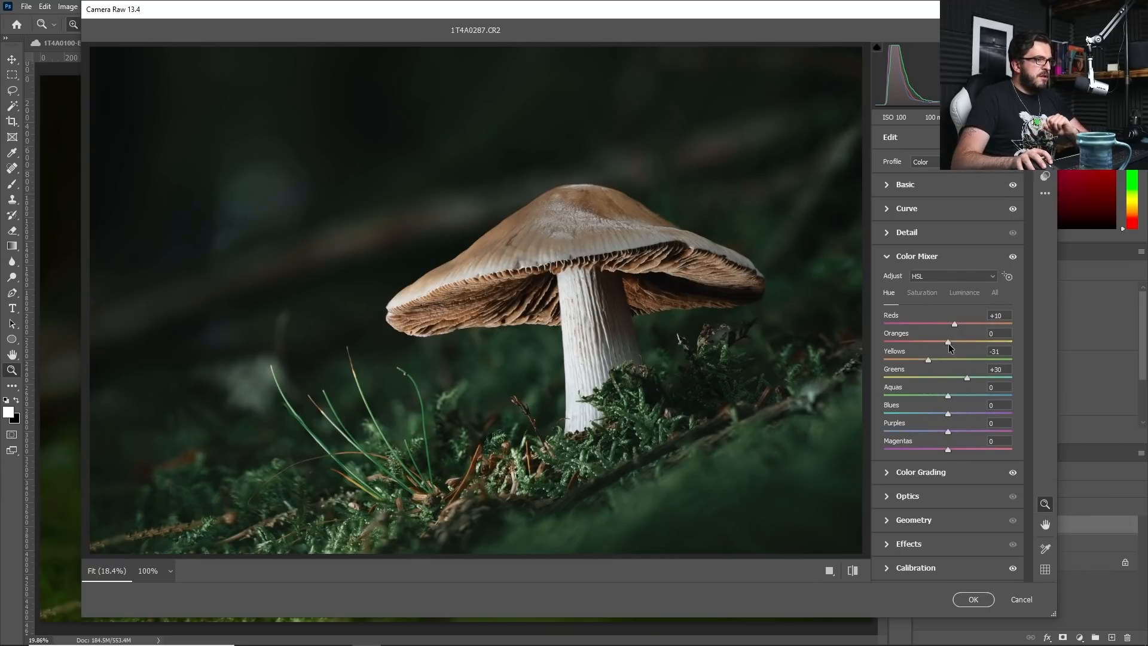
pyautogui.moveTo(948, 344)
pyautogui.mouseDown()
pyautogui.moveTo(856, 366)
pyautogui.moveTo(951, 342)
pyautogui.moveTo(932, 347)
pyautogui.mouseUp()
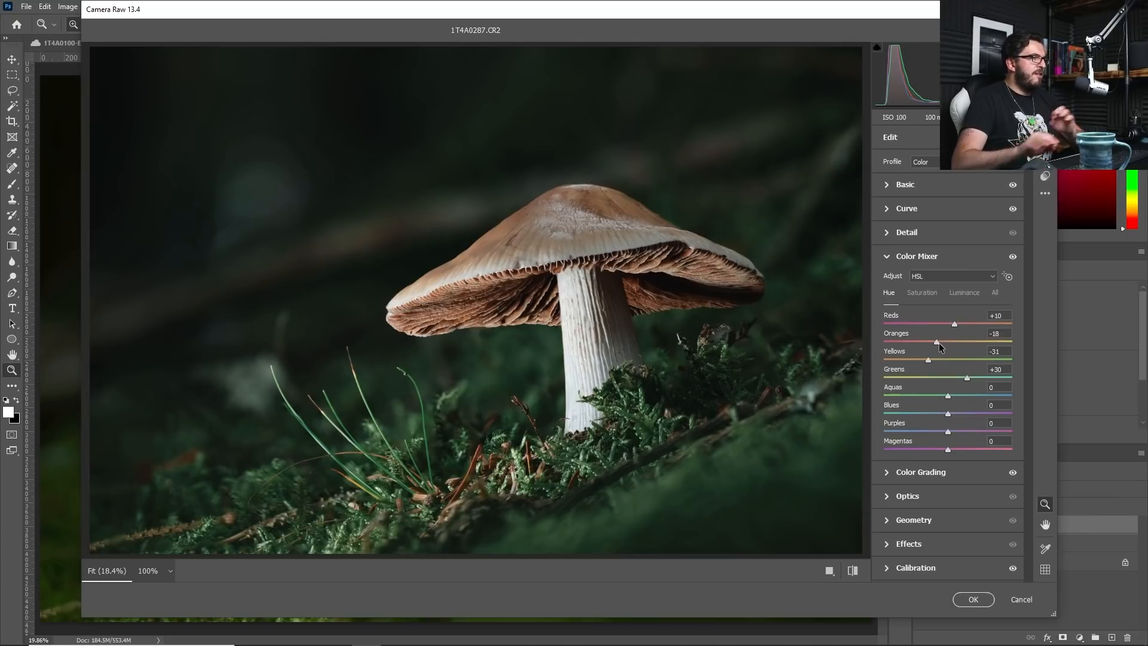
pyautogui.click(978, 604)
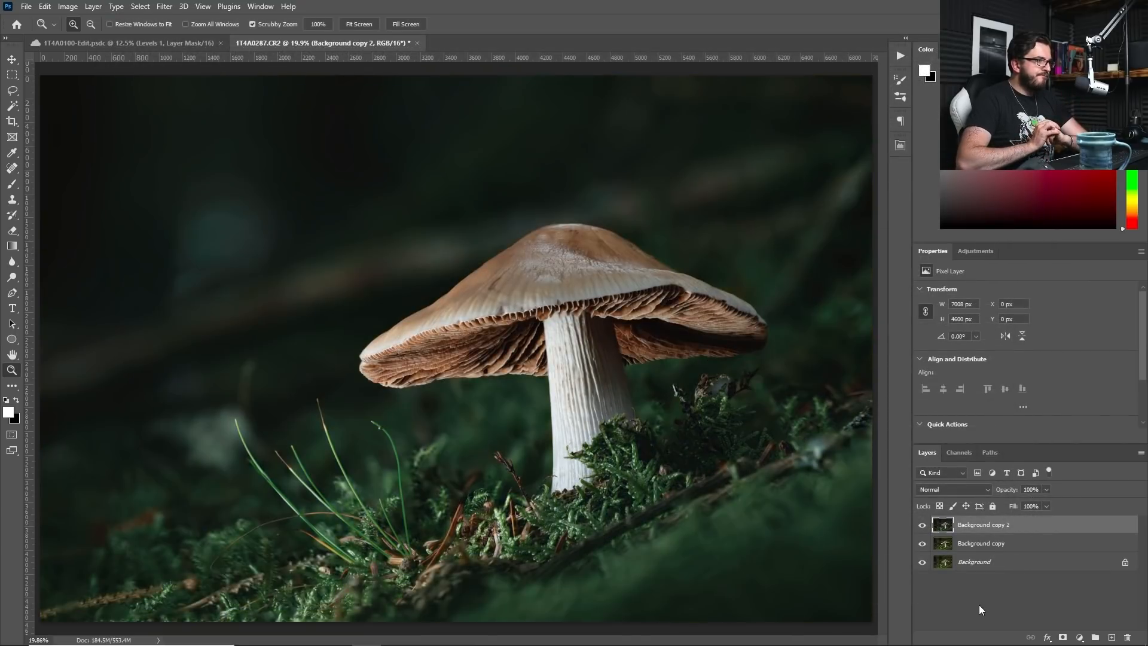
# Step: Toggle the visibility of the Background copy 2 layer to compare the color edit with the retouched photo
pyautogui.click(922, 525)
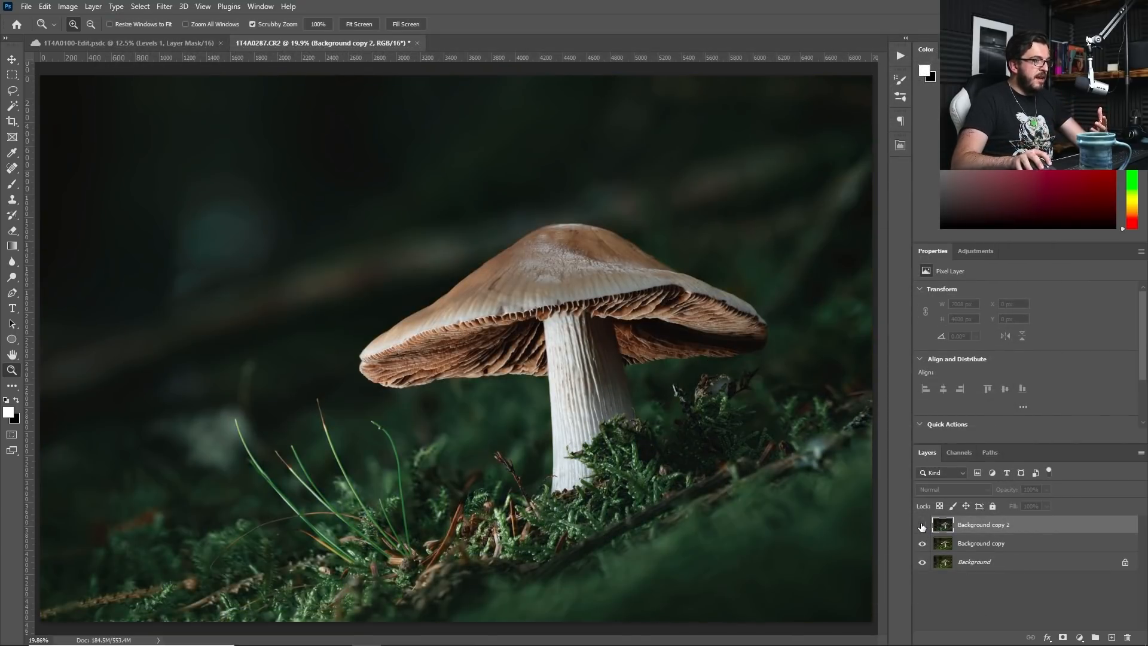
pyautogui.click(922, 525)
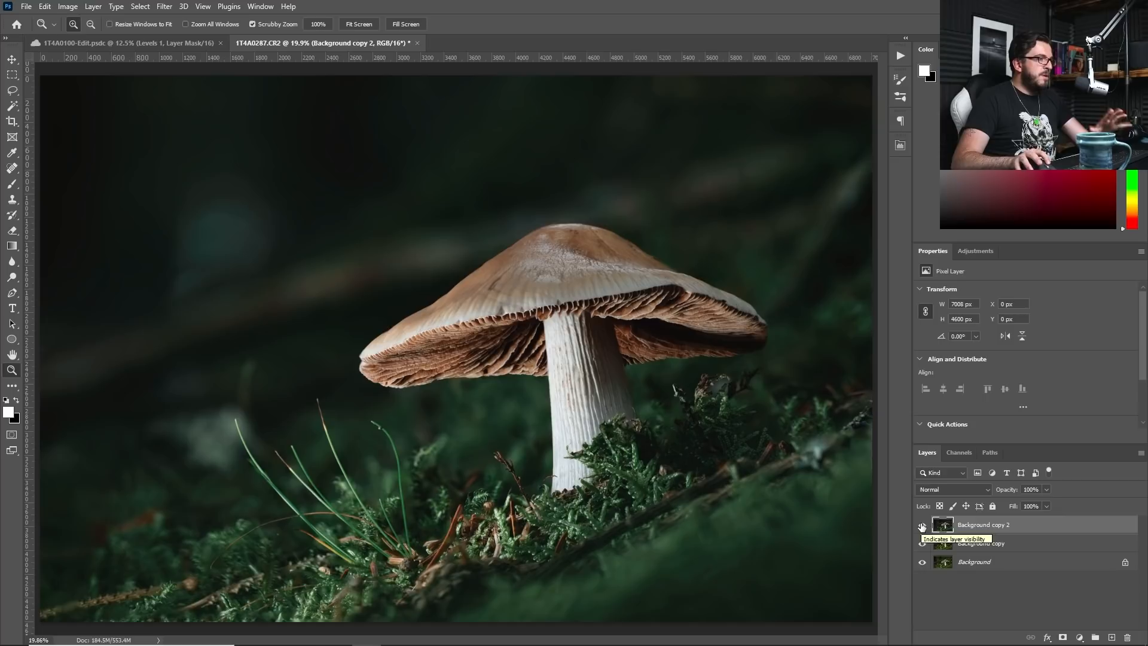
pyautogui.click(922, 525)
pyautogui.click(921, 526)
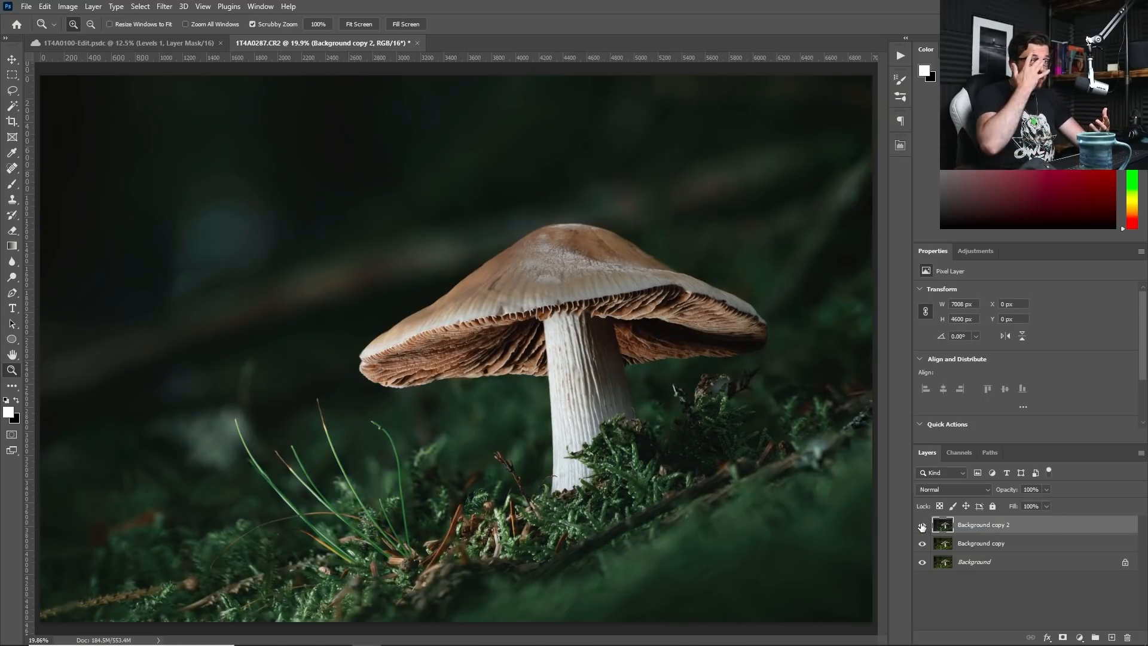
pyautogui.click(922, 526)
pyautogui.click(922, 526)
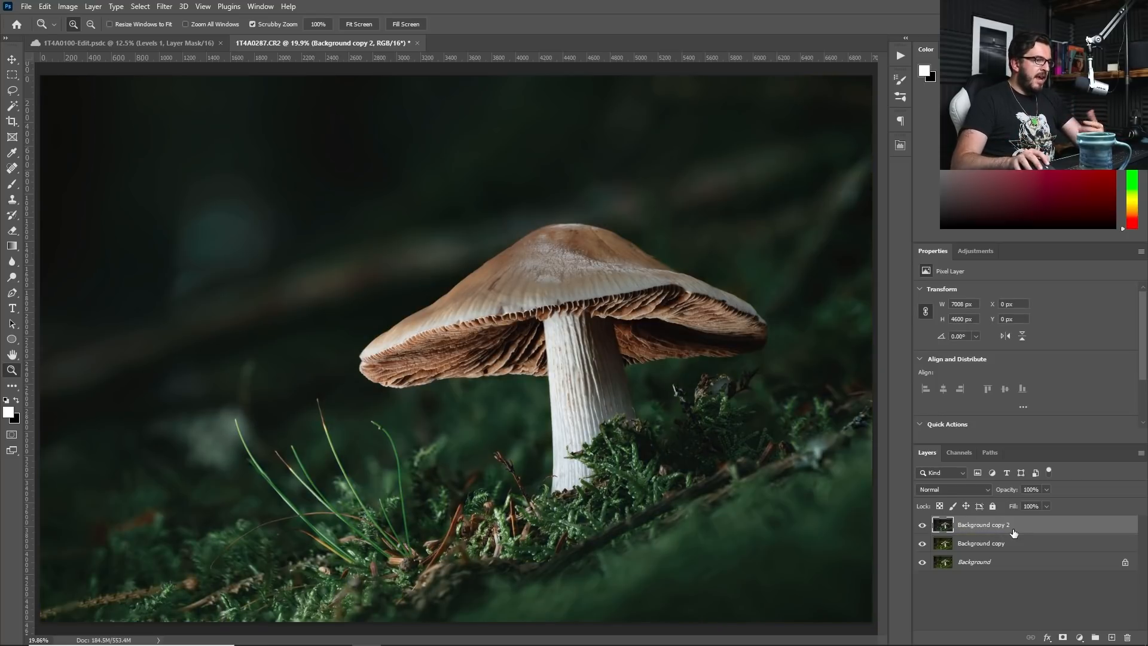
# Step: Duplicate the Background copy 2 layer and open the Camera Raw Filter on the duplicate
pyautogui.moveTo(1024, 530); pyautogui.dragTo(1113, 638)
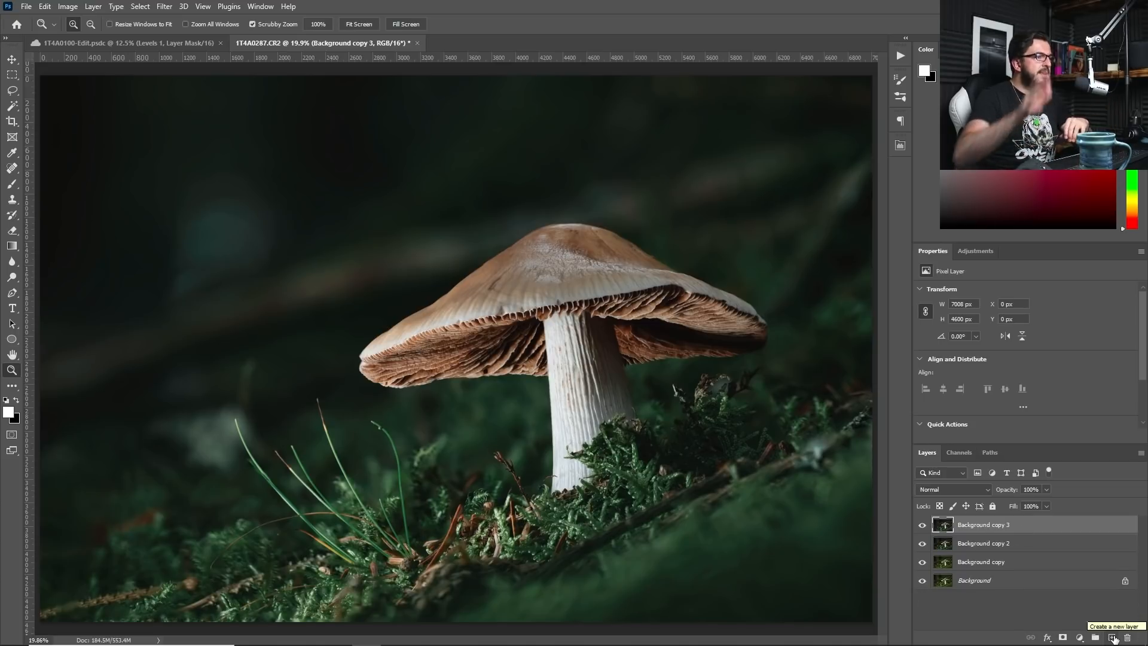
pyautogui.click(164, 6)
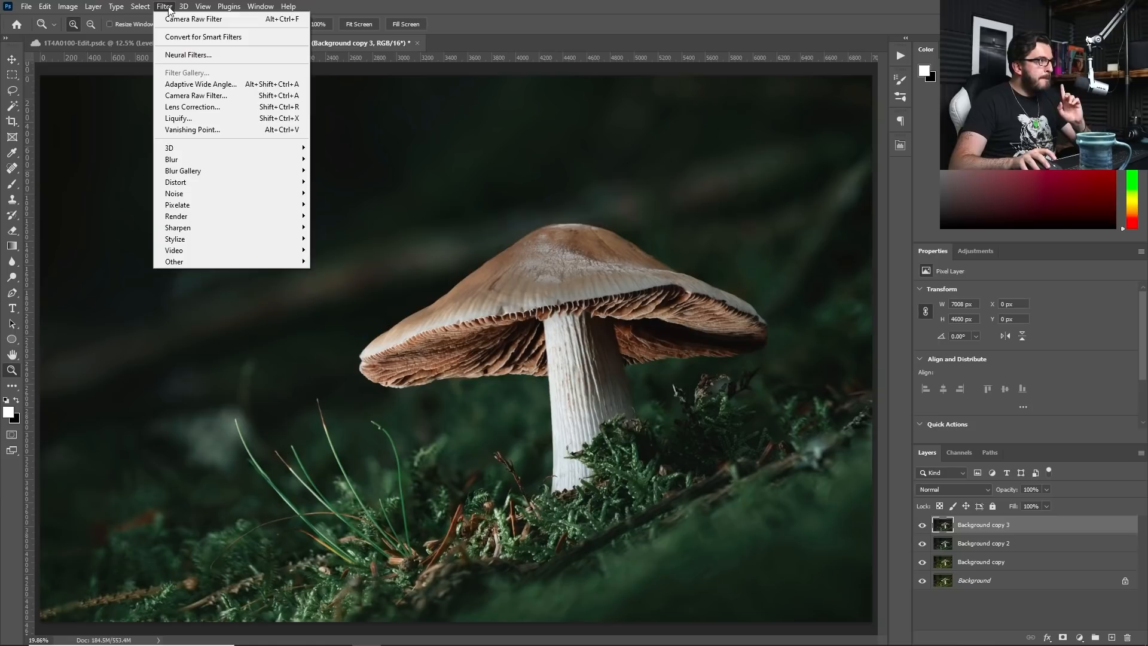
pyautogui.click(203, 96)
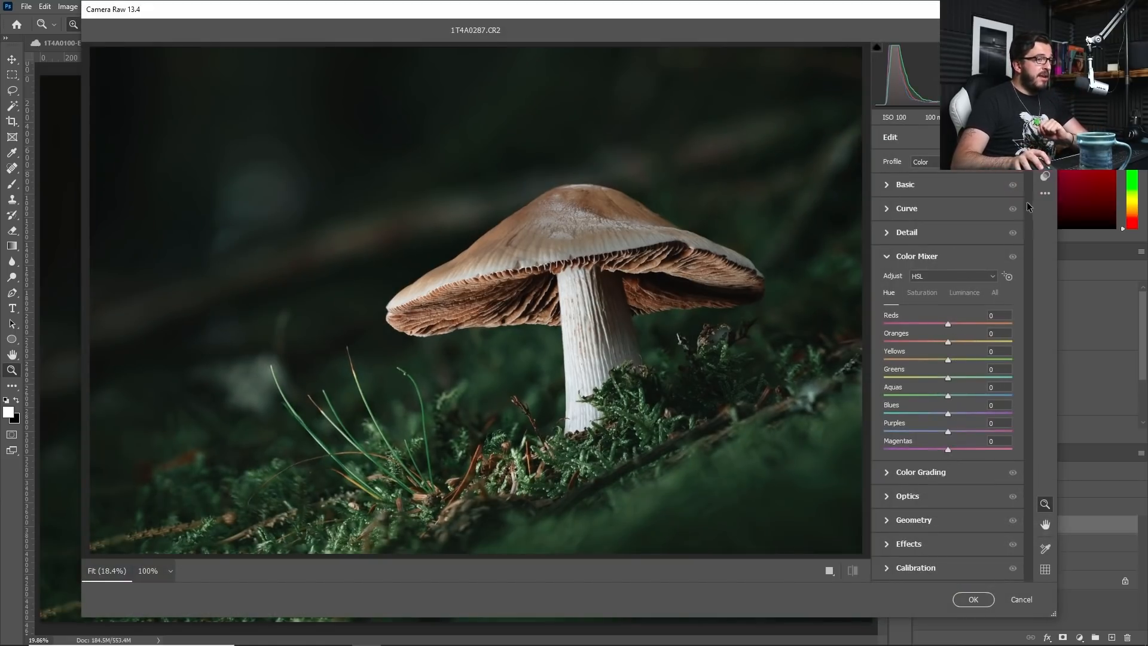
# Step: Apply the A9 - RAW preset from VSCO Mobile Presets 01 - RAW to the duplicate and lower the layer's opacity to 32%
pyautogui.click(1049, 177)
pyautogui.scroll(-10, 1005, 378)
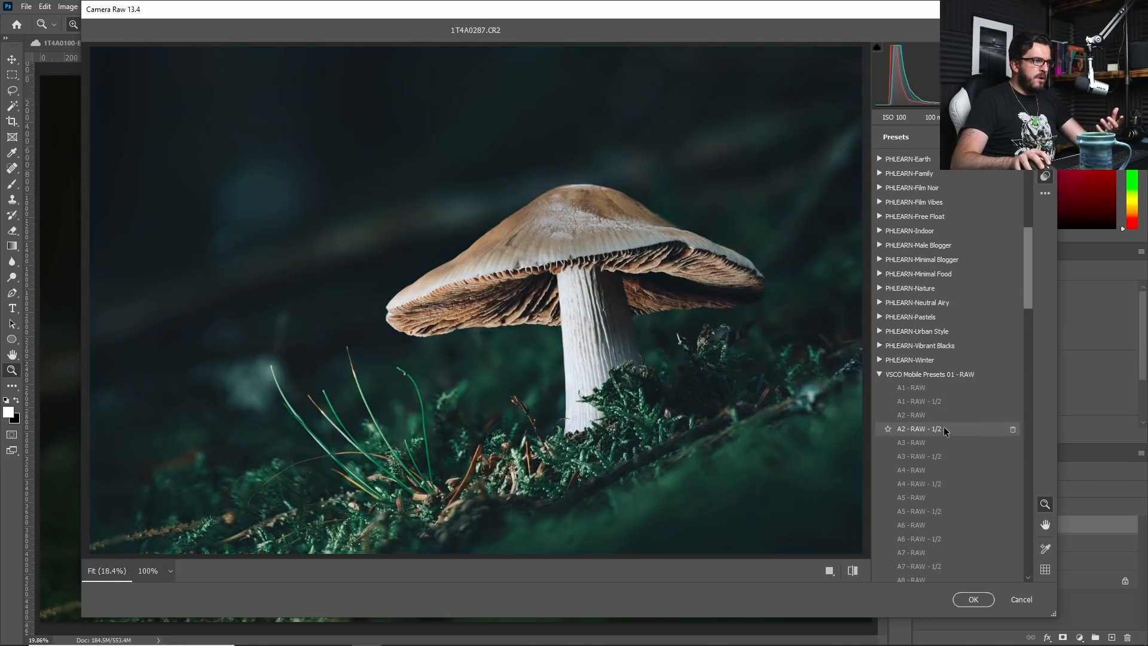
pyautogui.scroll(-2, 939, 445)
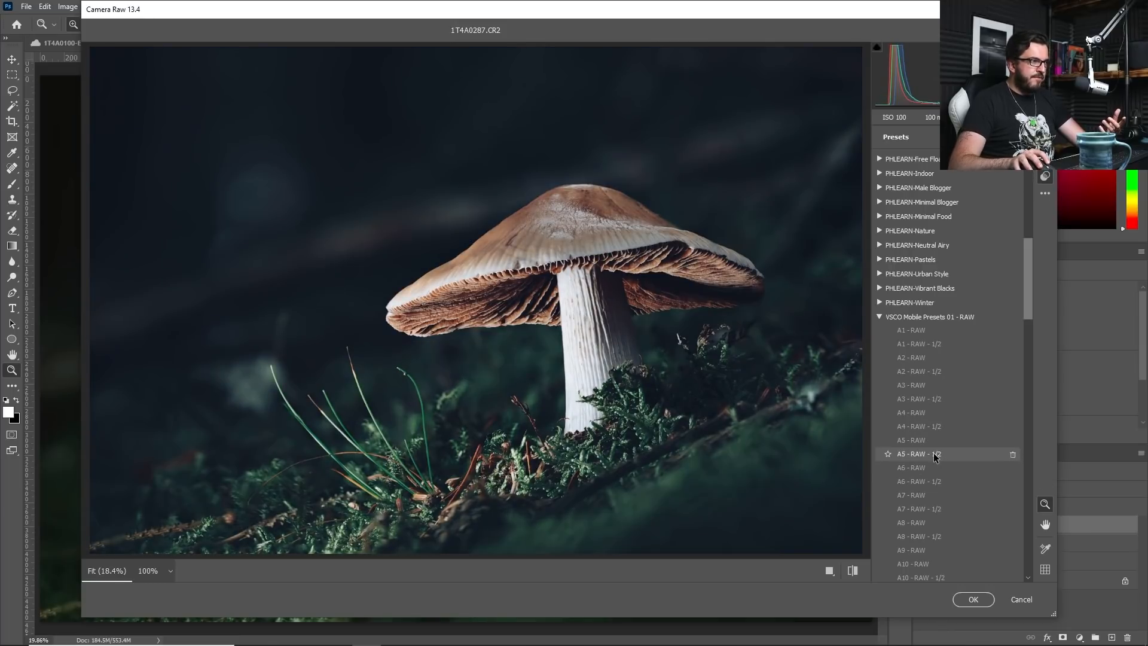
pyautogui.scroll(-1, 935, 461)
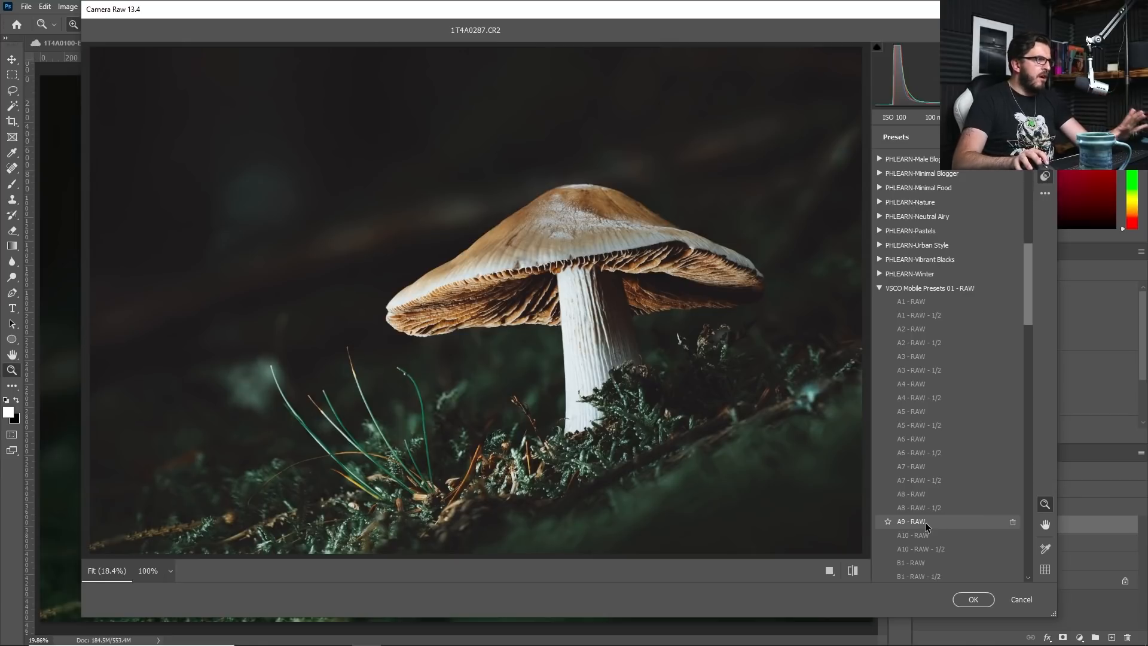
pyautogui.click(925, 523)
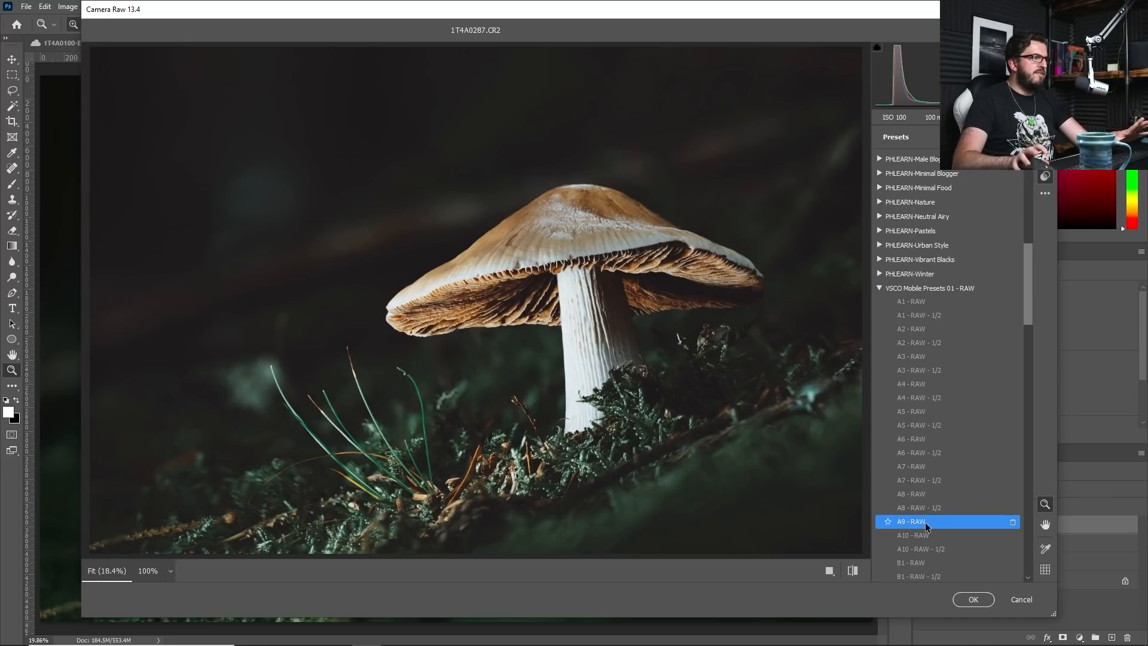
pyautogui.click(973, 599)
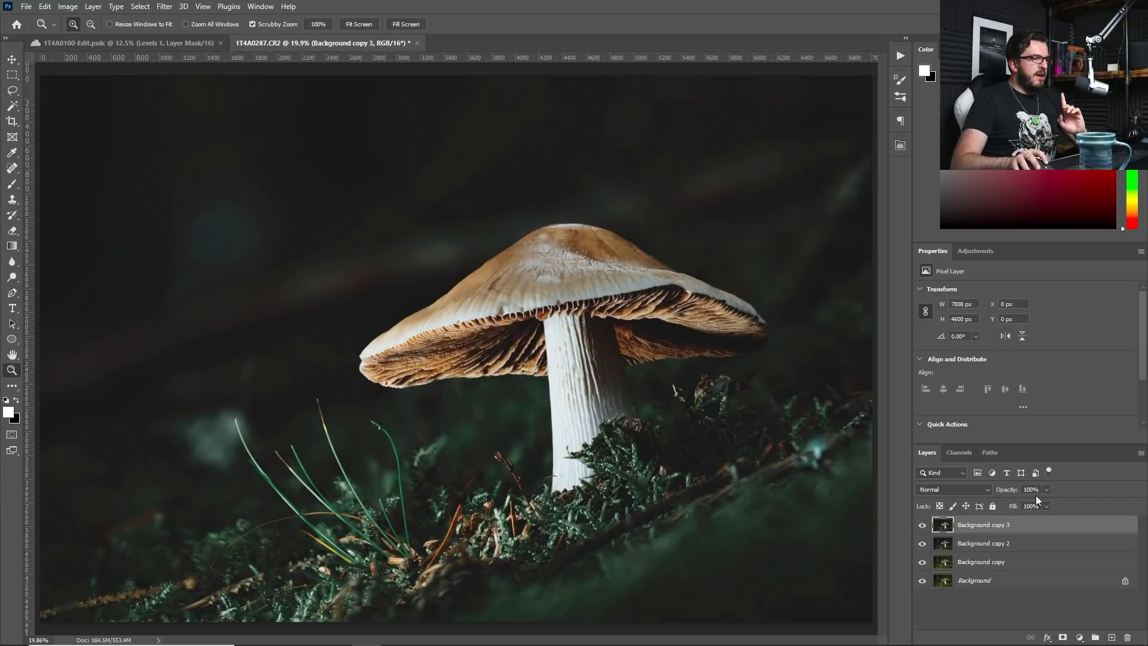
pyautogui.click(1048, 489)
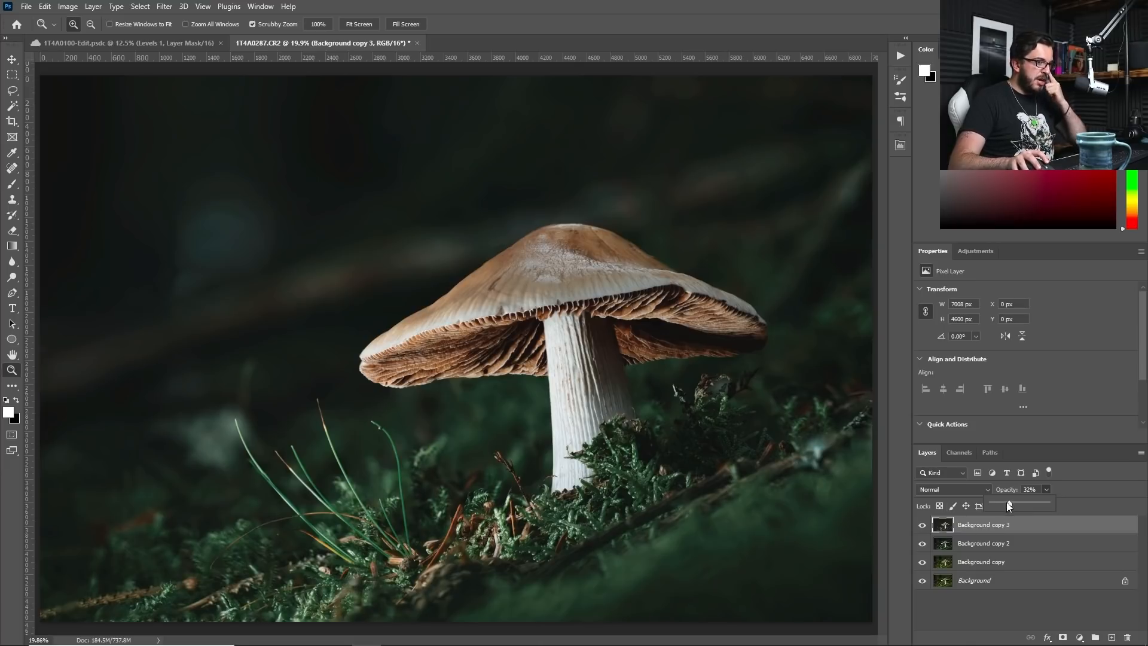
# Step: Toggle the Background copy 3 layer's visibility to compare the preset grade, and delete the layer
pyautogui.click(922, 527)
pyautogui.click(921, 527)
pyautogui.click(921, 527)
pyautogui.click(921, 526)
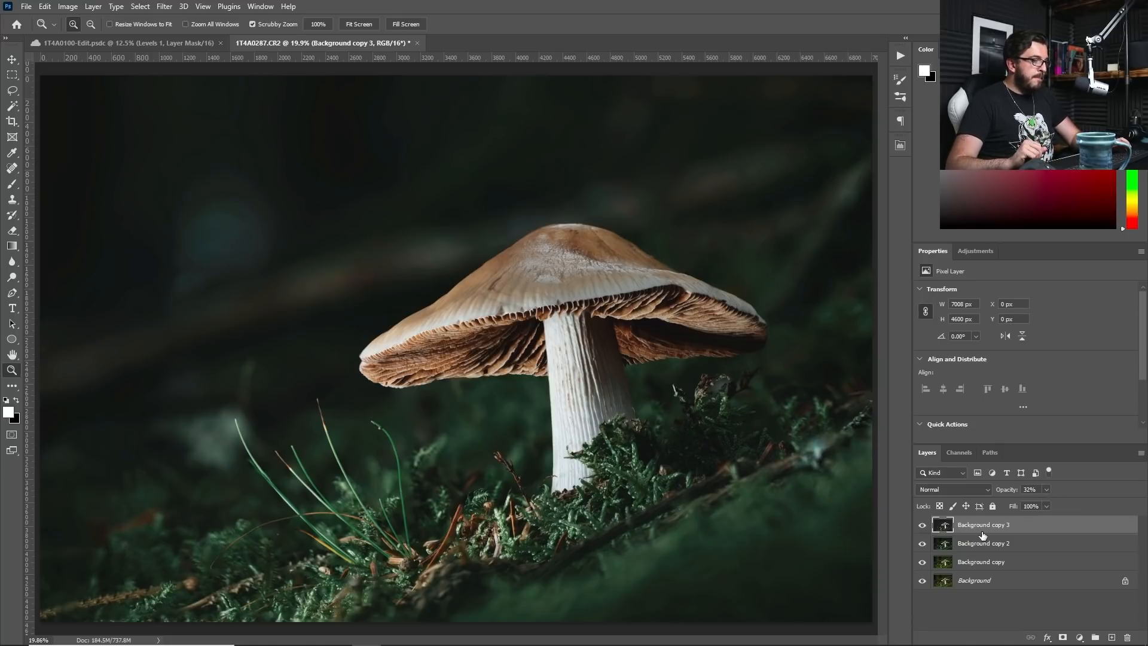
pyautogui.press('Delete')
pyautogui.click(922, 530)
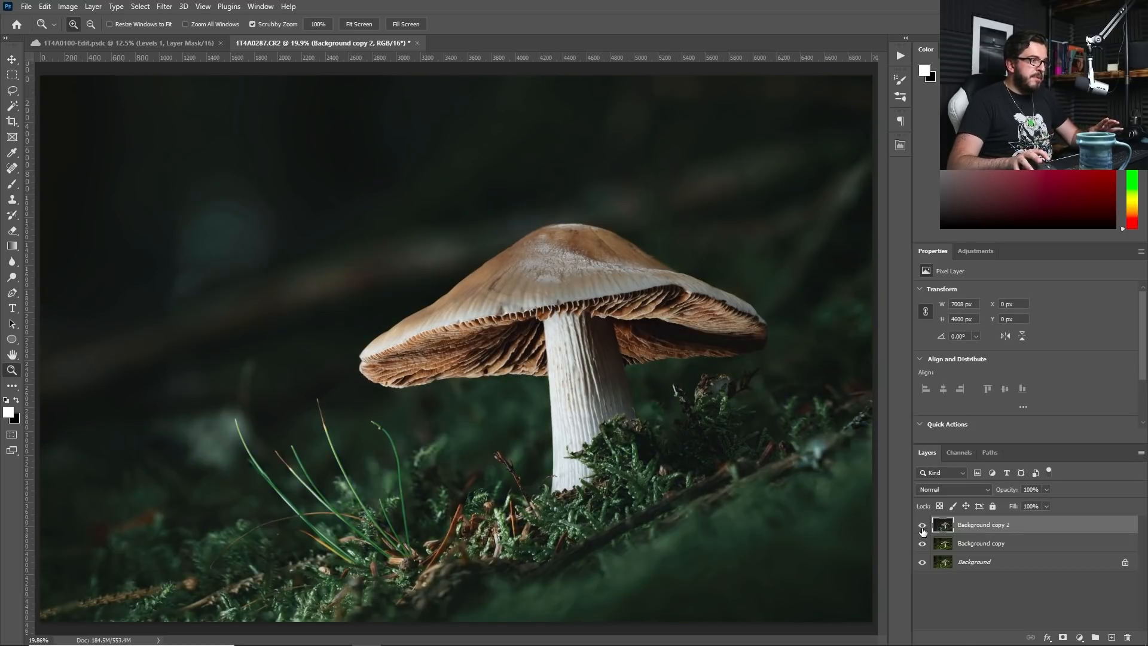
# Step: Duplicate the Background copy 2 layer and open the Camera Raw Filter on the new duplicate
pyautogui.moveTo(1003, 526); pyautogui.dragTo(1112, 634)
pyautogui.click(174, 7)
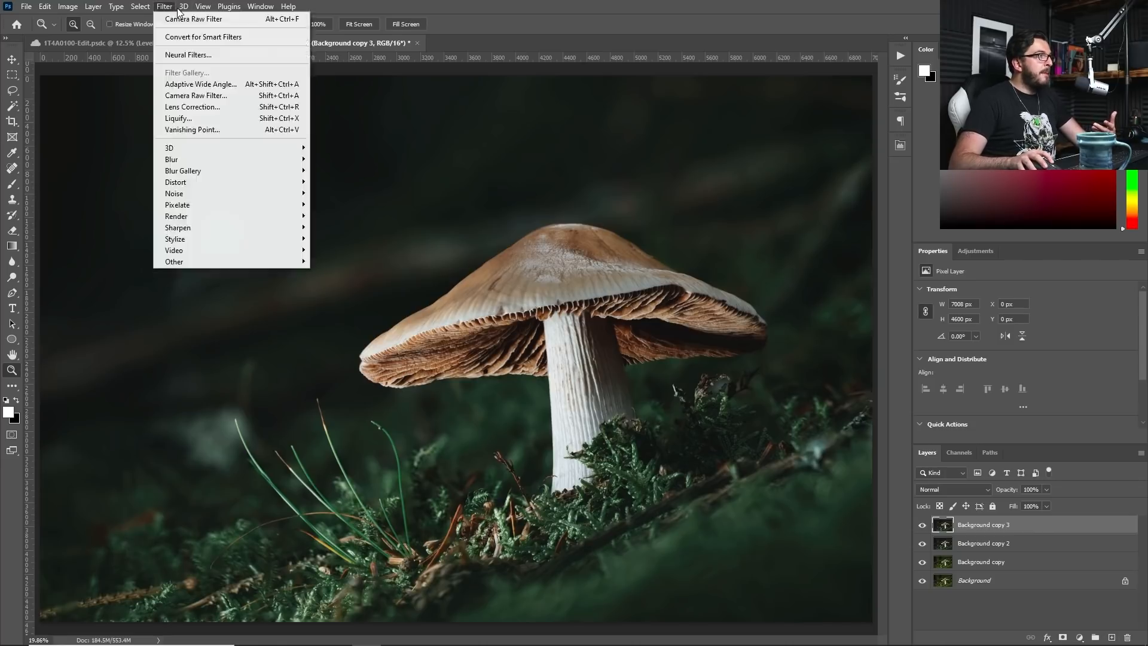
pyautogui.click(198, 95)
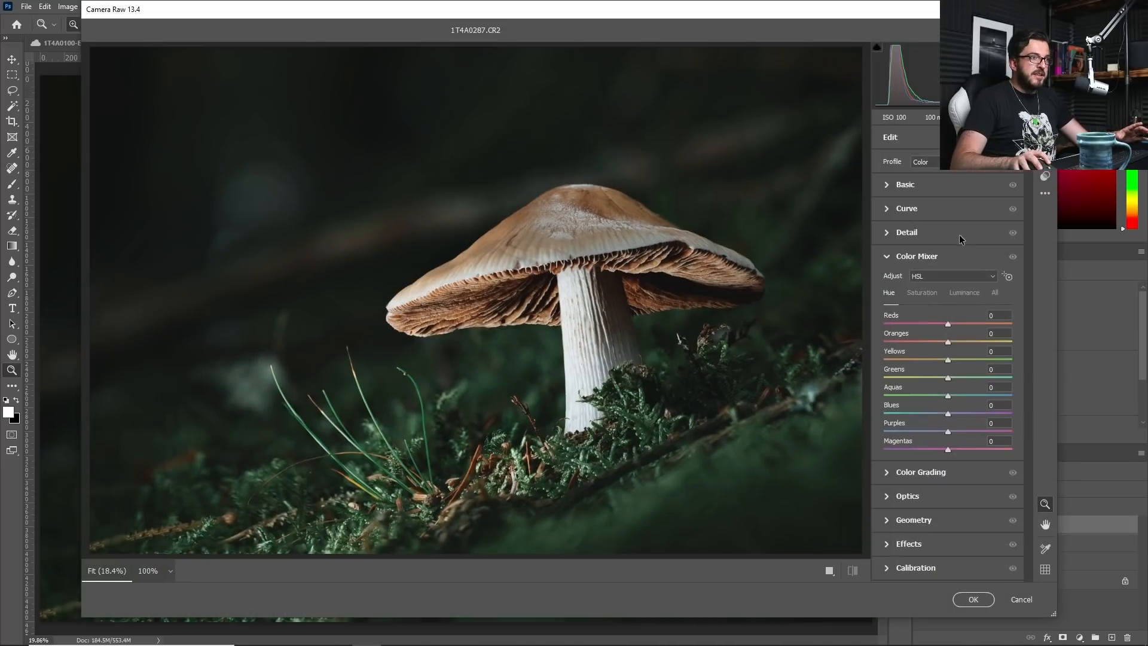
# Step: Preview the A5 - RAW - 1/2 preset from VSCO Mobile Presets 01 - RAW and return to the Camera Raw edit controls
pyautogui.scroll(-10, 1019, 383)
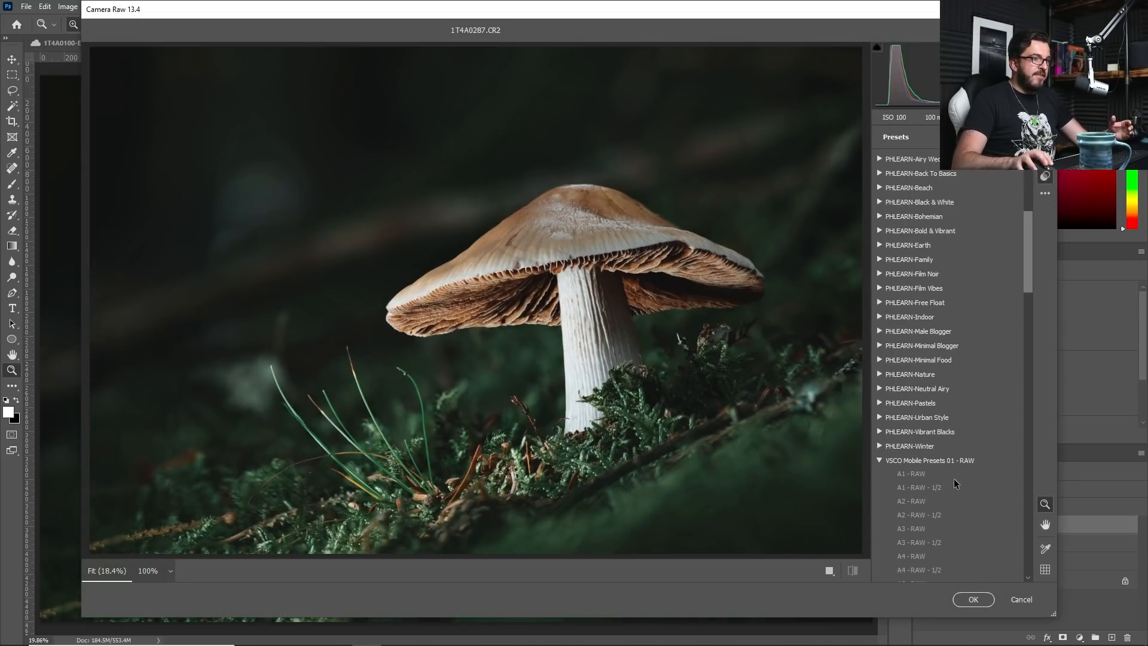
pyautogui.scroll(-5, 945, 530)
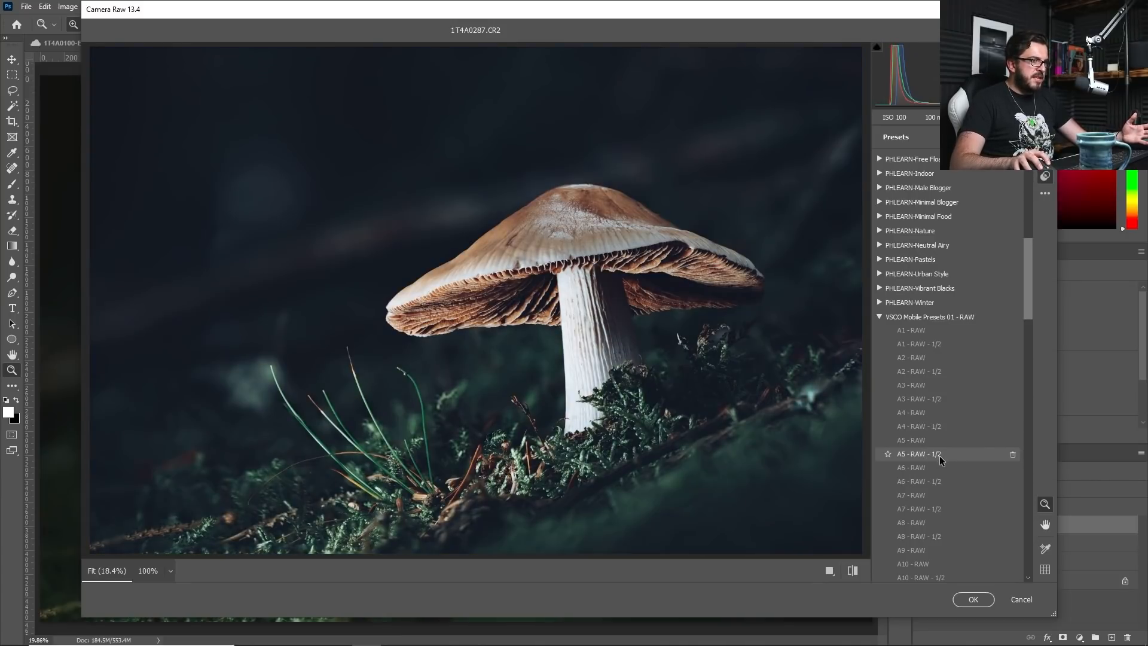
pyautogui.scroll(-2, 940, 458)
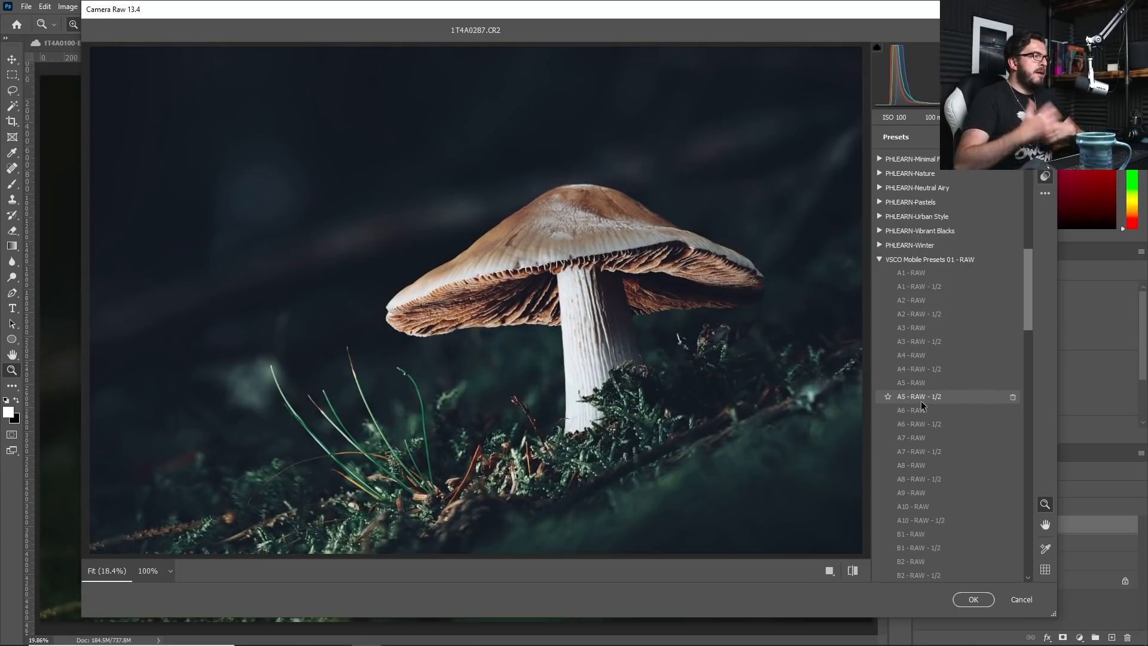
pyautogui.click(920, 398)
pyautogui.press('e')
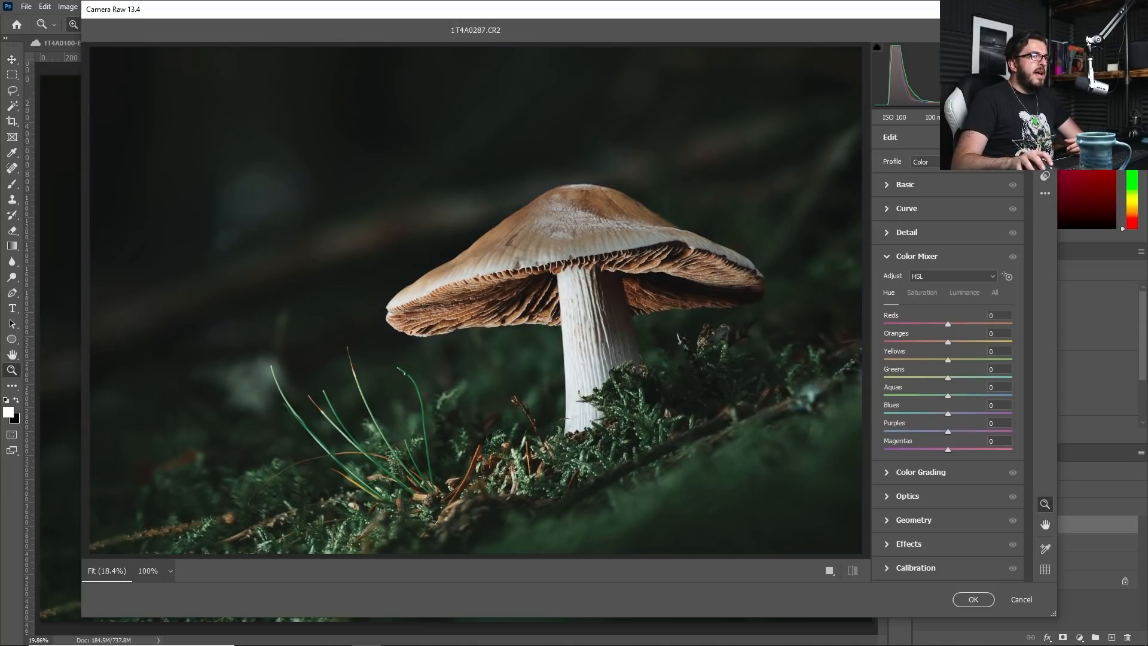
# Step: Color grade the shadows with hue 239, saturation 28 and luminance +5
pyautogui.click(883, 471)
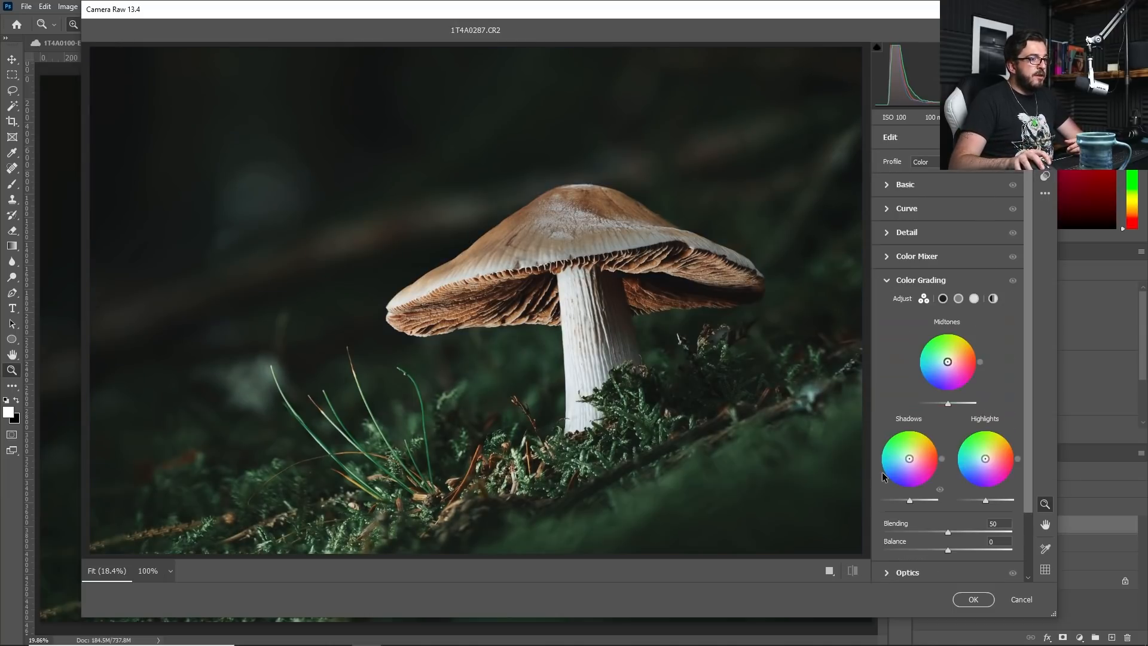
pyautogui.scroll(-3, 881, 421)
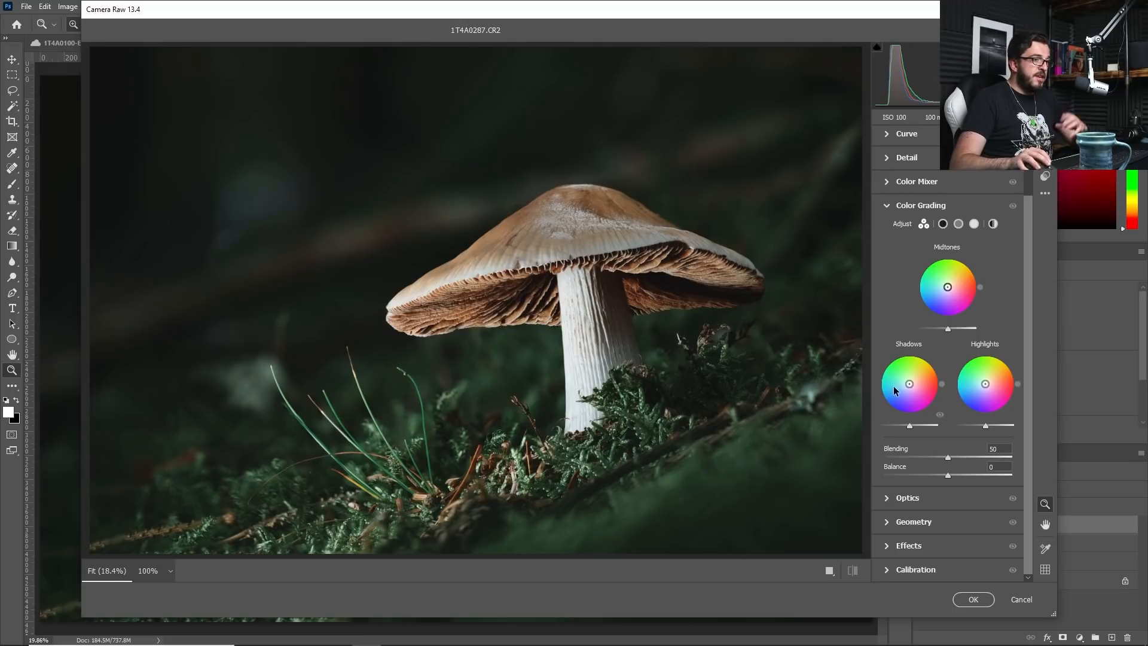
pyautogui.moveTo(909, 383); pyautogui.dragTo(910, 384)
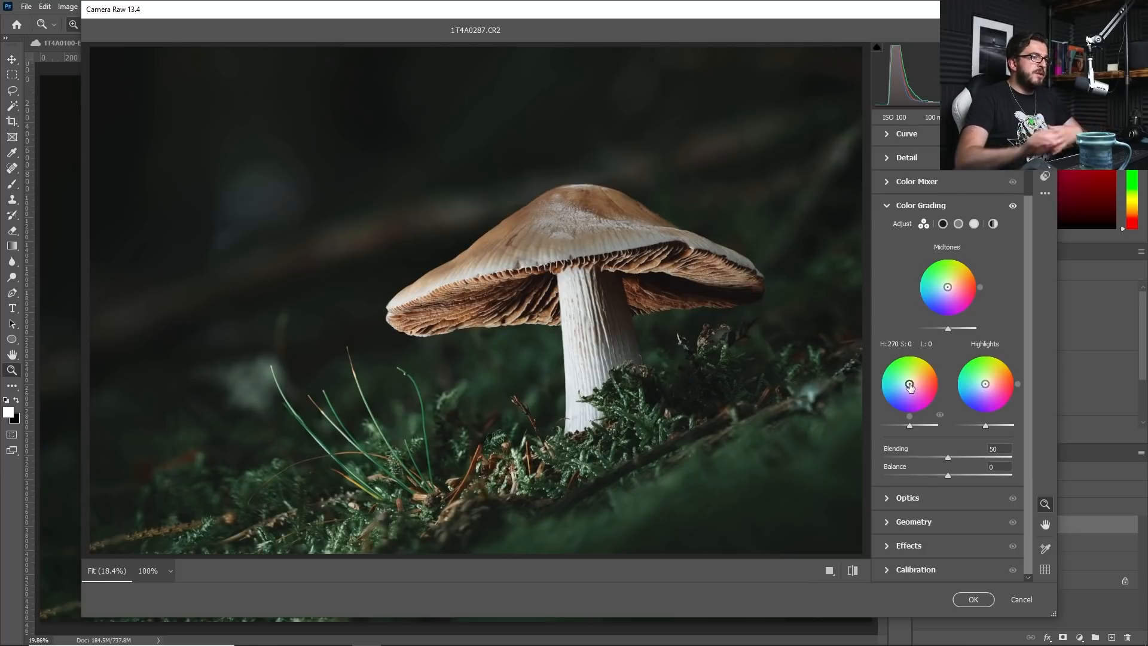
pyautogui.click(943, 224)
pyautogui.moveTo(950, 315); pyautogui.dragTo(919, 366)
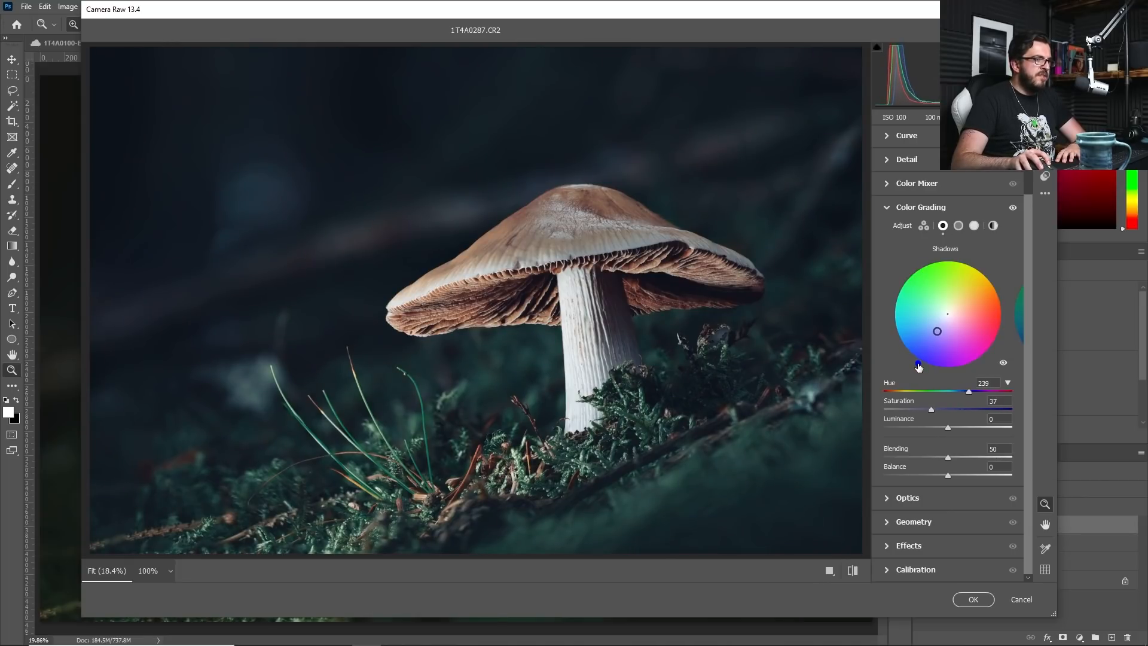
pyautogui.moveTo(918, 367); pyautogui.dragTo(904, 343)
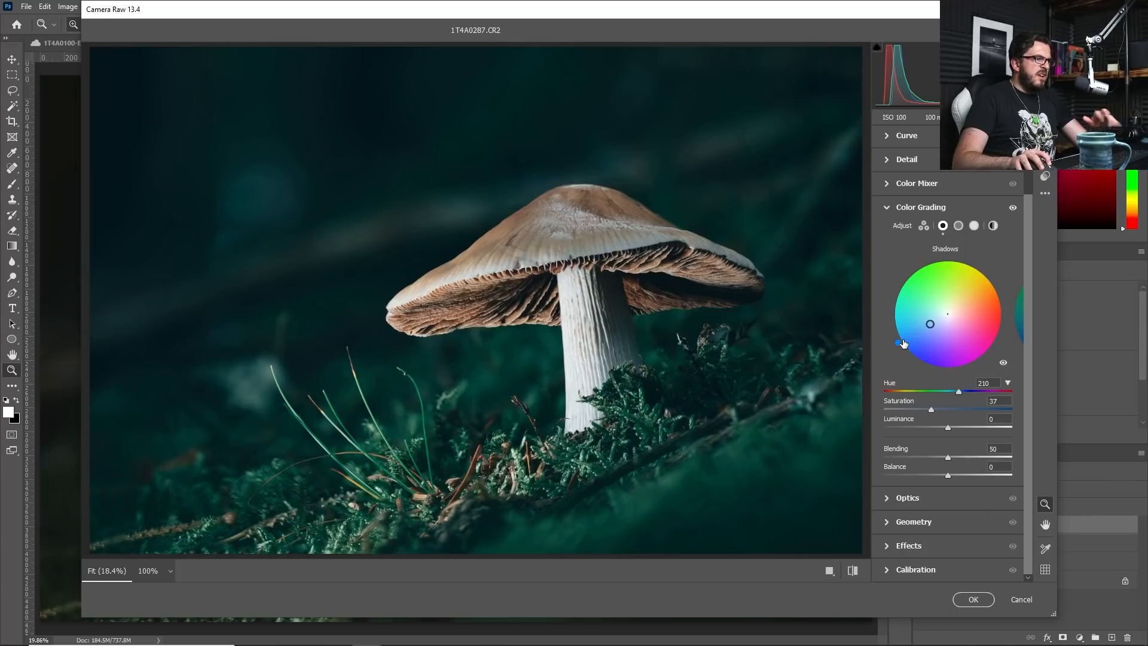
pyautogui.moveTo(904, 344); pyautogui.dragTo(920, 365)
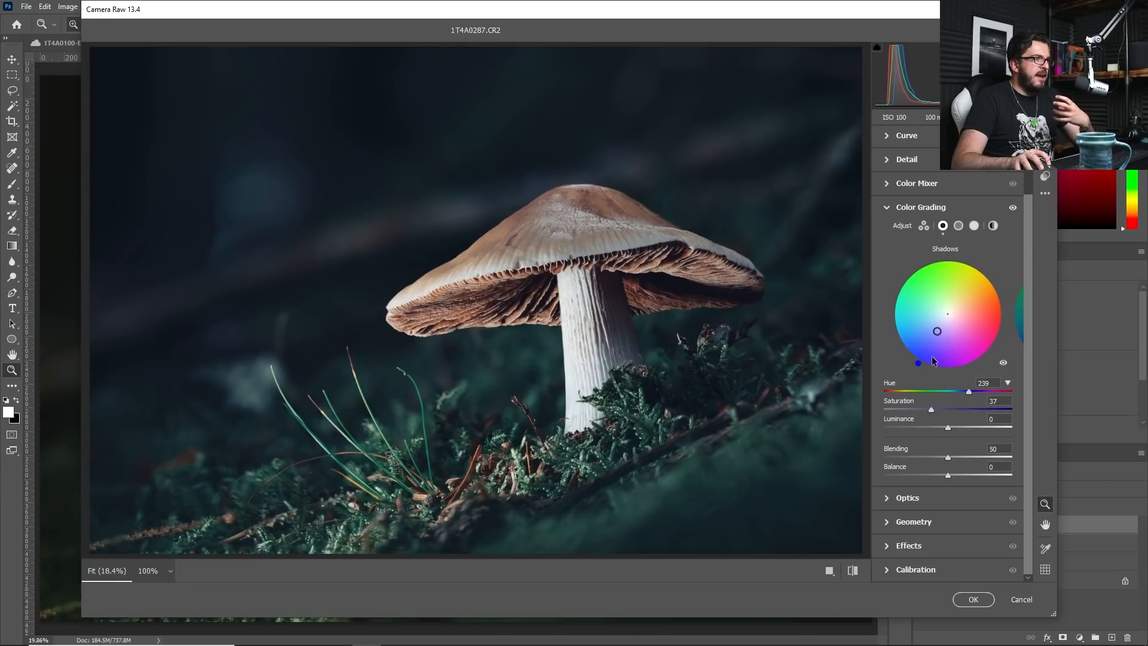
pyautogui.moveTo(930, 409); pyautogui.dragTo(950, 438)
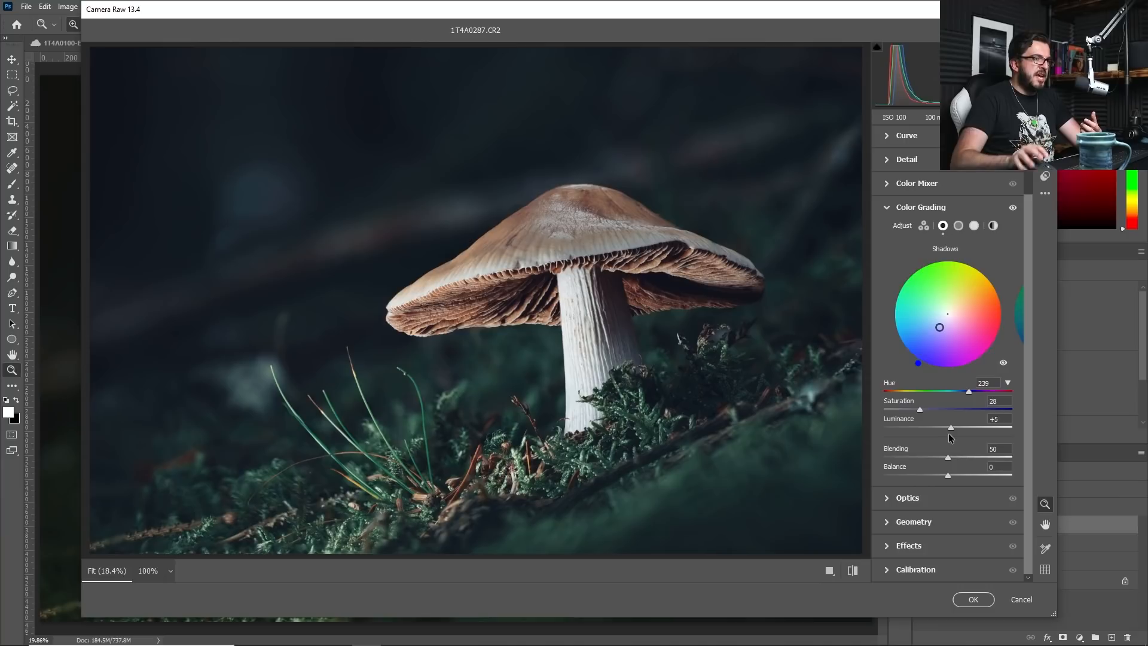
# Step: Color grade the highlights with hue 32 and saturation 10, and apply the Camera Raw edits to the layer
pyautogui.click(975, 226)
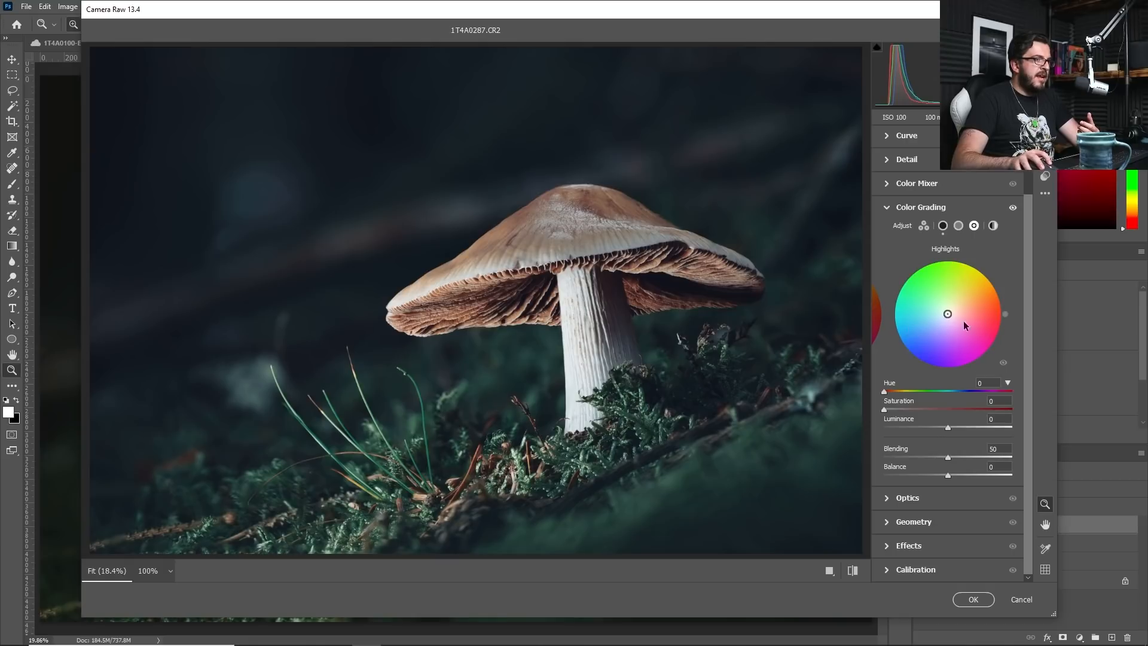
pyautogui.moveTo(1007, 314); pyautogui.dragTo(954, 312)
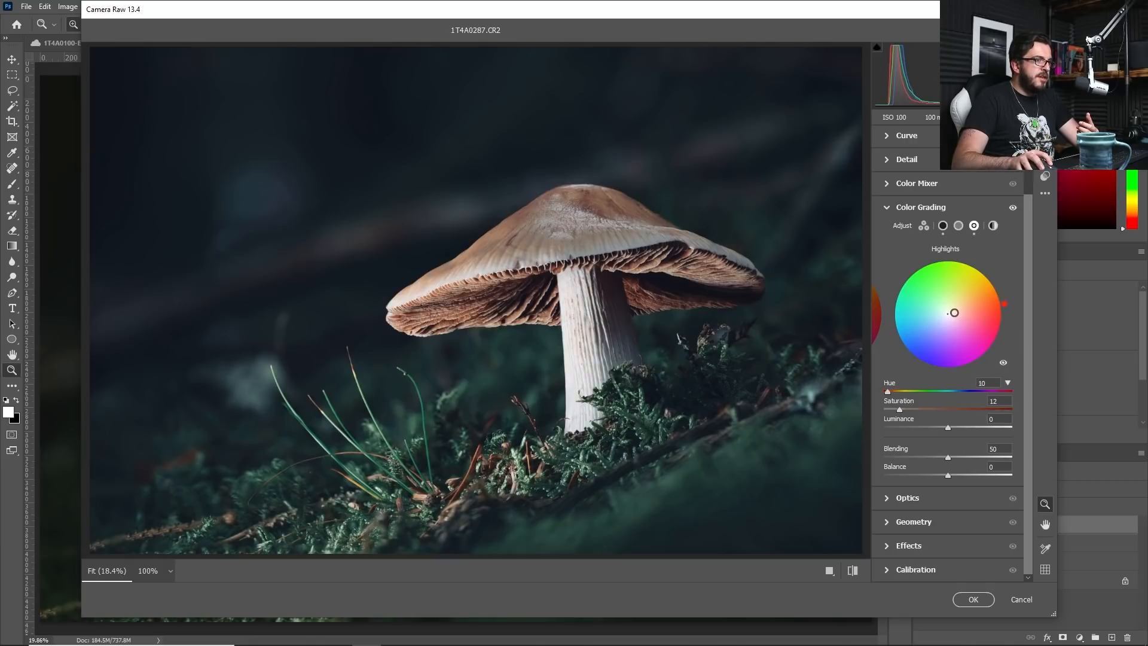
pyautogui.moveTo(902, 411)
pyautogui.mouseDown()
pyautogui.moveTo(935, 414)
pyautogui.moveTo(915, 414)
pyautogui.moveTo(897, 392)
pyautogui.moveTo(900, 412)
pyautogui.moveTo(882, 413)
pyautogui.mouseUp()
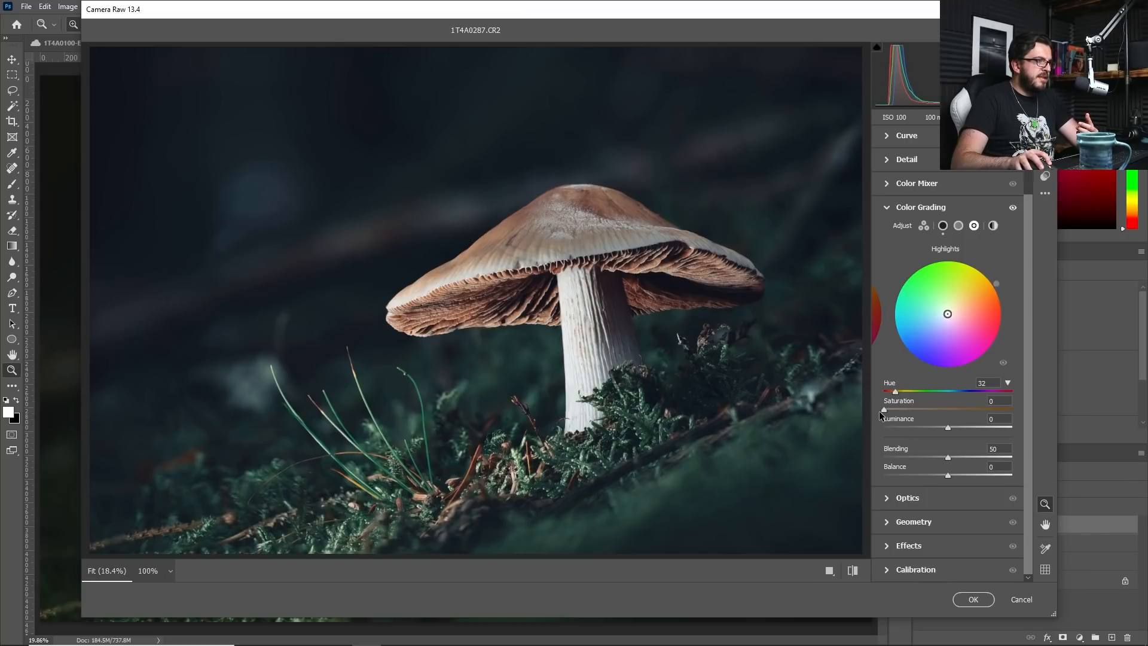
pyautogui.moveTo(884, 410); pyautogui.dragTo(897, 415)
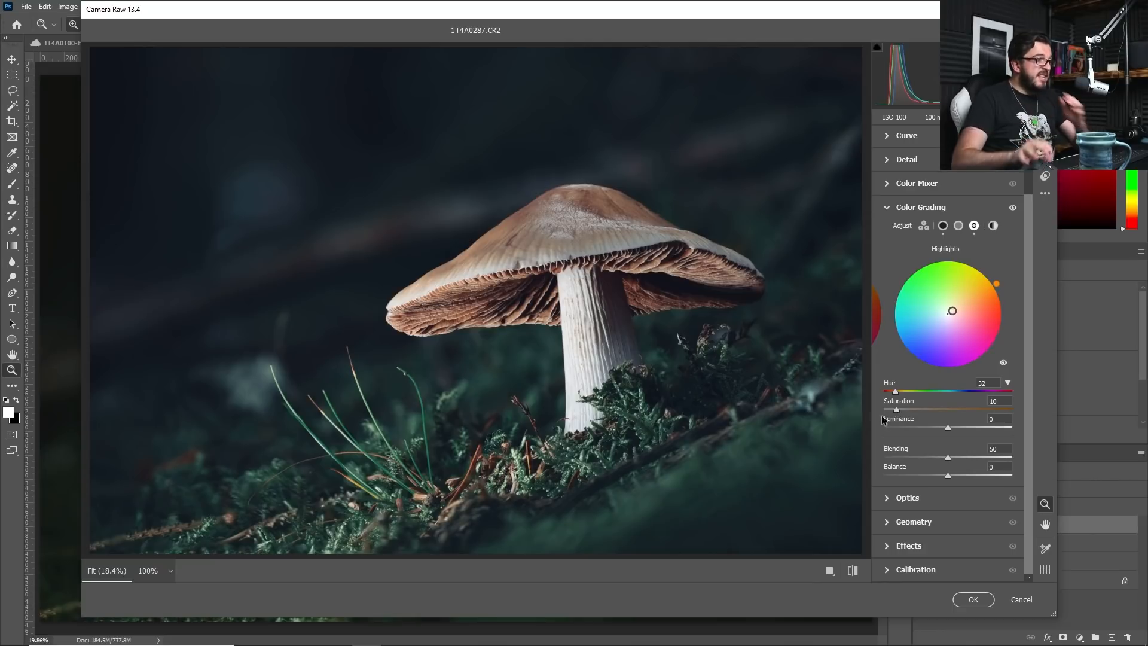
pyautogui.click(973, 600)
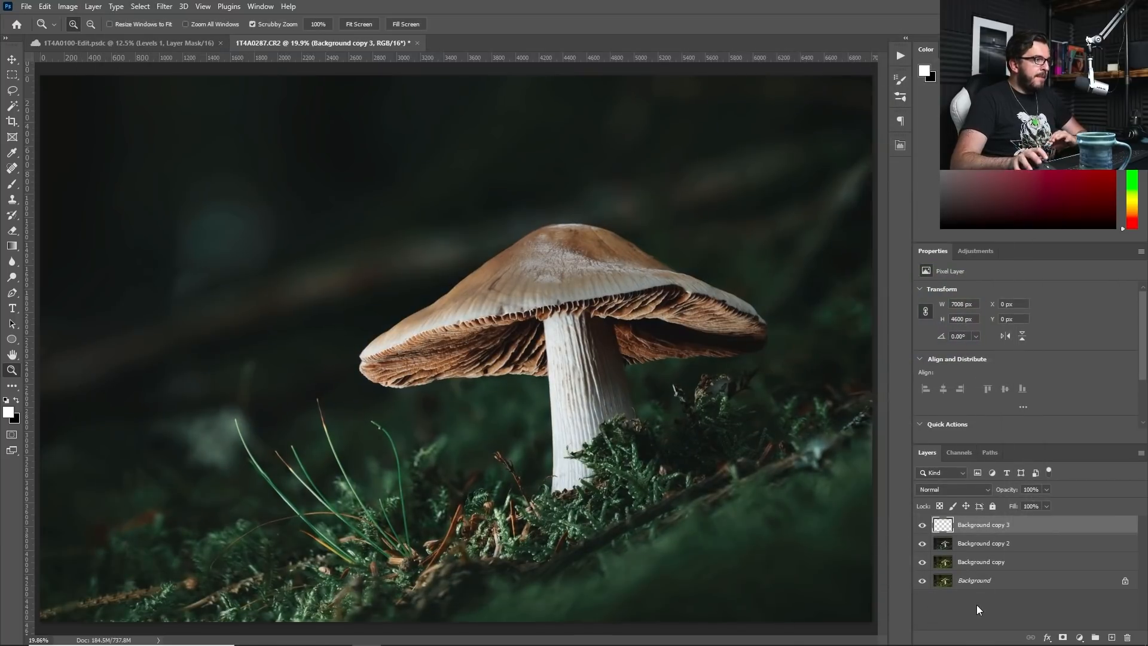
# Step: Toggle the visibility of the Background copy 3 layer to compare the image with and without the blue shadow grading
pyautogui.click(922, 525)
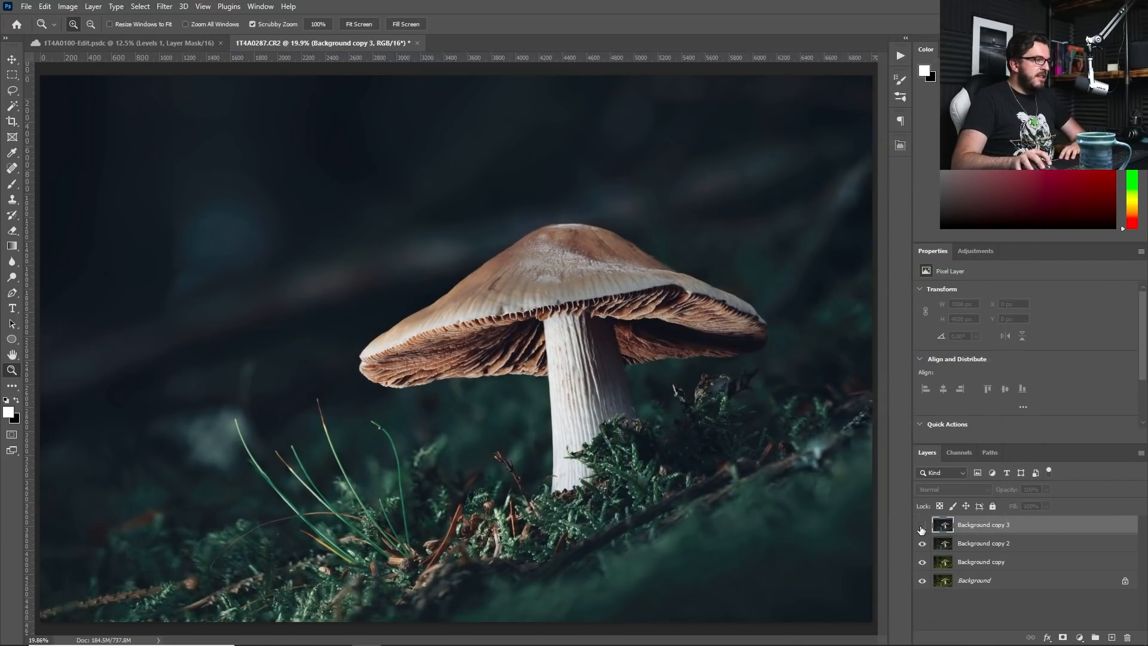
pyautogui.click(922, 525)
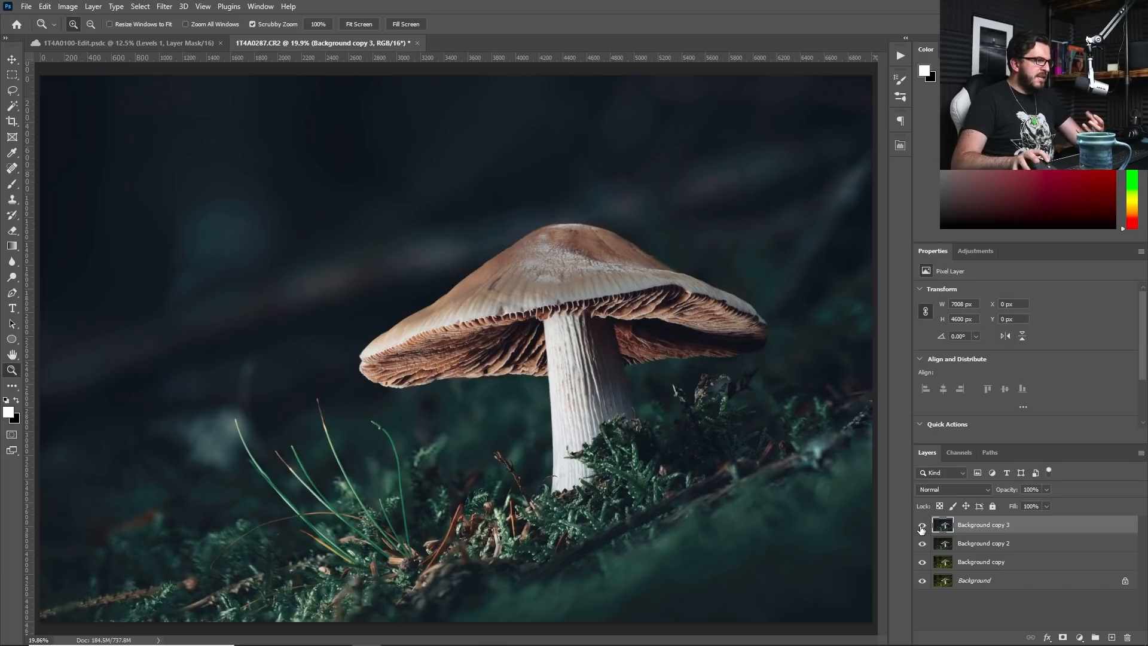
pyautogui.click(922, 526)
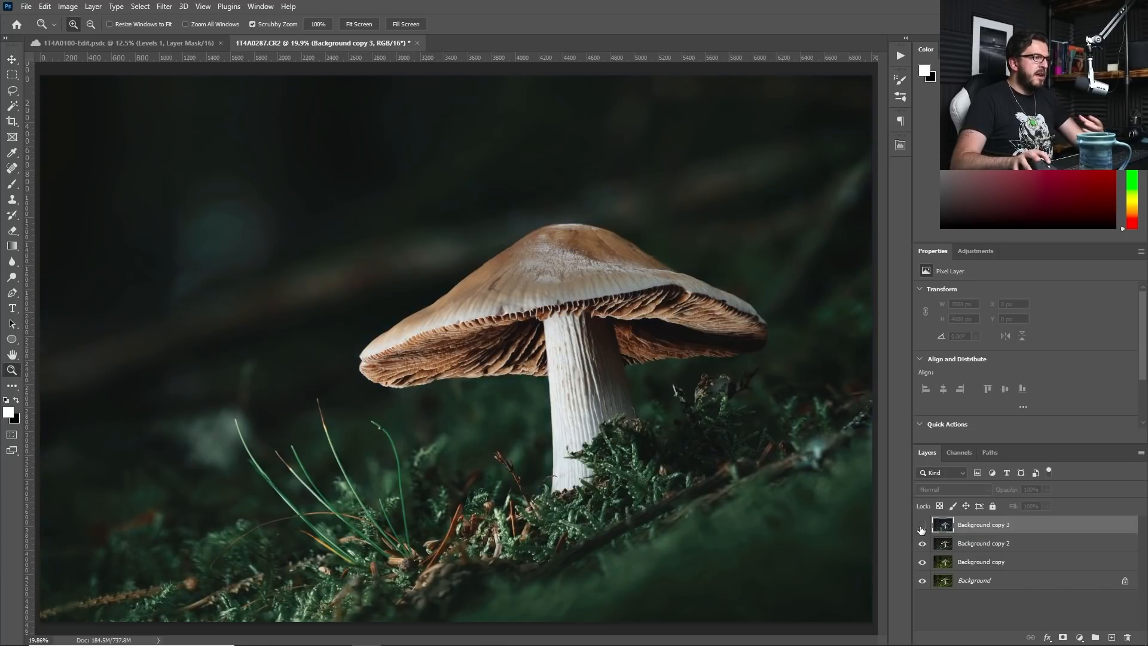
pyautogui.click(921, 526)
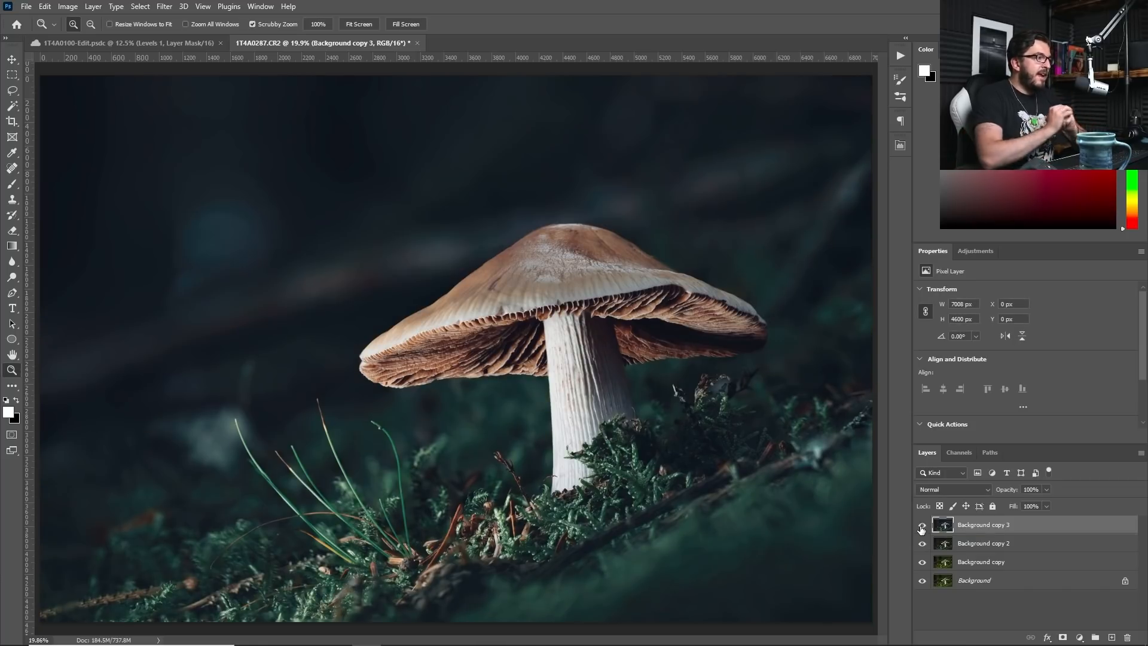
pyautogui.click(922, 526)
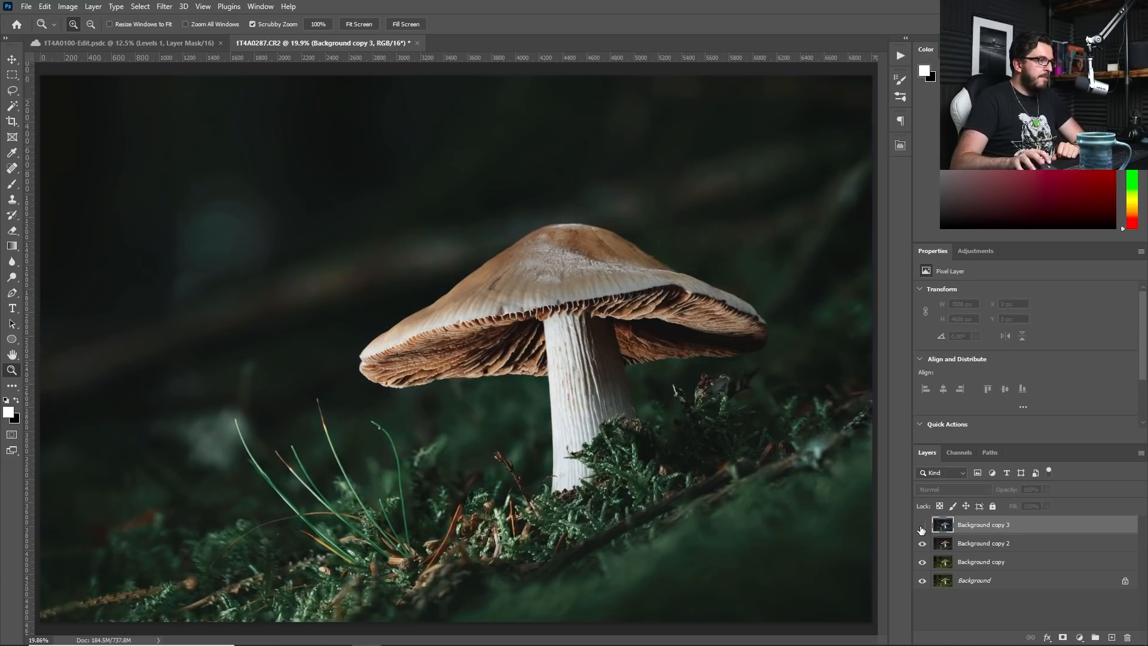
pyautogui.click(922, 527)
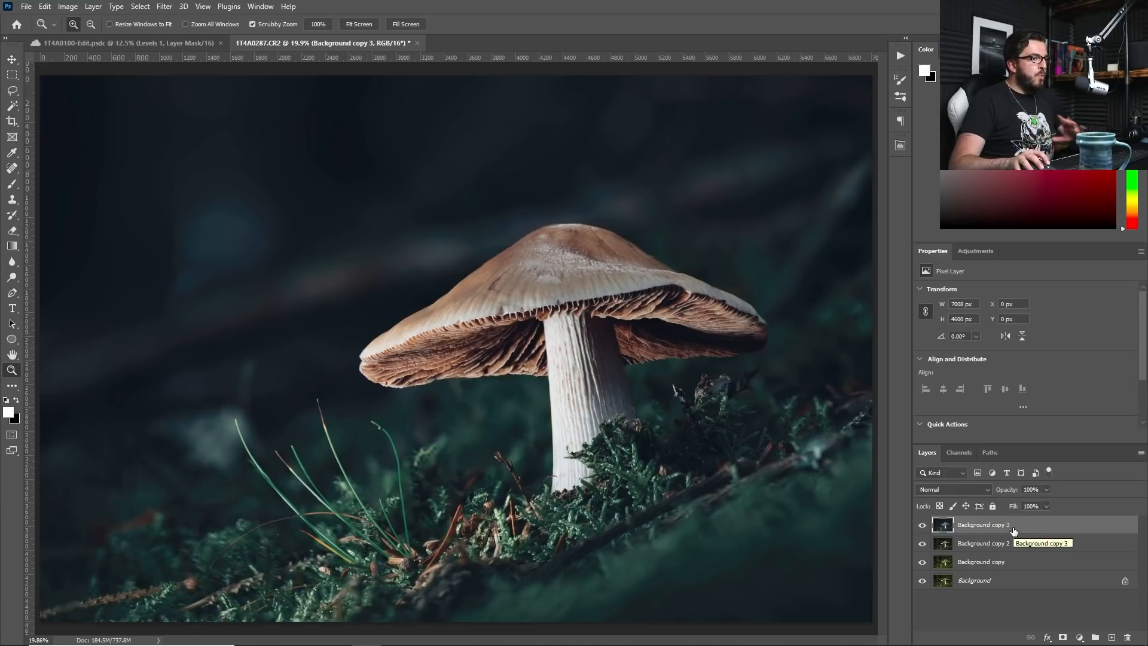
# Step: Duplicate the Background copy 3 layer and clip a Levels adjustment to the duplicate, with black input 22 and white input 123
pyautogui.hotkey('ctrl', 'j')
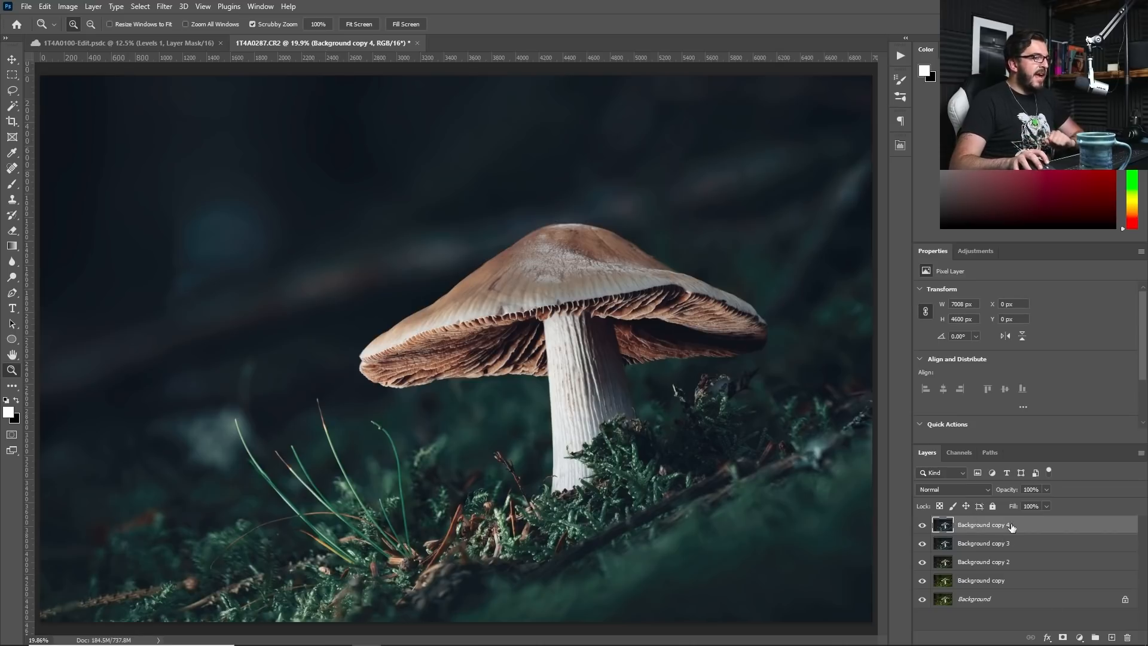
pyautogui.click(982, 255)
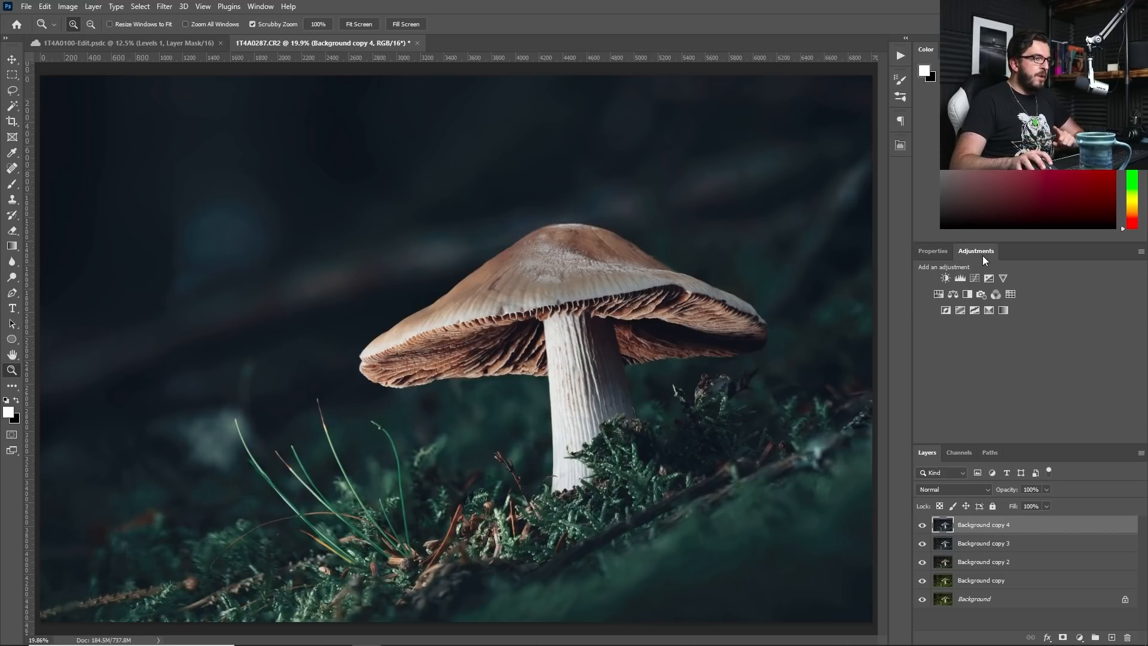
pyautogui.click(960, 278)
pyautogui.moveTo(1111, 377); pyautogui.dragTo(1032, 382)
pyautogui.moveTo(960, 378)
pyautogui.mouseDown()
pyautogui.moveTo(982, 381)
pyautogui.moveTo(973, 381)
pyautogui.mouseUp()
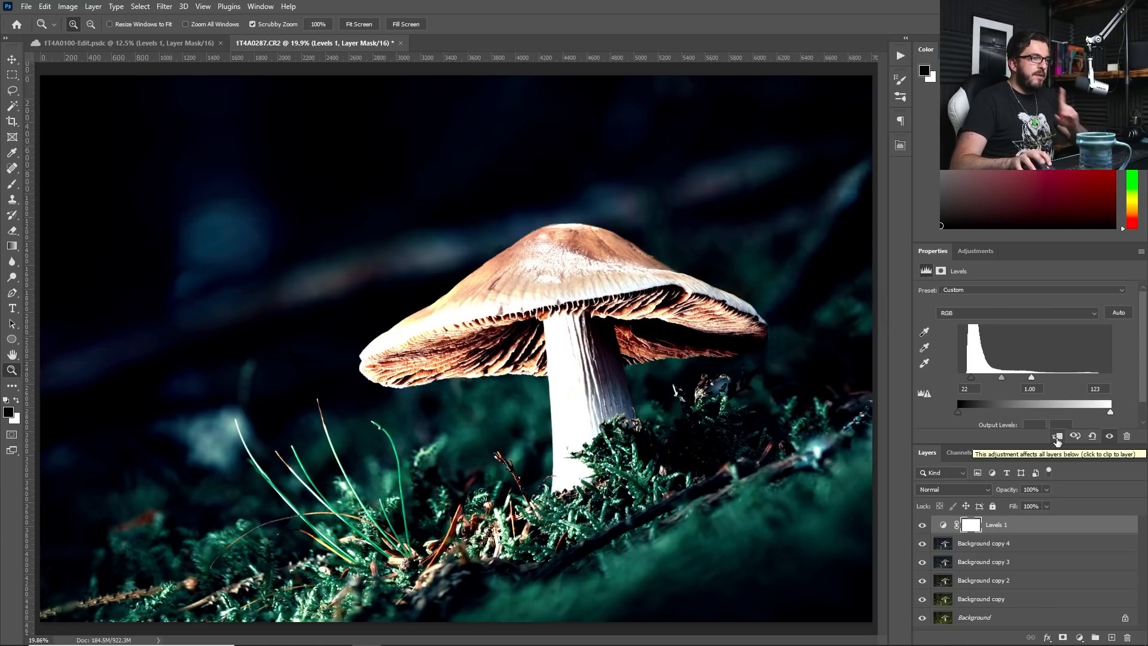
pyautogui.click(1057, 438)
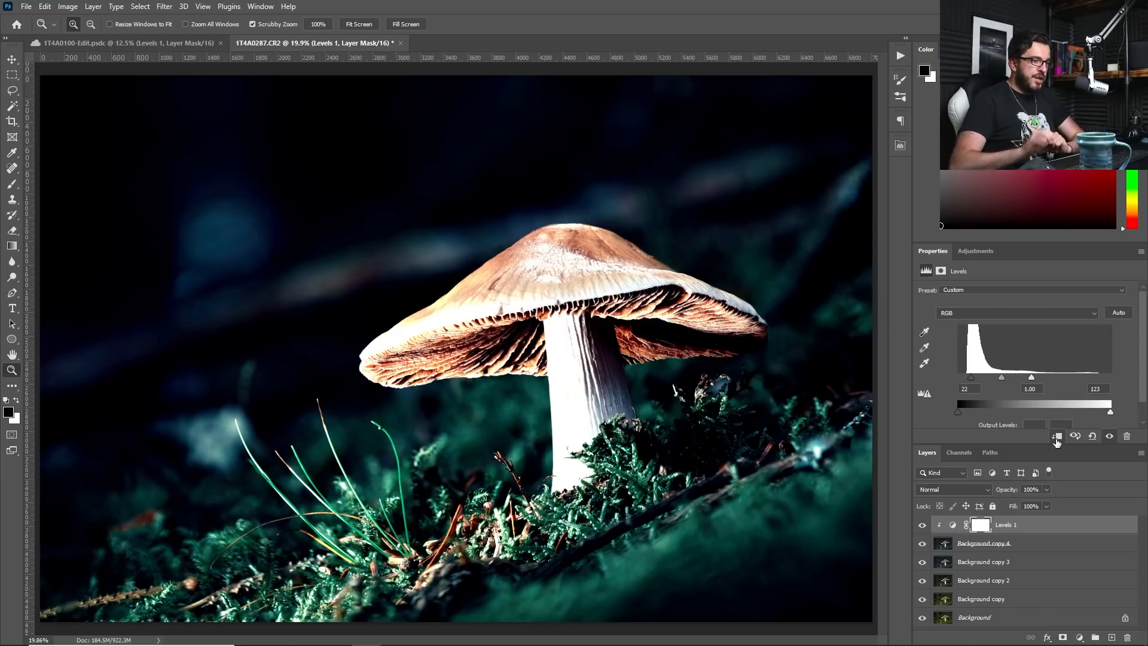
# Step: Apply a strong Gaussian Blur to the Background copy 4 layer beneath the clipped Levels adjustment
pyautogui.click(1024, 544)
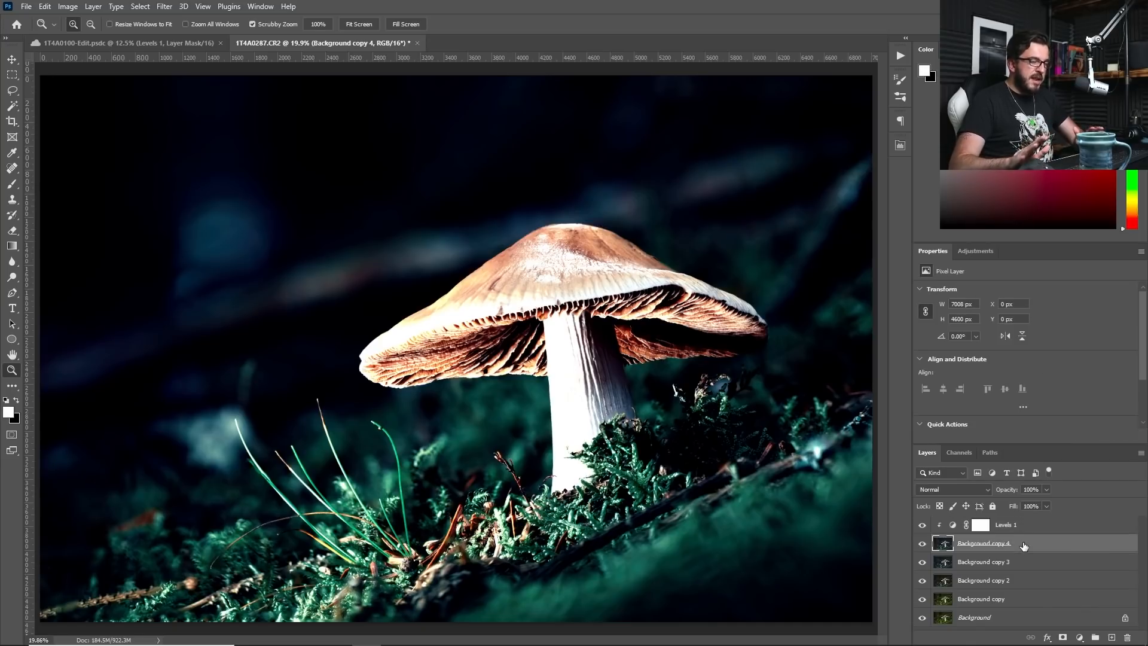
pyautogui.click(163, 6)
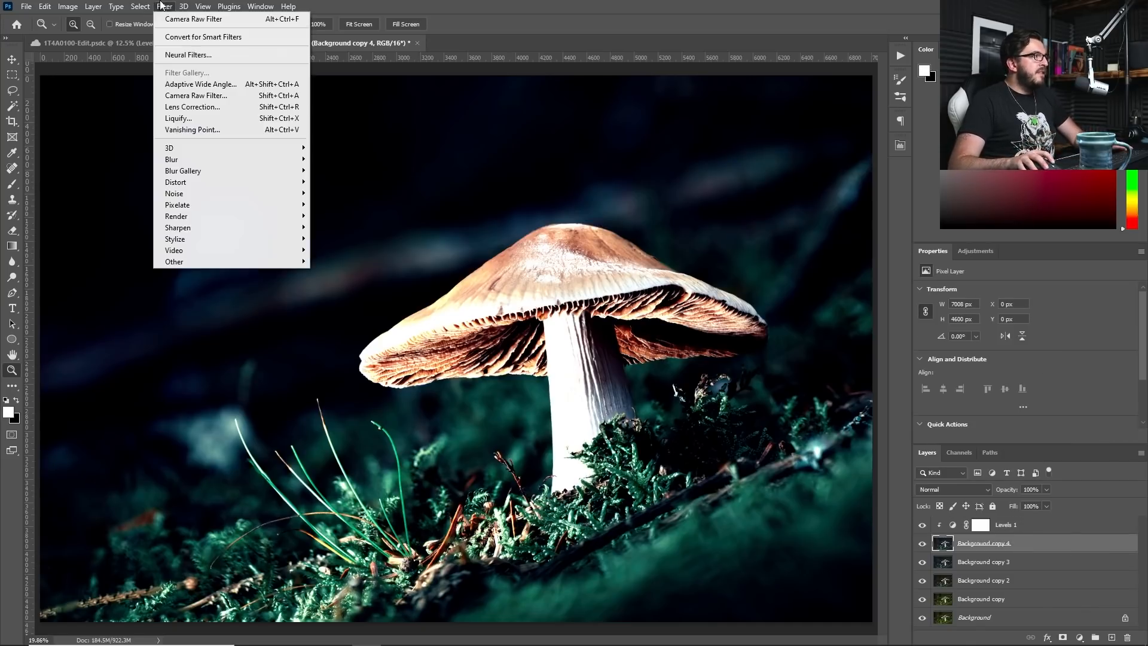
pyautogui.moveTo(269, 159)
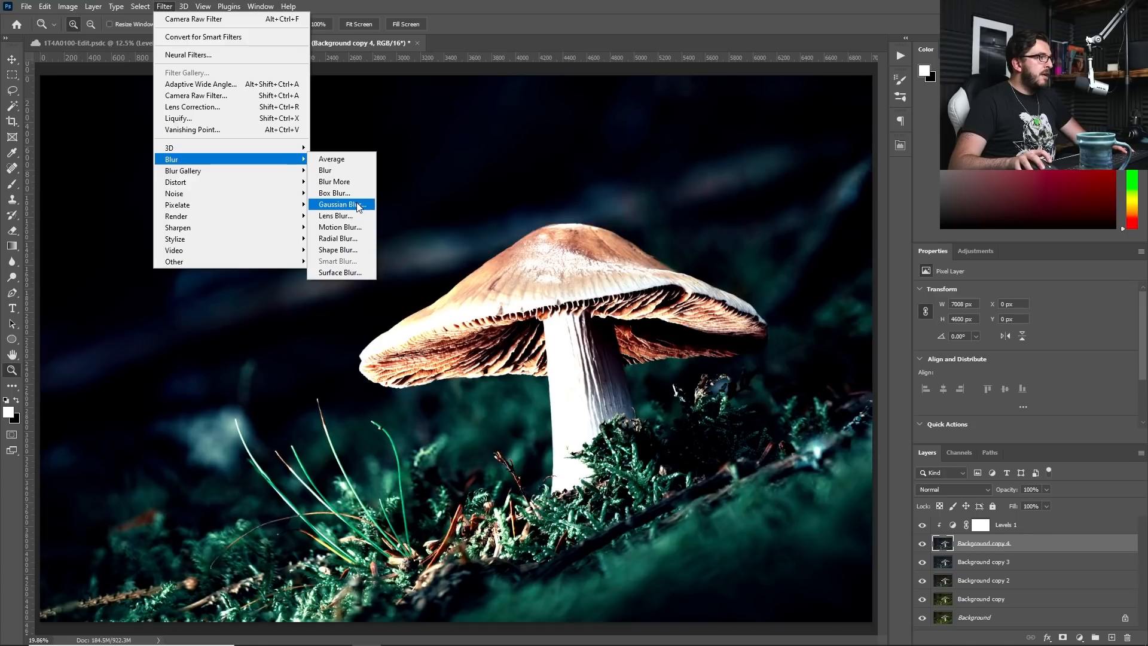
pyautogui.click(343, 205)
pyautogui.click(821, 152)
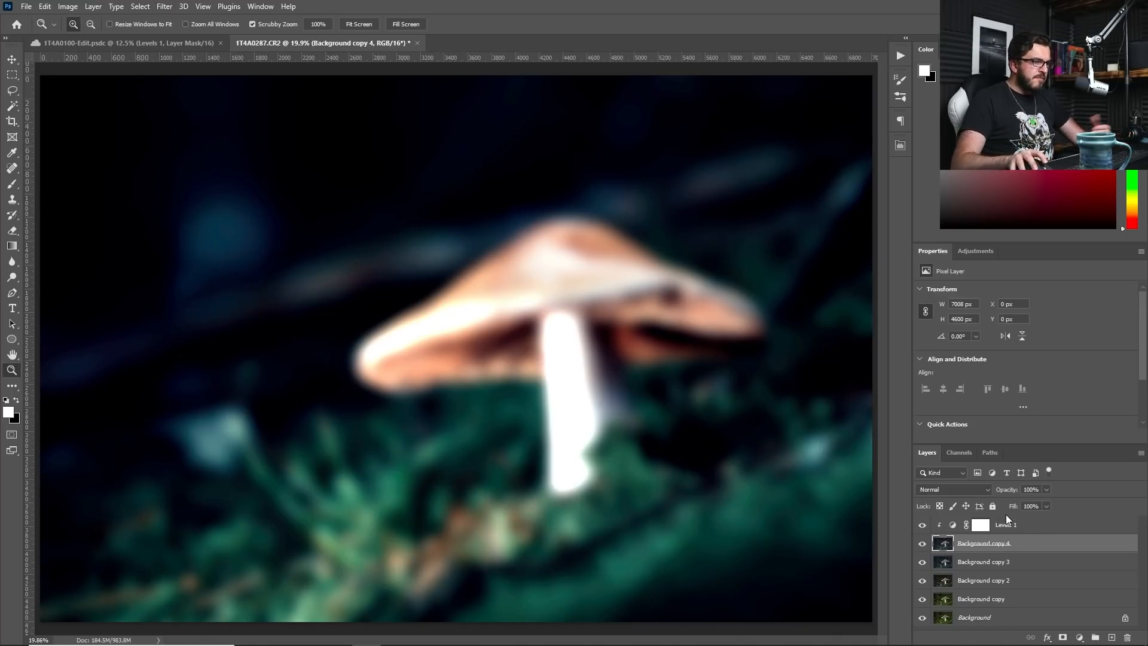
# Step: Reduce the opacity of the blurred Background copy 4 layer to 13%
pyautogui.click(1046, 489)
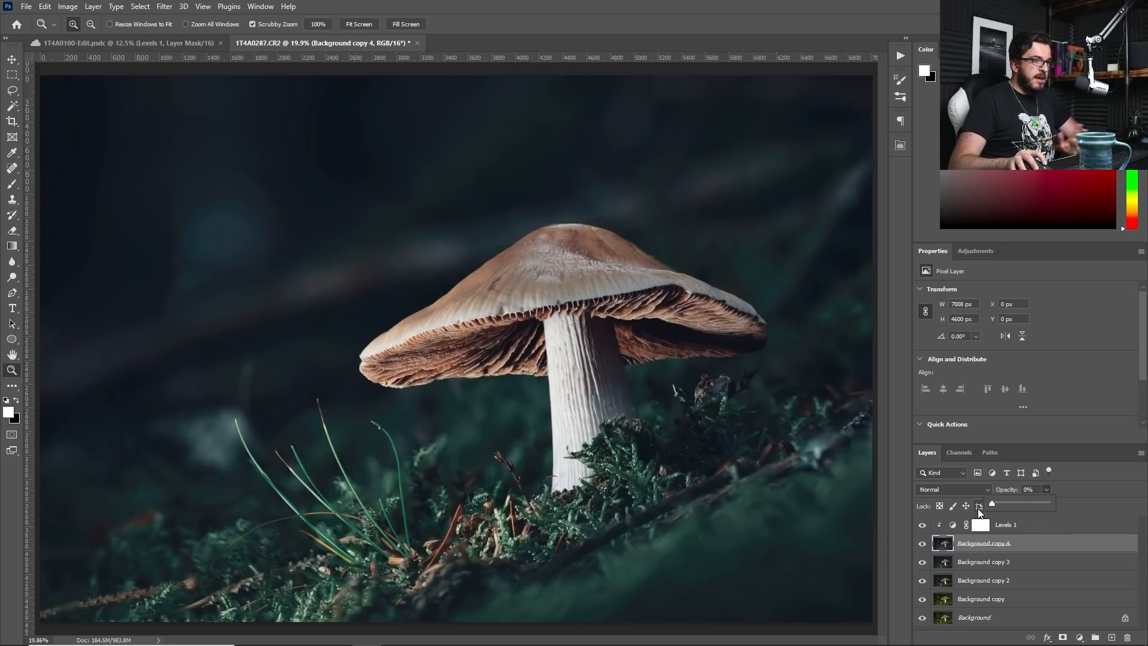
pyautogui.moveTo(993, 504); pyautogui.dragTo(995, 504)
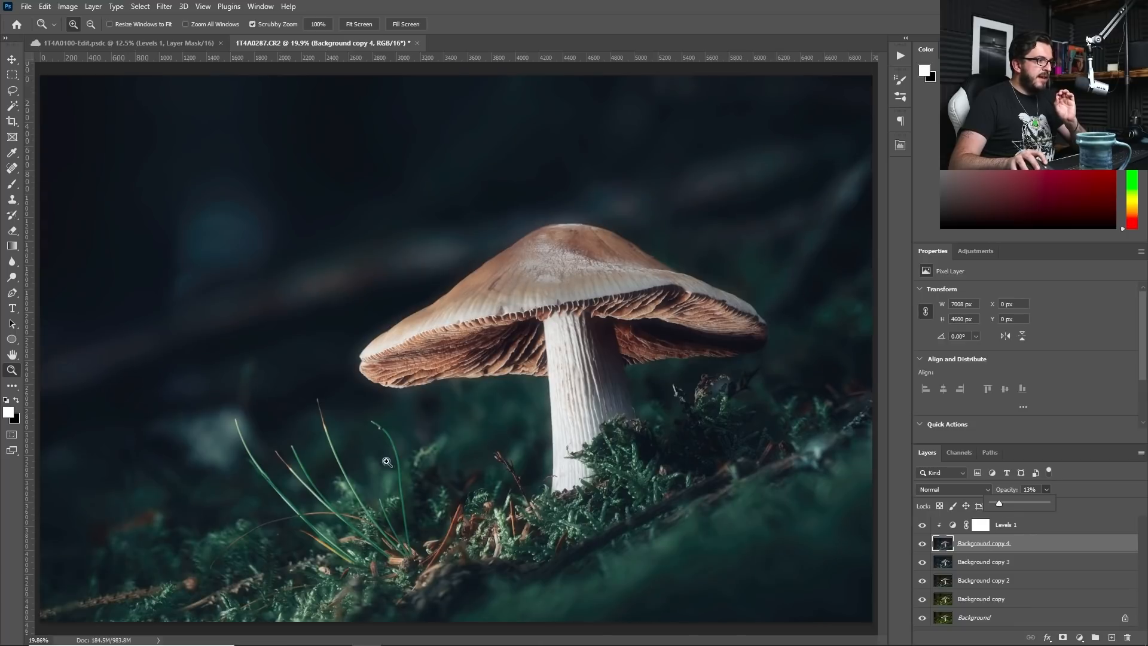
# Step: Inspect the mushroom cap and gills up close while toggling the Background copy 4 layer's visibility to judge the glow
pyautogui.click(406, 344)
pyautogui.click(460, 349)
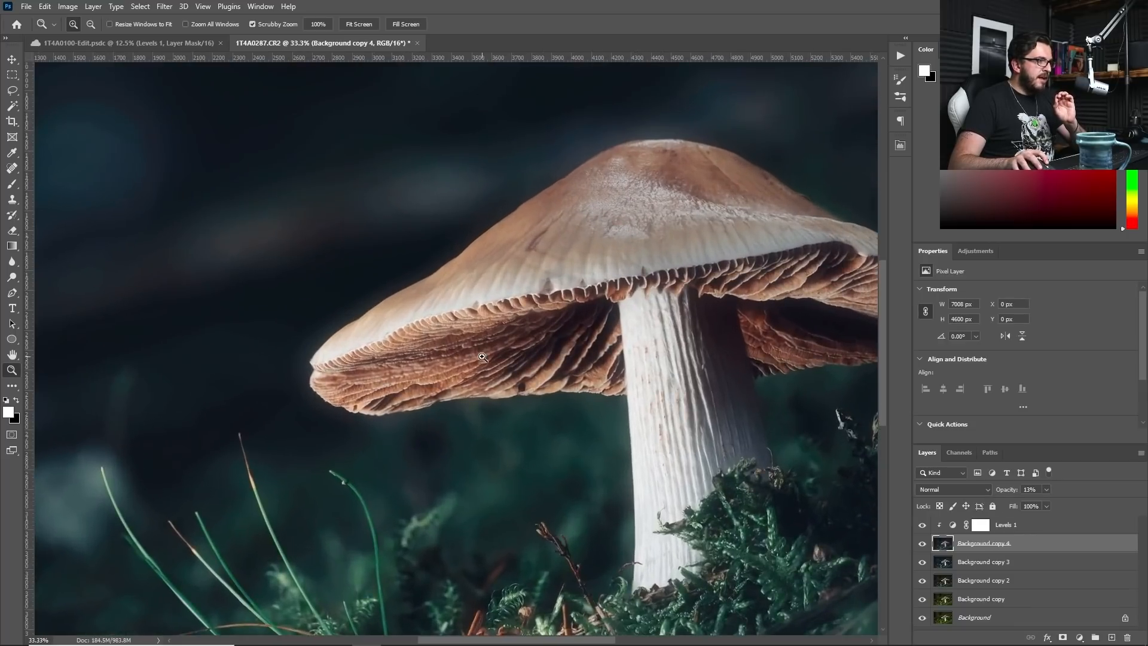
pyautogui.click(922, 543)
pyautogui.click(921, 545)
pyautogui.click(922, 545)
pyautogui.click(921, 544)
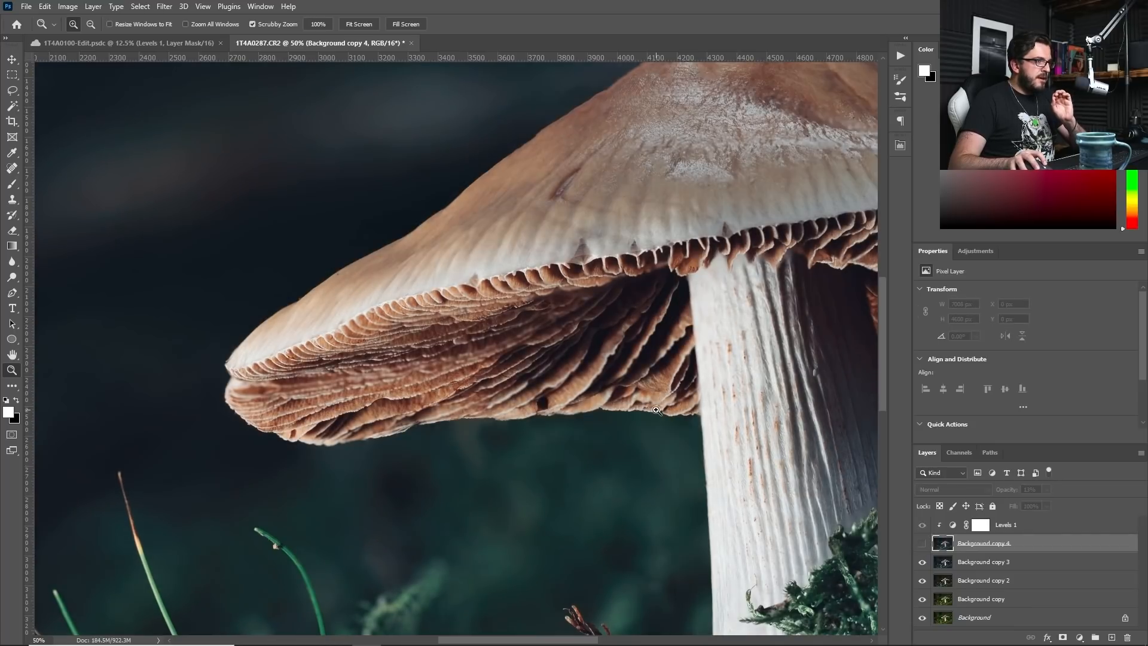
pyautogui.click(653, 413)
pyautogui.click(922, 544)
pyautogui.click(922, 544)
pyautogui.click(922, 544)
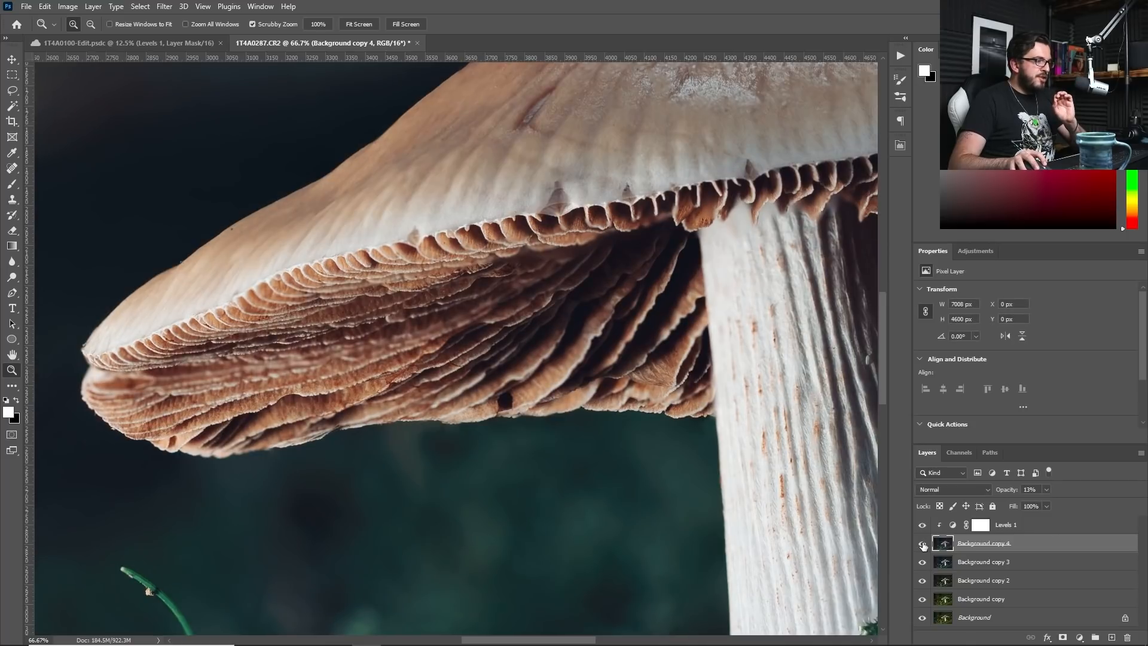
pyautogui.rightClick(518, 380)
pyautogui.click(544, 387)
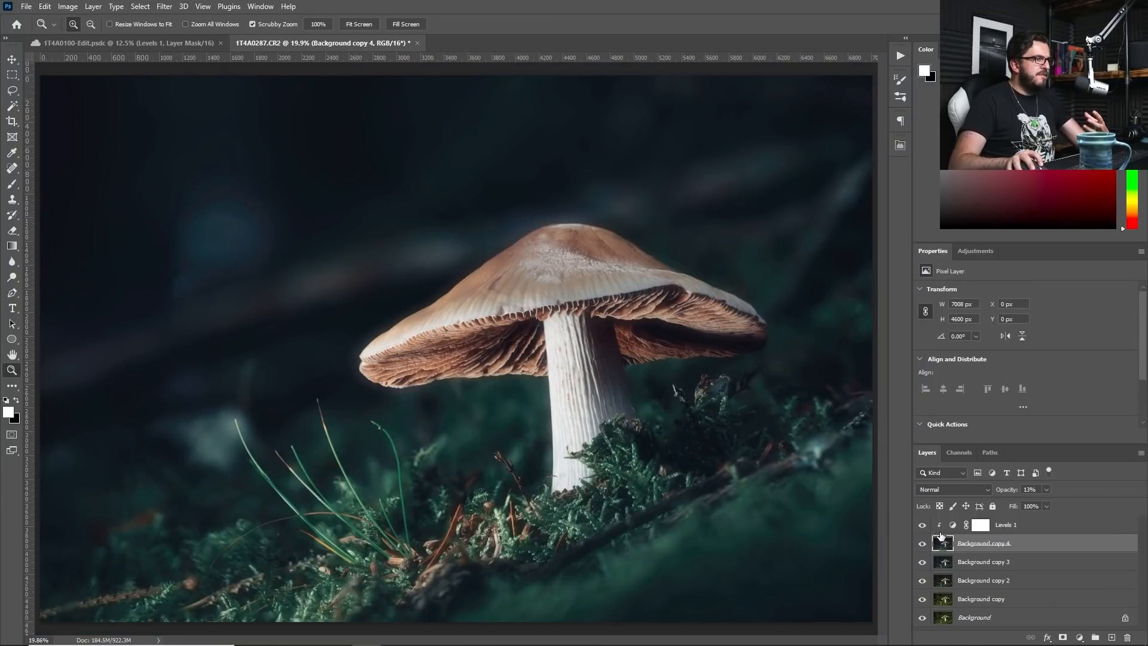
# Step: Set the Background copy 4 layer's opacity to 5% and toggle its visibility to compare the image with and without the glow
pyautogui.click(1047, 491)
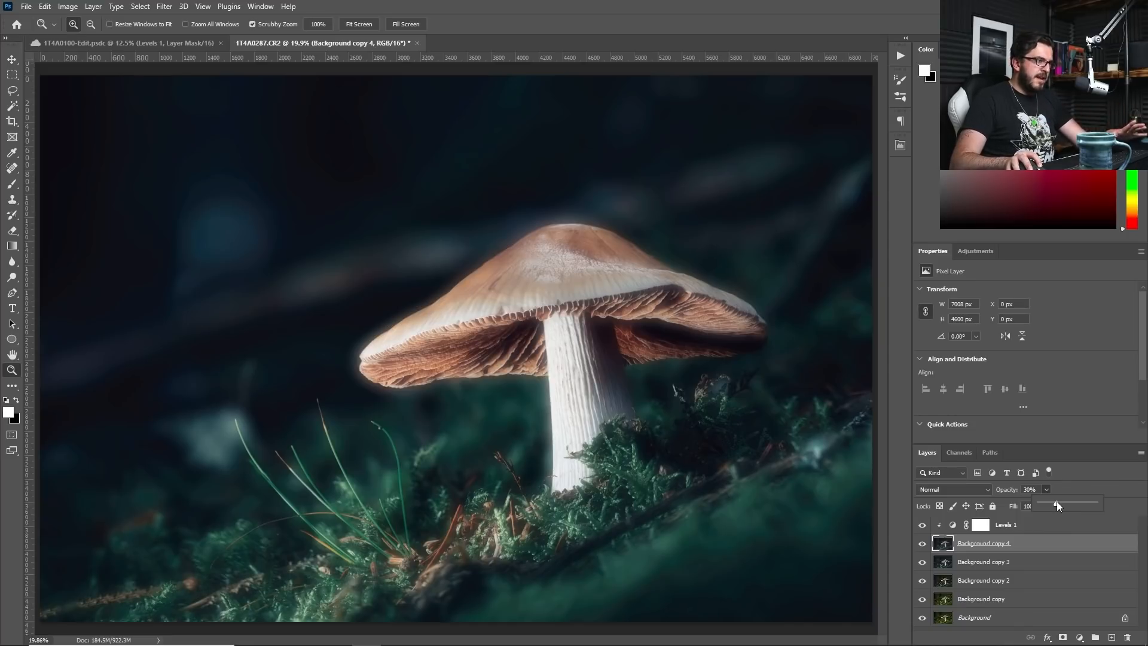
pyautogui.moveTo(1039, 500); pyautogui.dragTo(1042, 501)
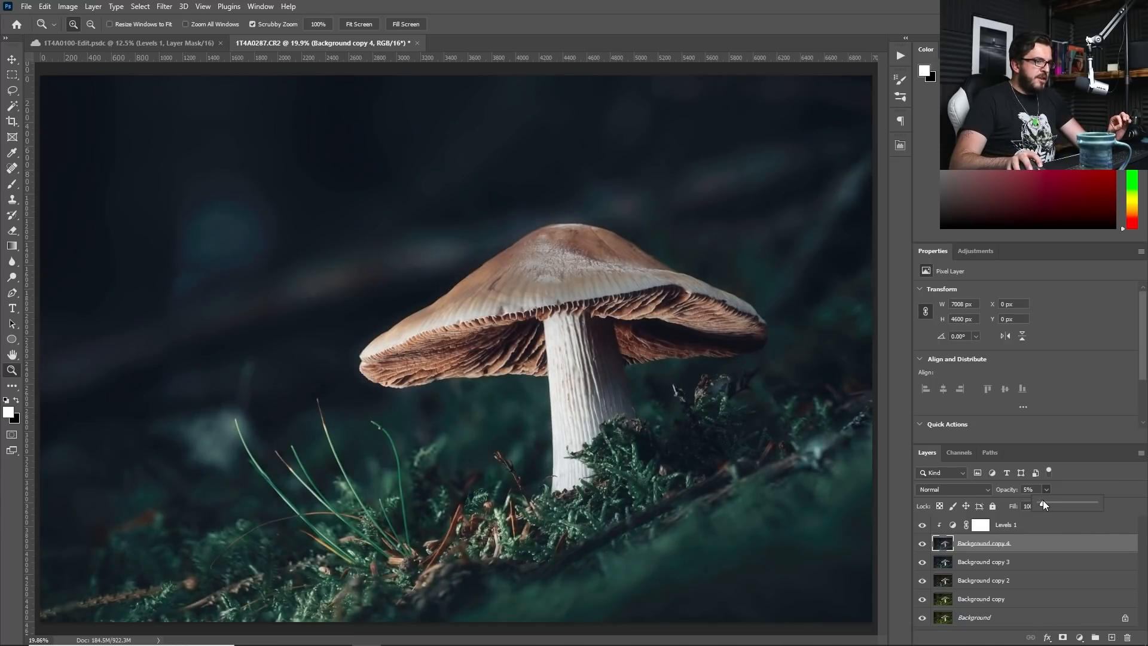
pyautogui.click(921, 543)
pyautogui.click(922, 543)
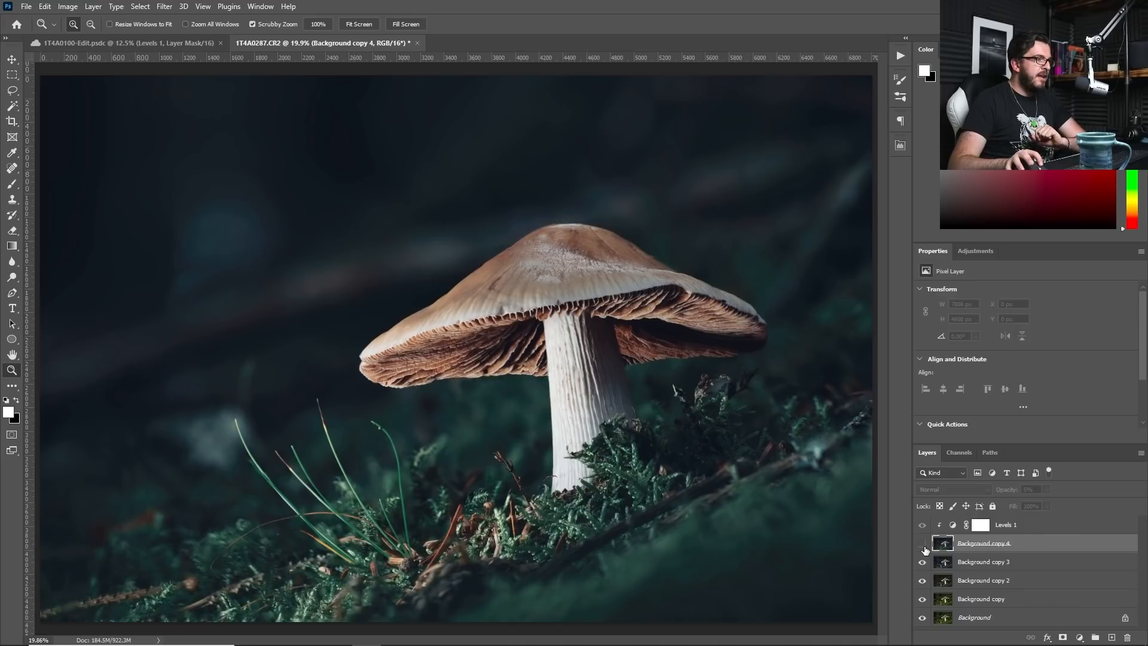
pyautogui.click(924, 545)
pyautogui.click(924, 545)
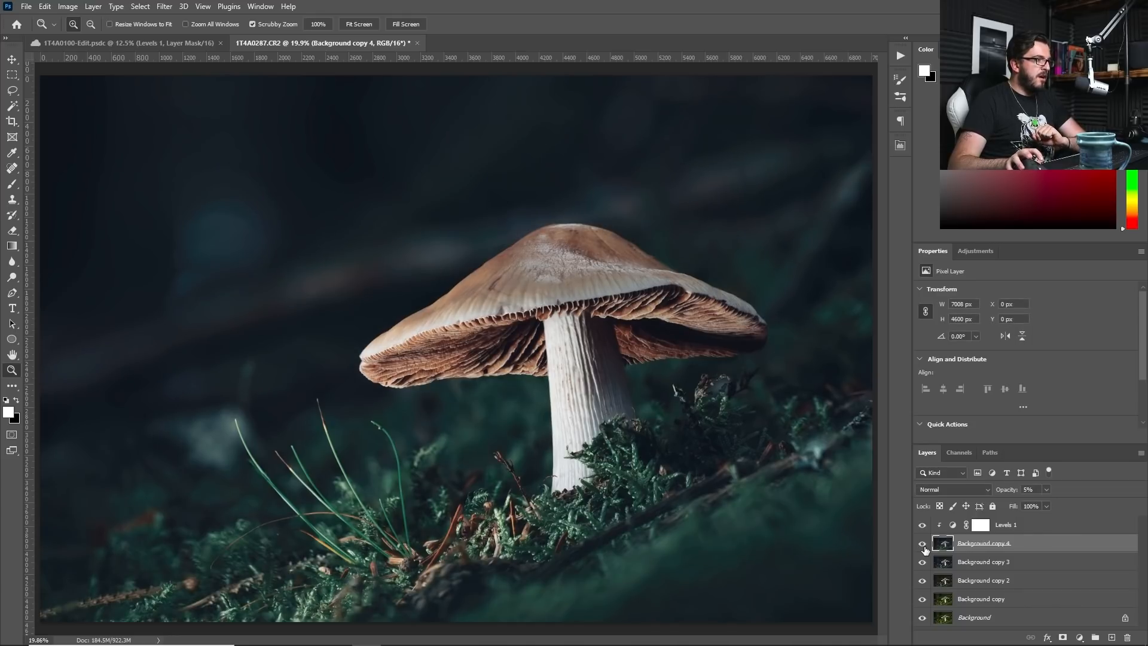
pyautogui.click(923, 545)
pyautogui.click(924, 546)
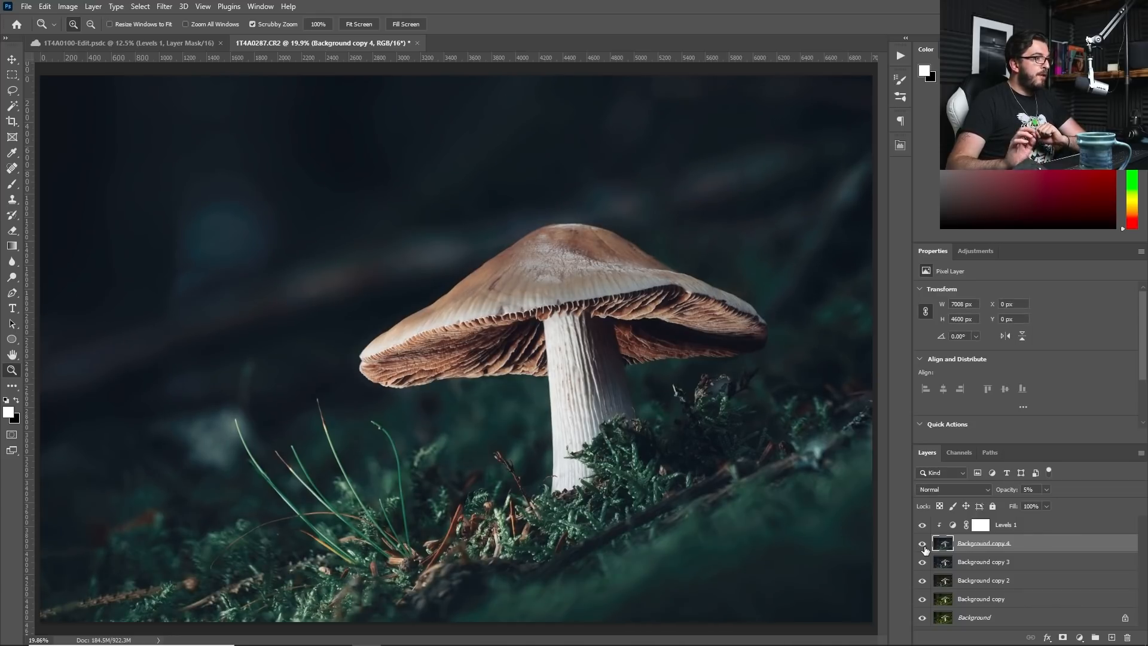
pyautogui.click(923, 545)
pyautogui.click(924, 545)
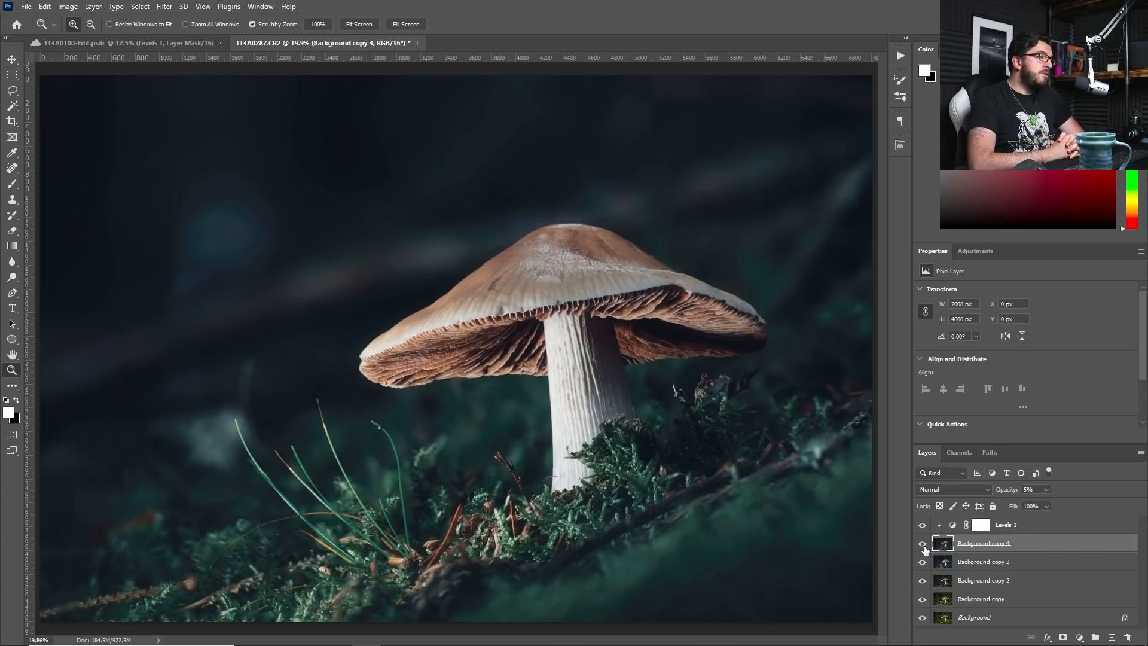
# Step: Hide every layer above the Background and show them again one by one, from Background copy up to Levels 1, to review each editing stage
pyautogui.moveTo(922, 524); pyautogui.dragTo(924, 601)
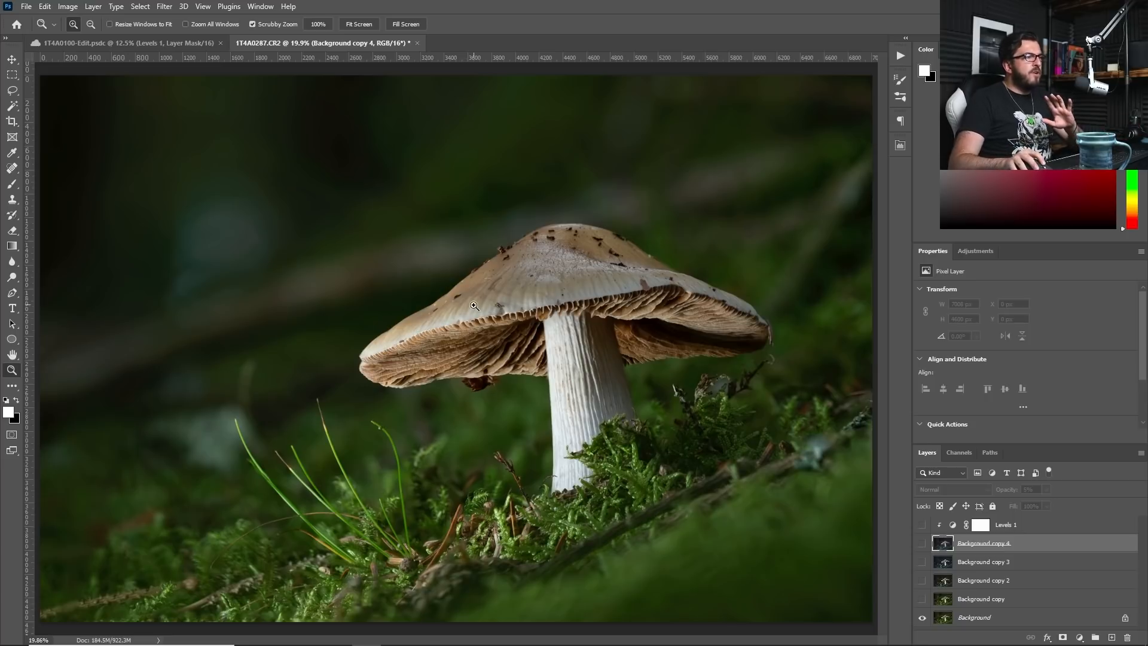
pyautogui.click(921, 598)
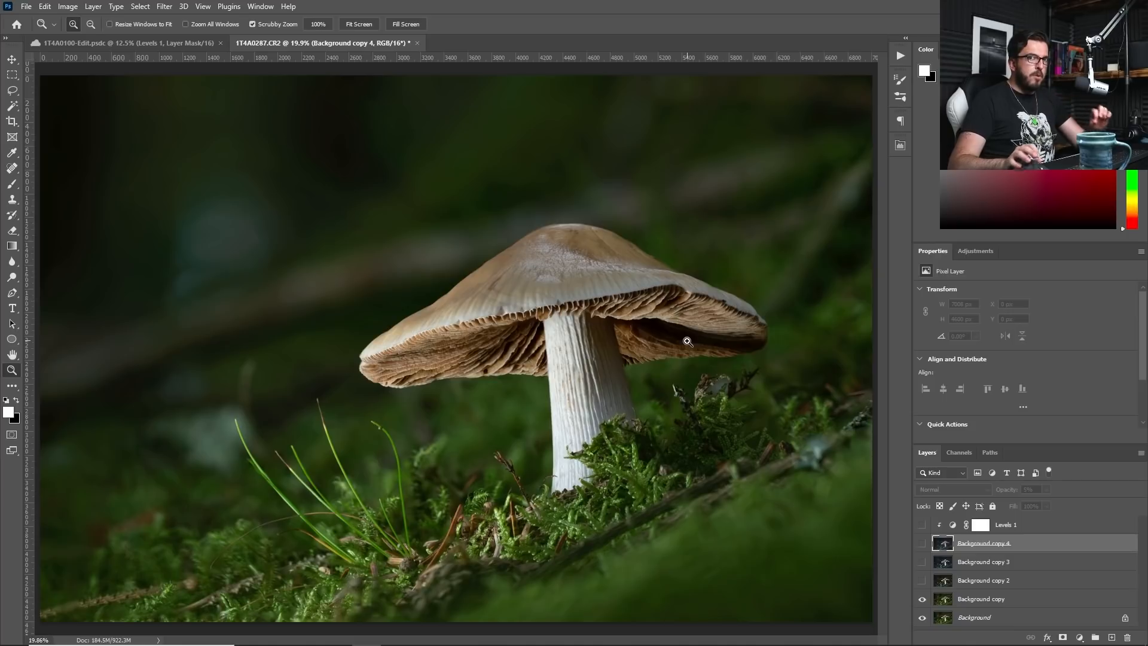
pyautogui.click(921, 581)
pyautogui.click(922, 562)
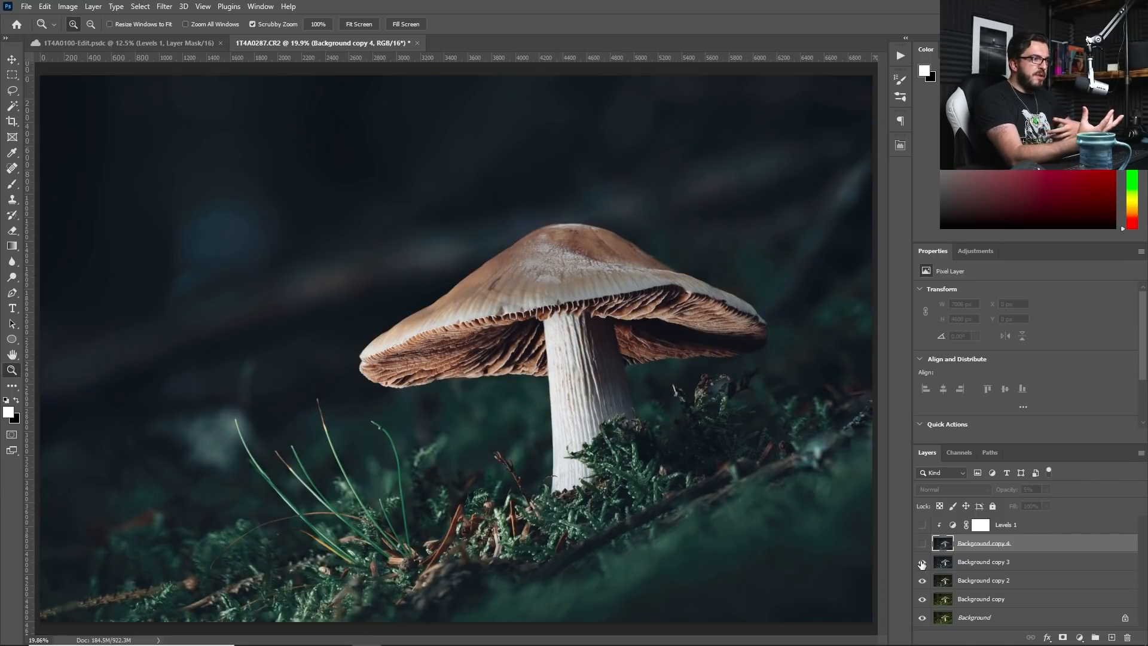
pyautogui.click(922, 543)
pyautogui.click(922, 525)
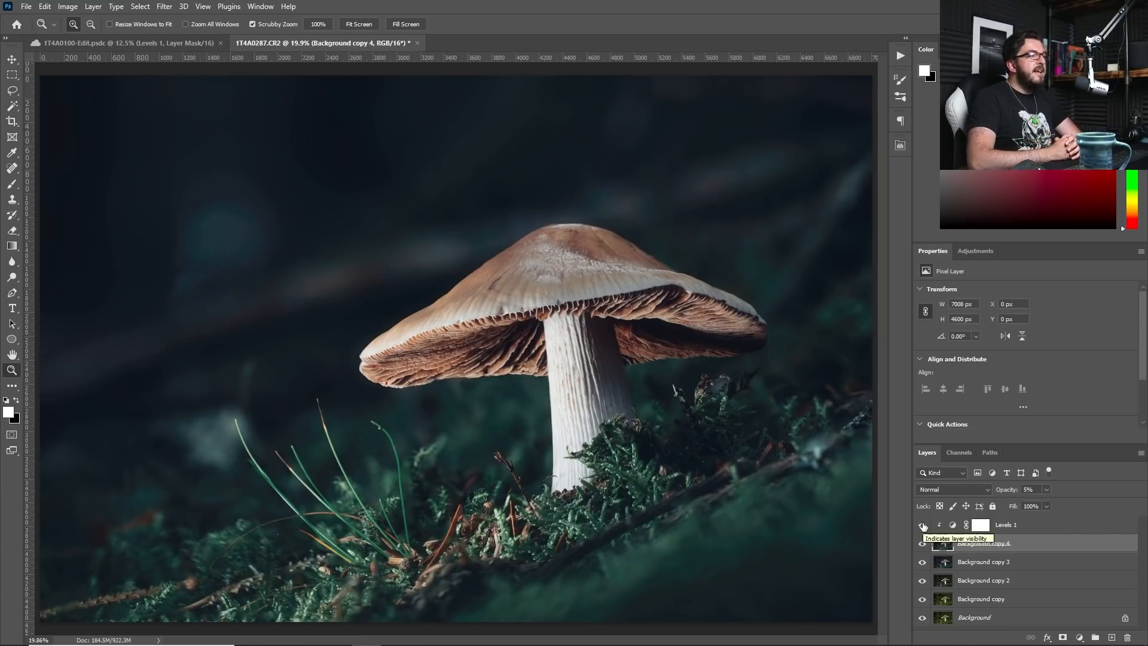